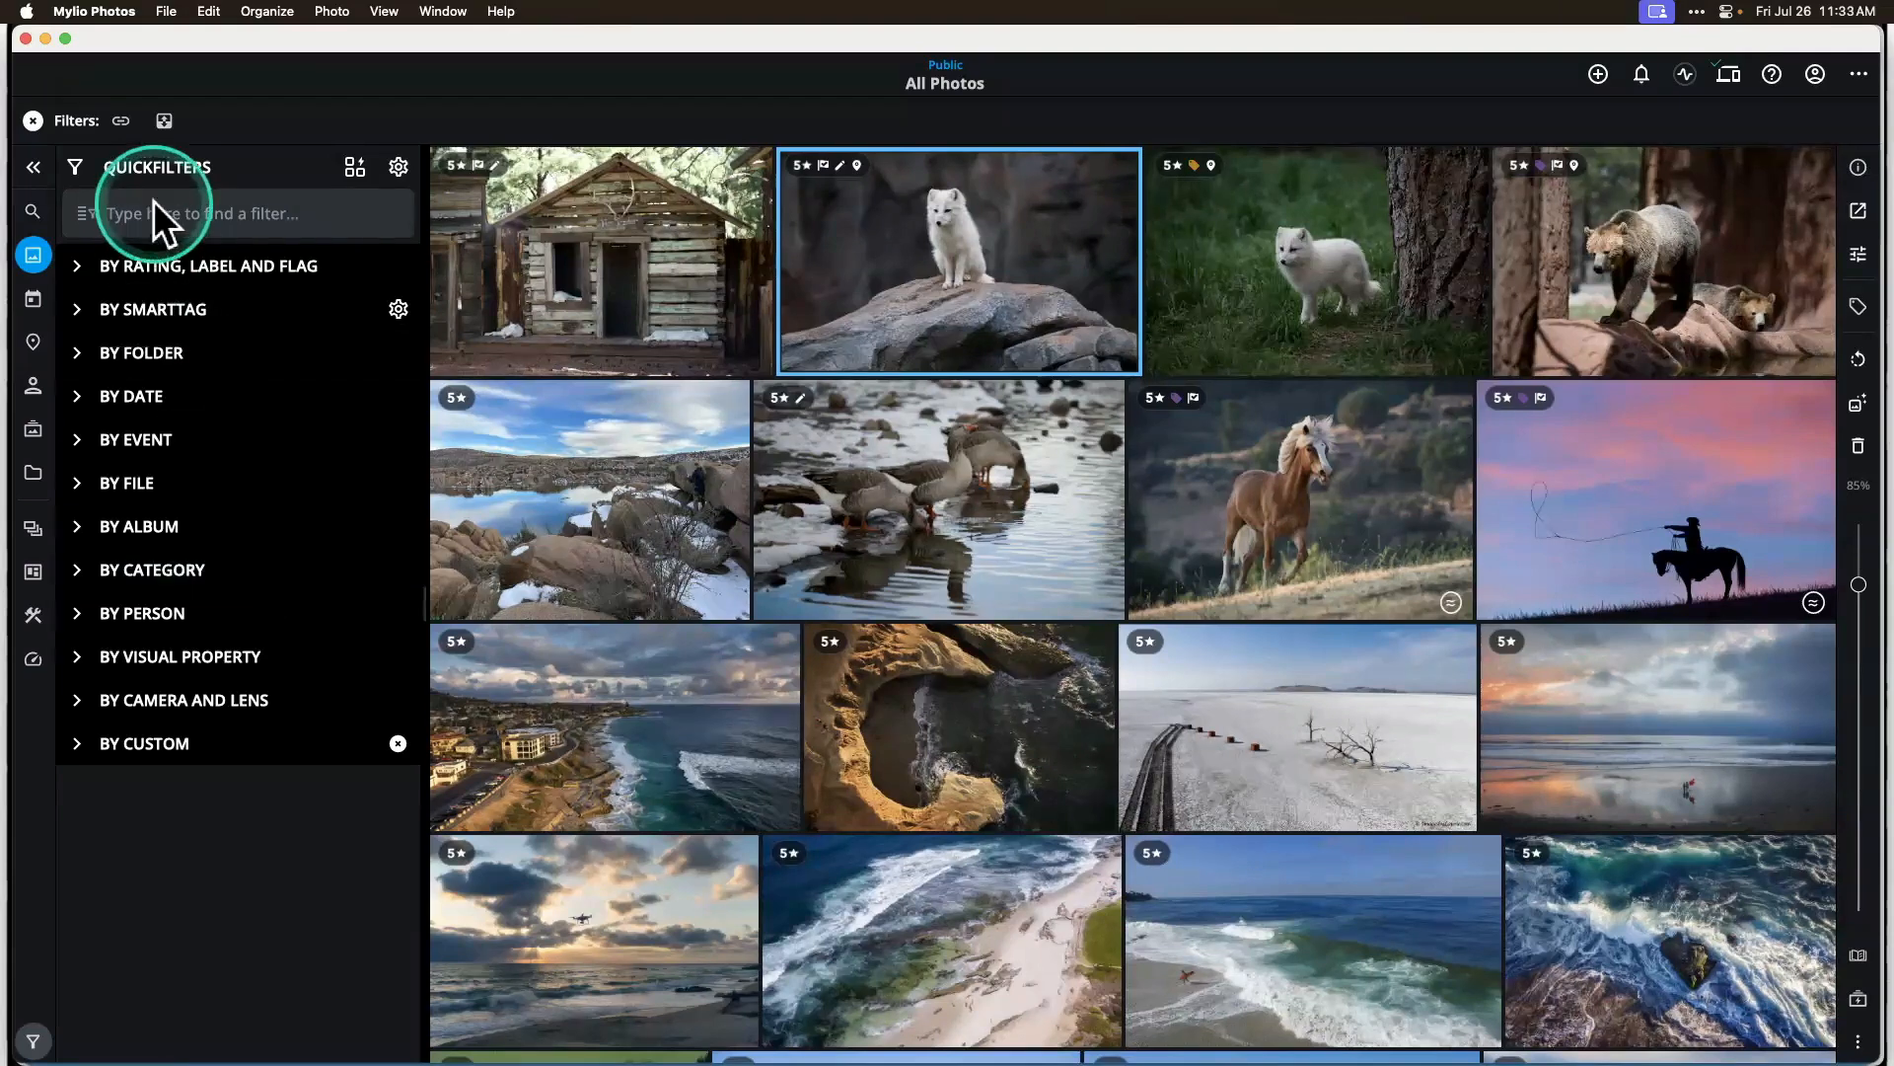
# Close and reopen QuickFilters, and apply the Camera Cleanup QuickCollection to All Photos.
pyautogui.click(33, 168)
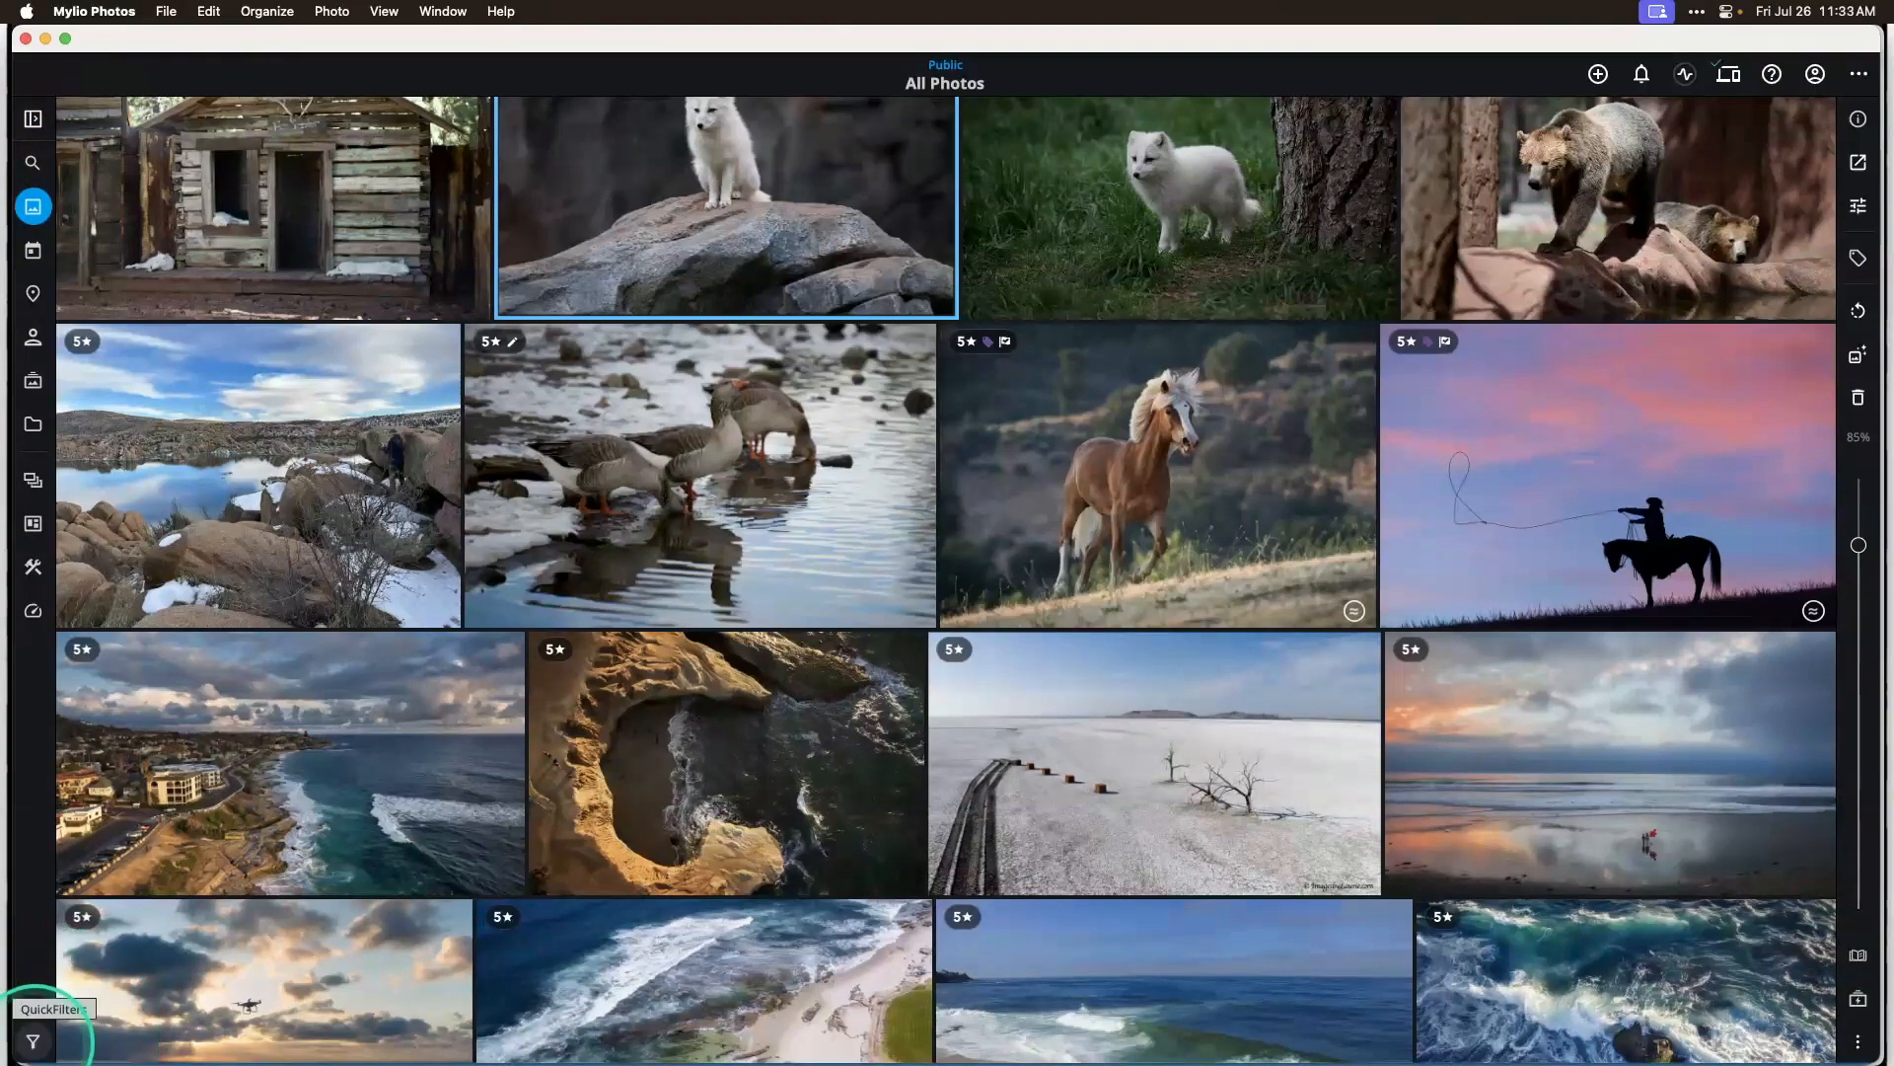
pyautogui.click(33, 1041)
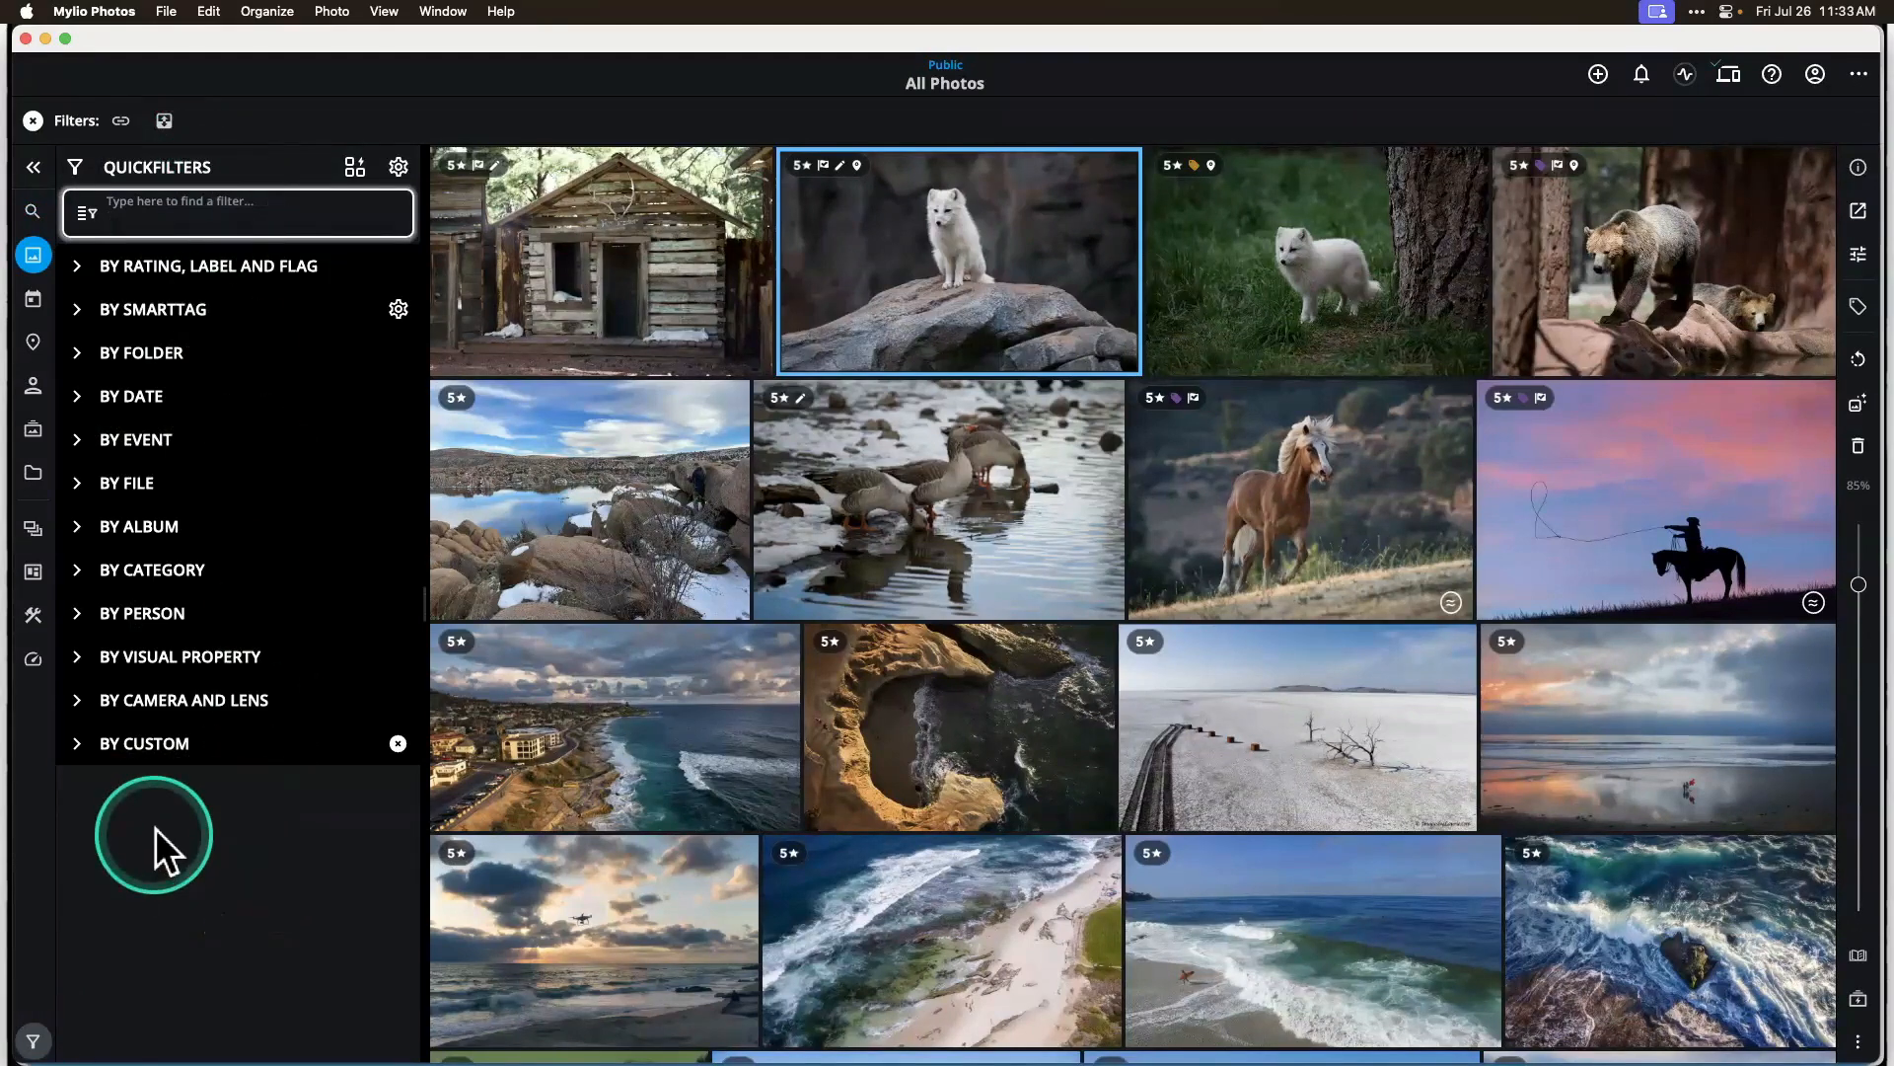
pyautogui.click(354, 168)
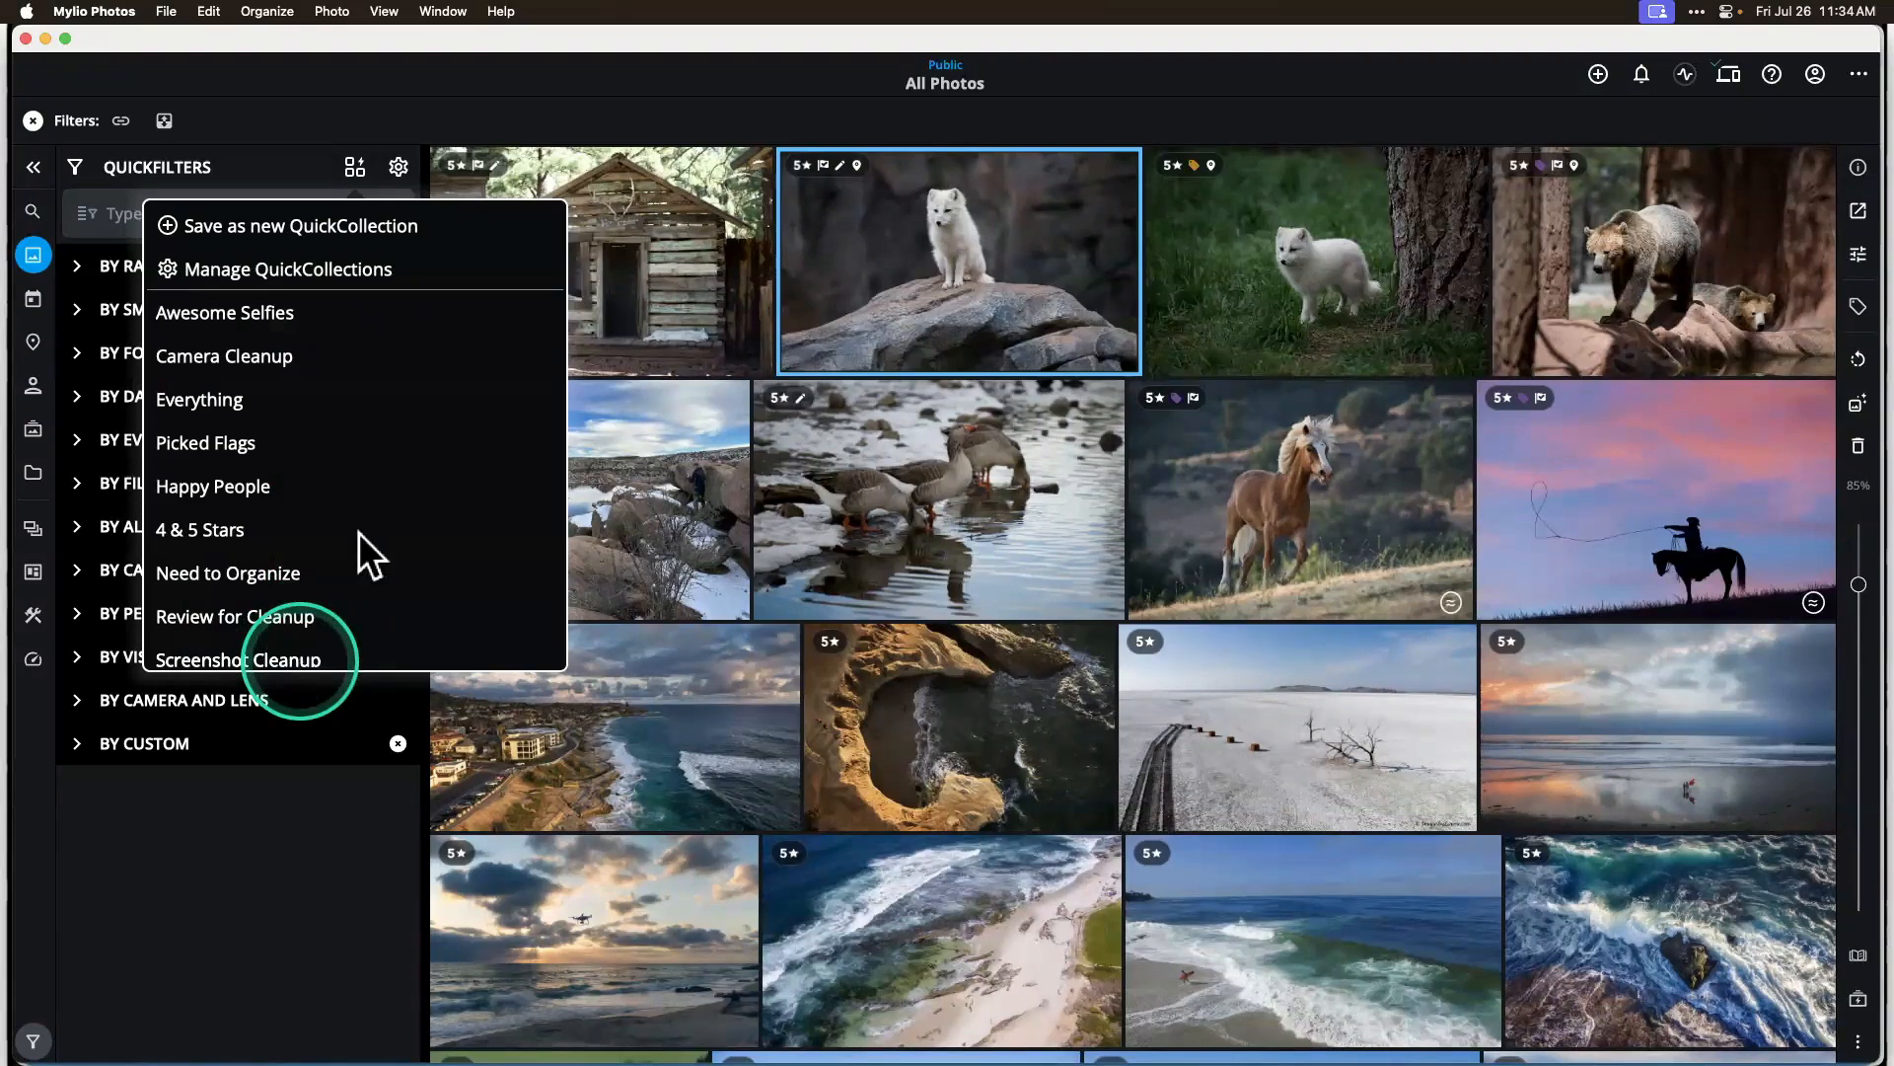
pyautogui.click(237, 355)
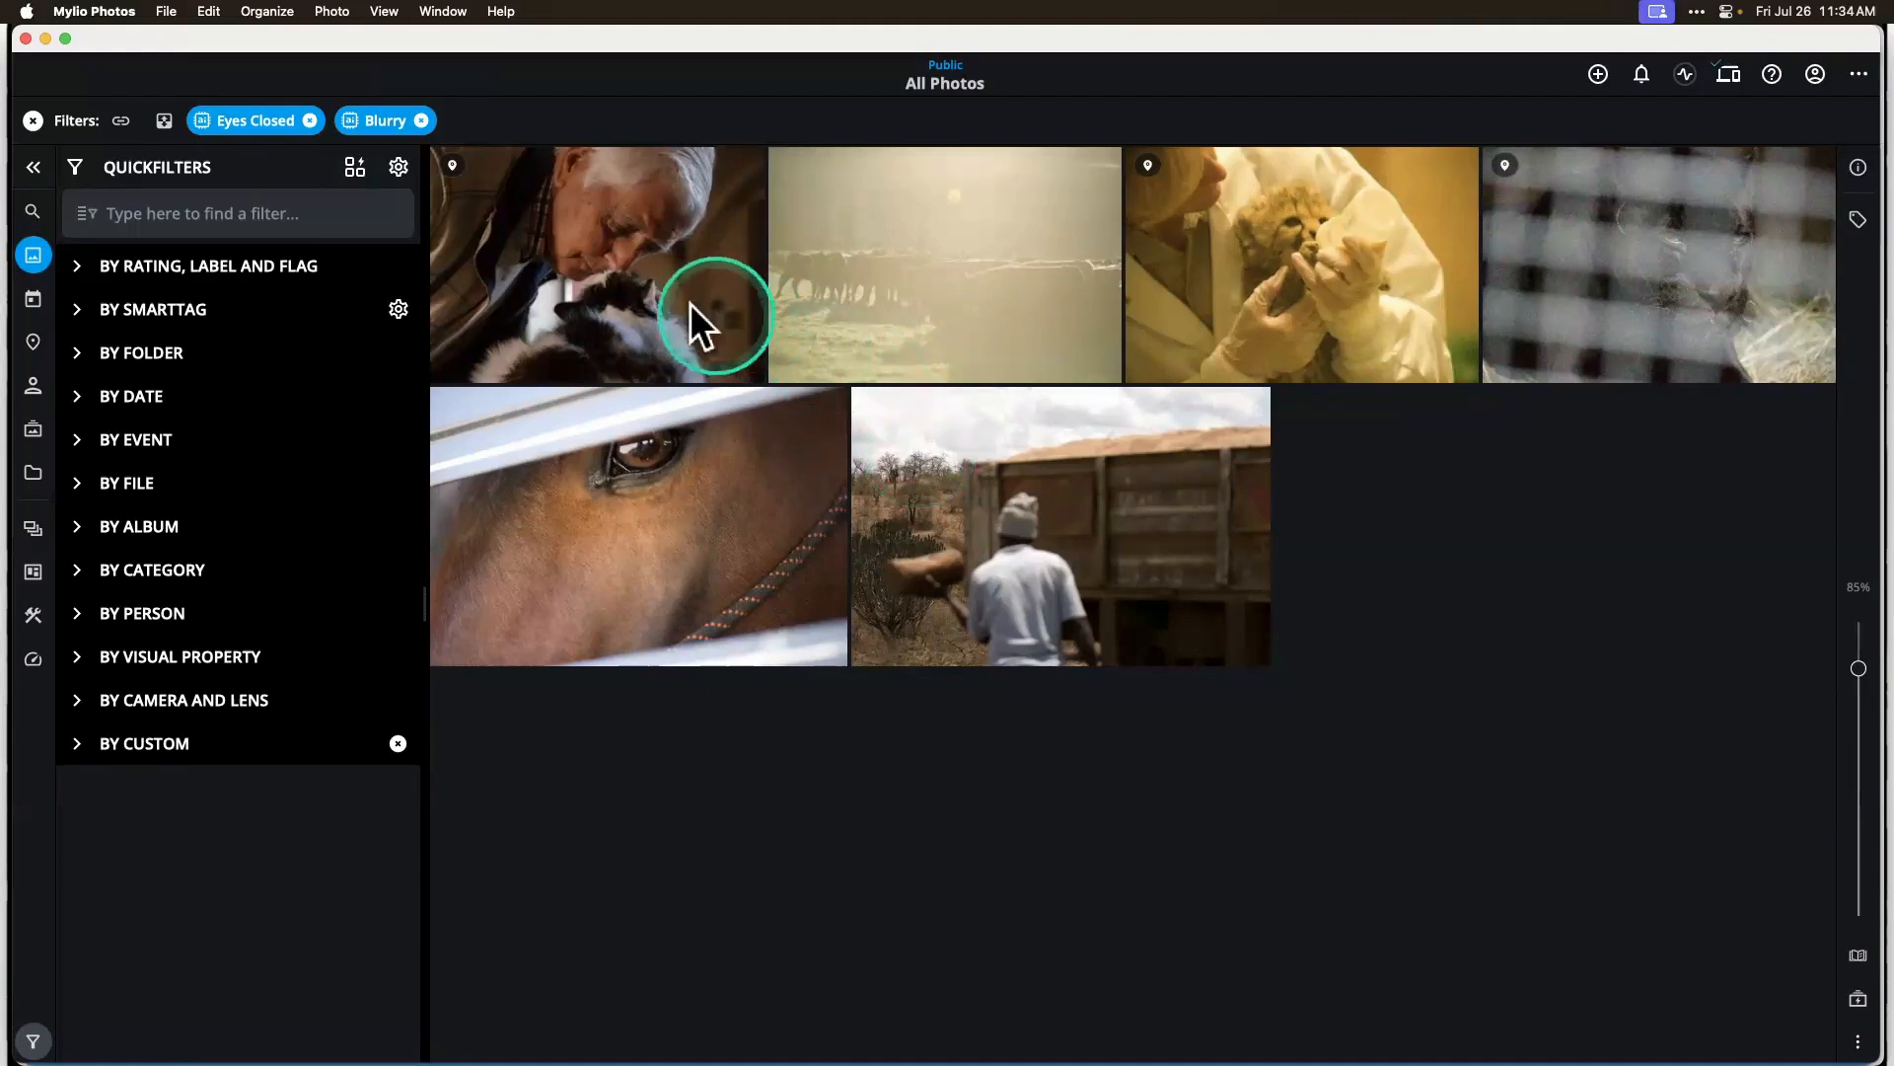
# Examine the Camera Cleanup photos at full size for blur and closed eyes, including the one of the man beside the truck.
pyautogui.doubleClick(606, 279)
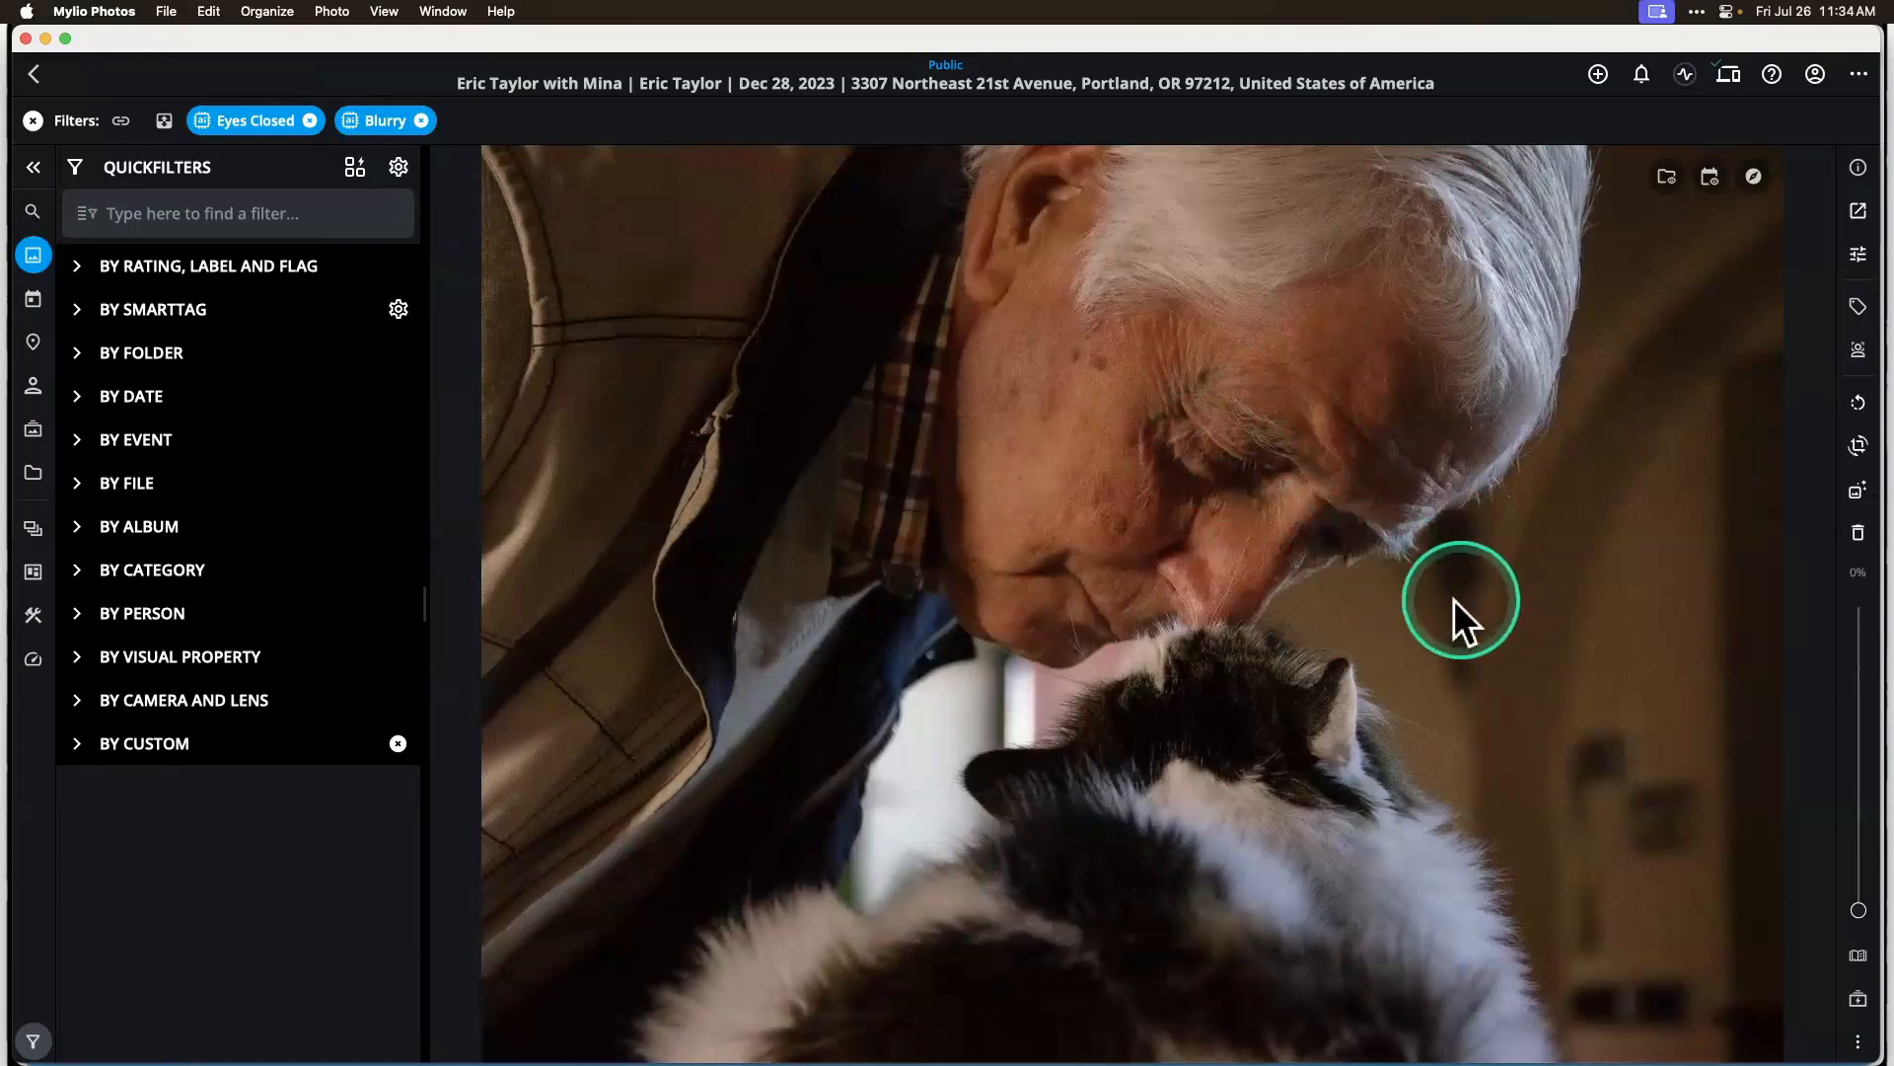
pyautogui.press('Right')
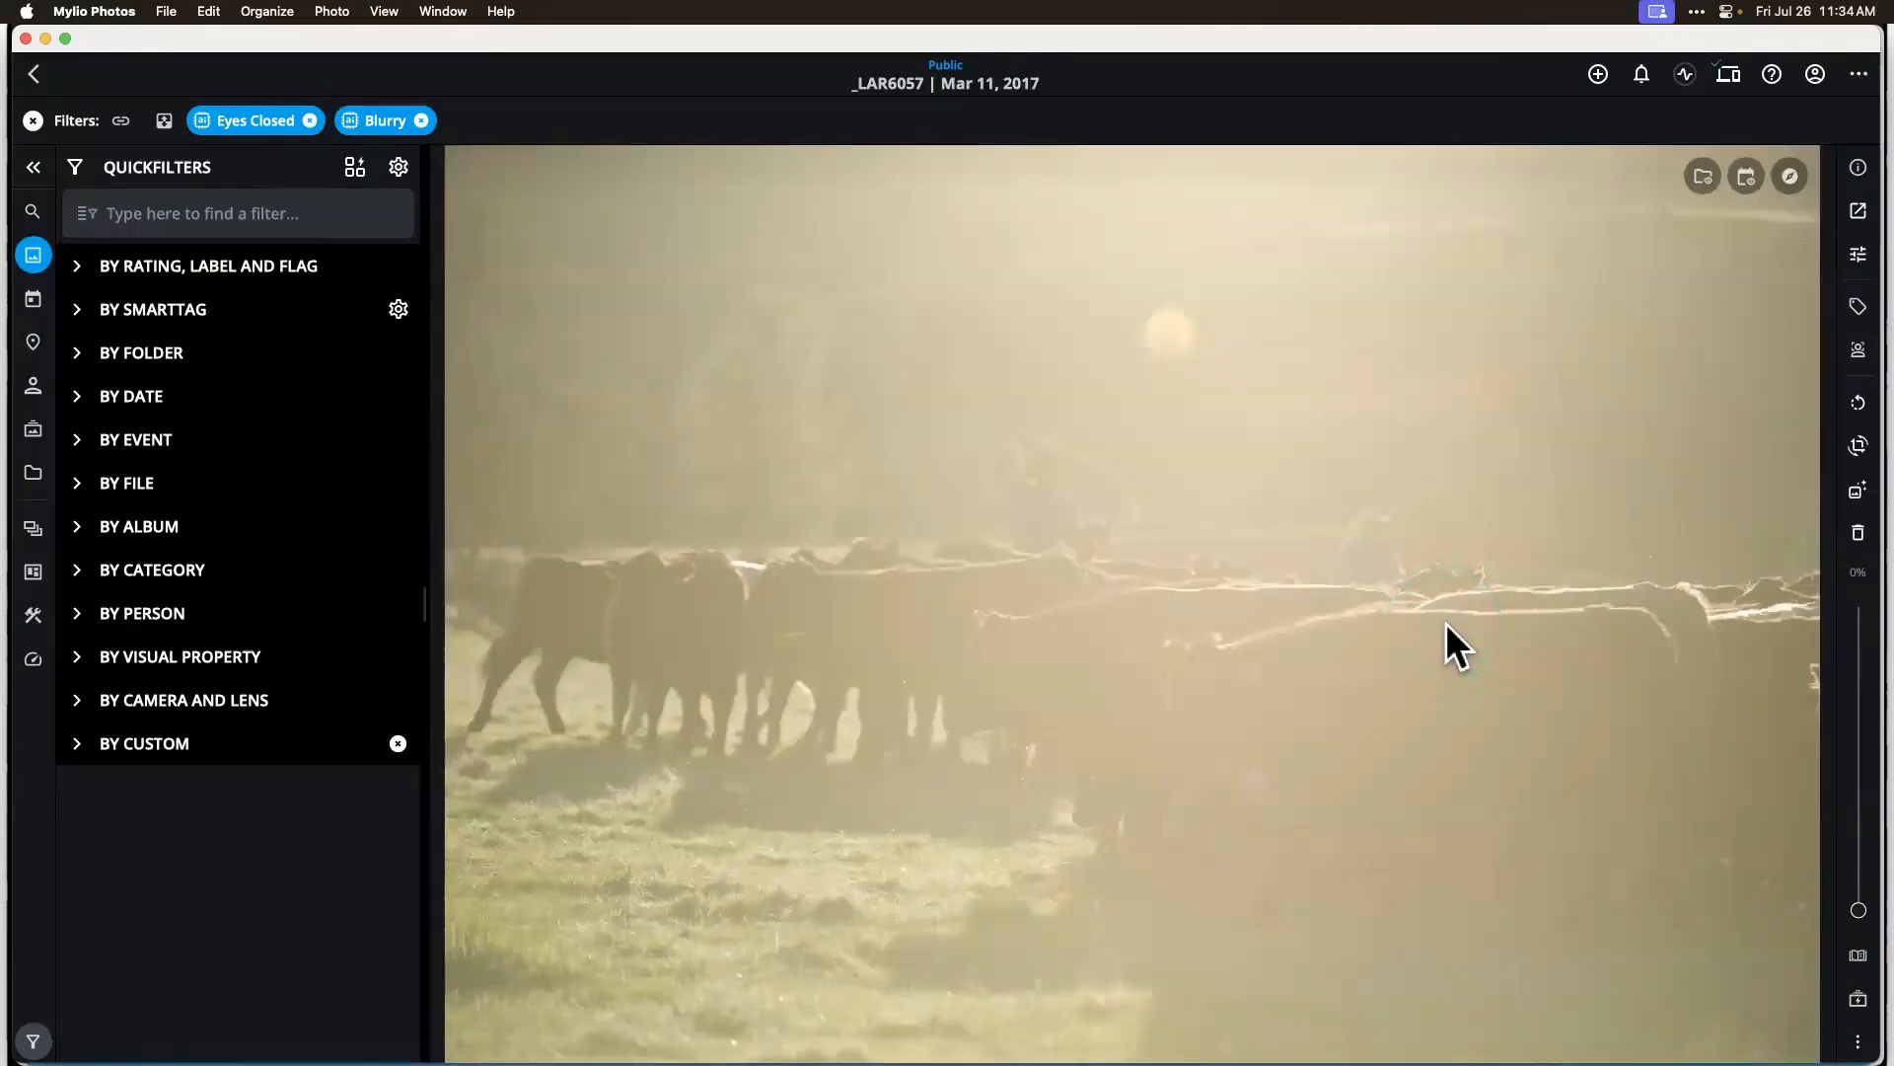
pyautogui.press('Right')
pyautogui.press('Right')
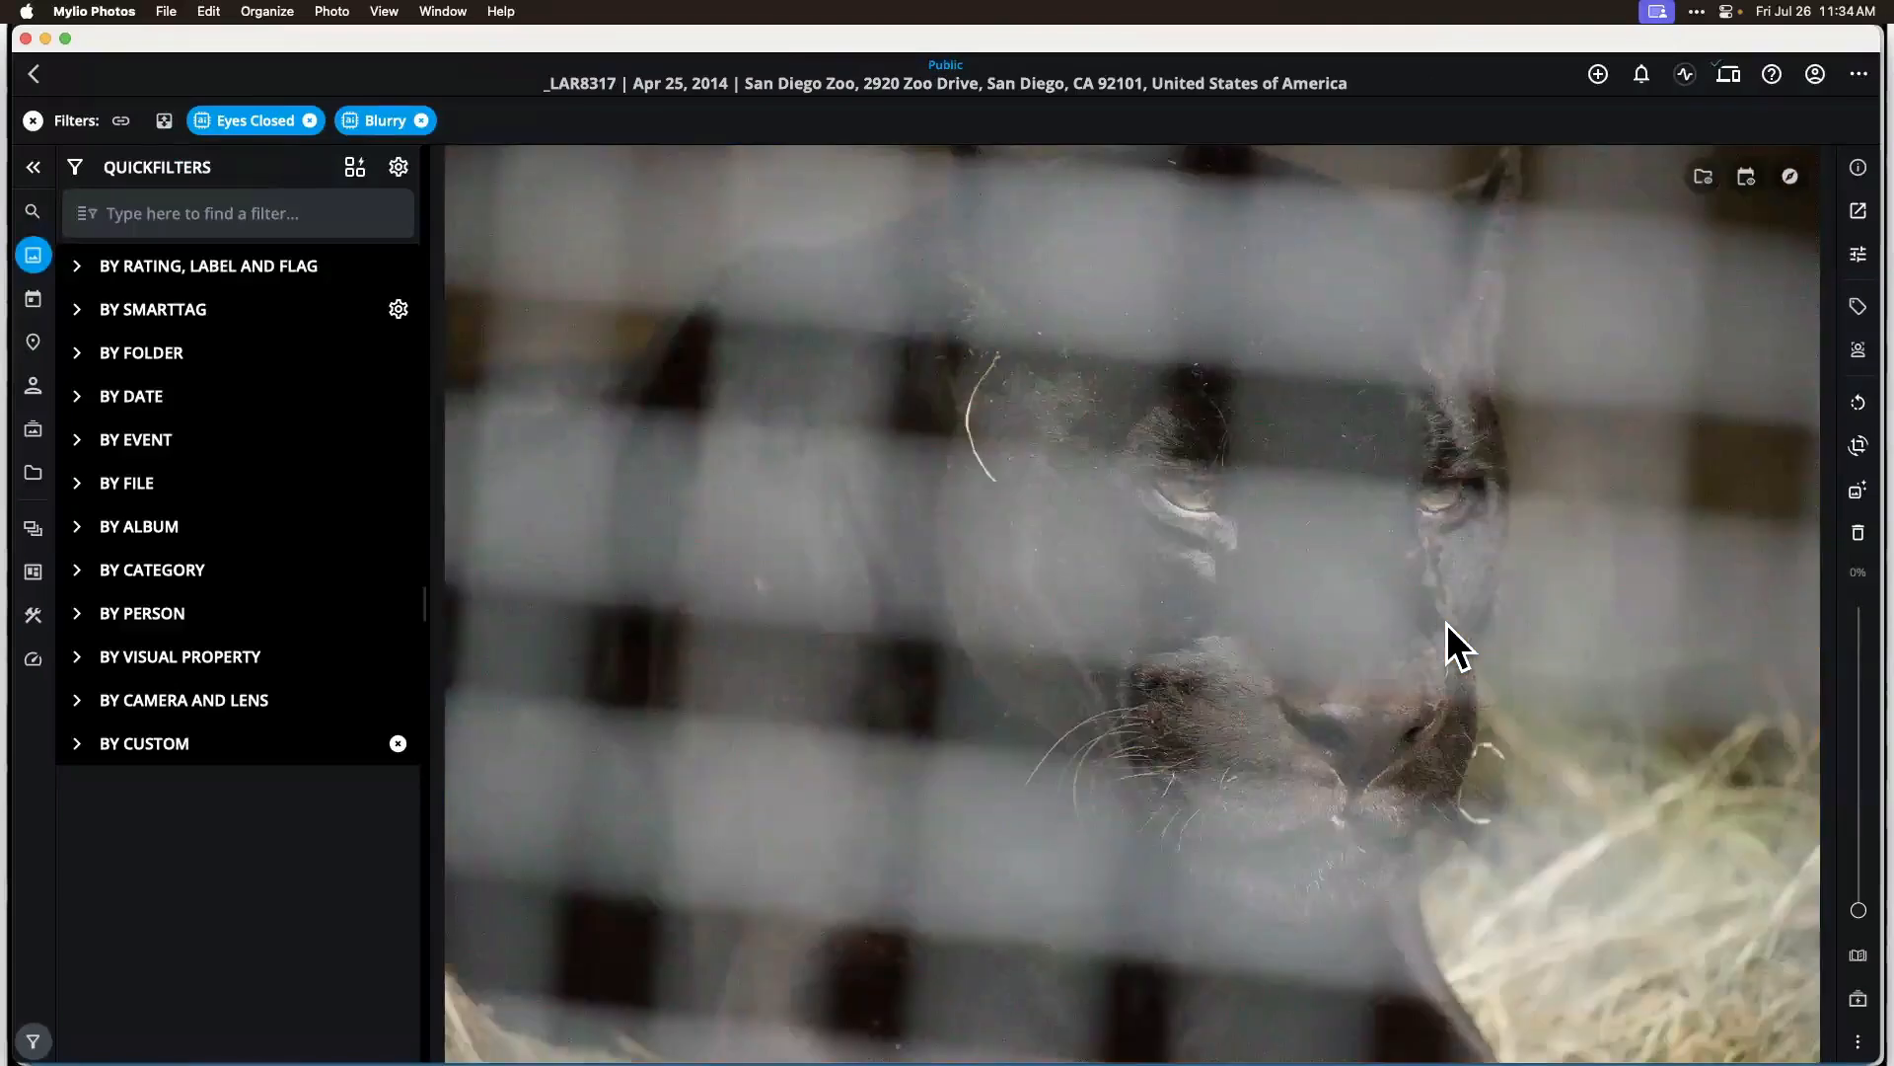
pyautogui.press('Right')
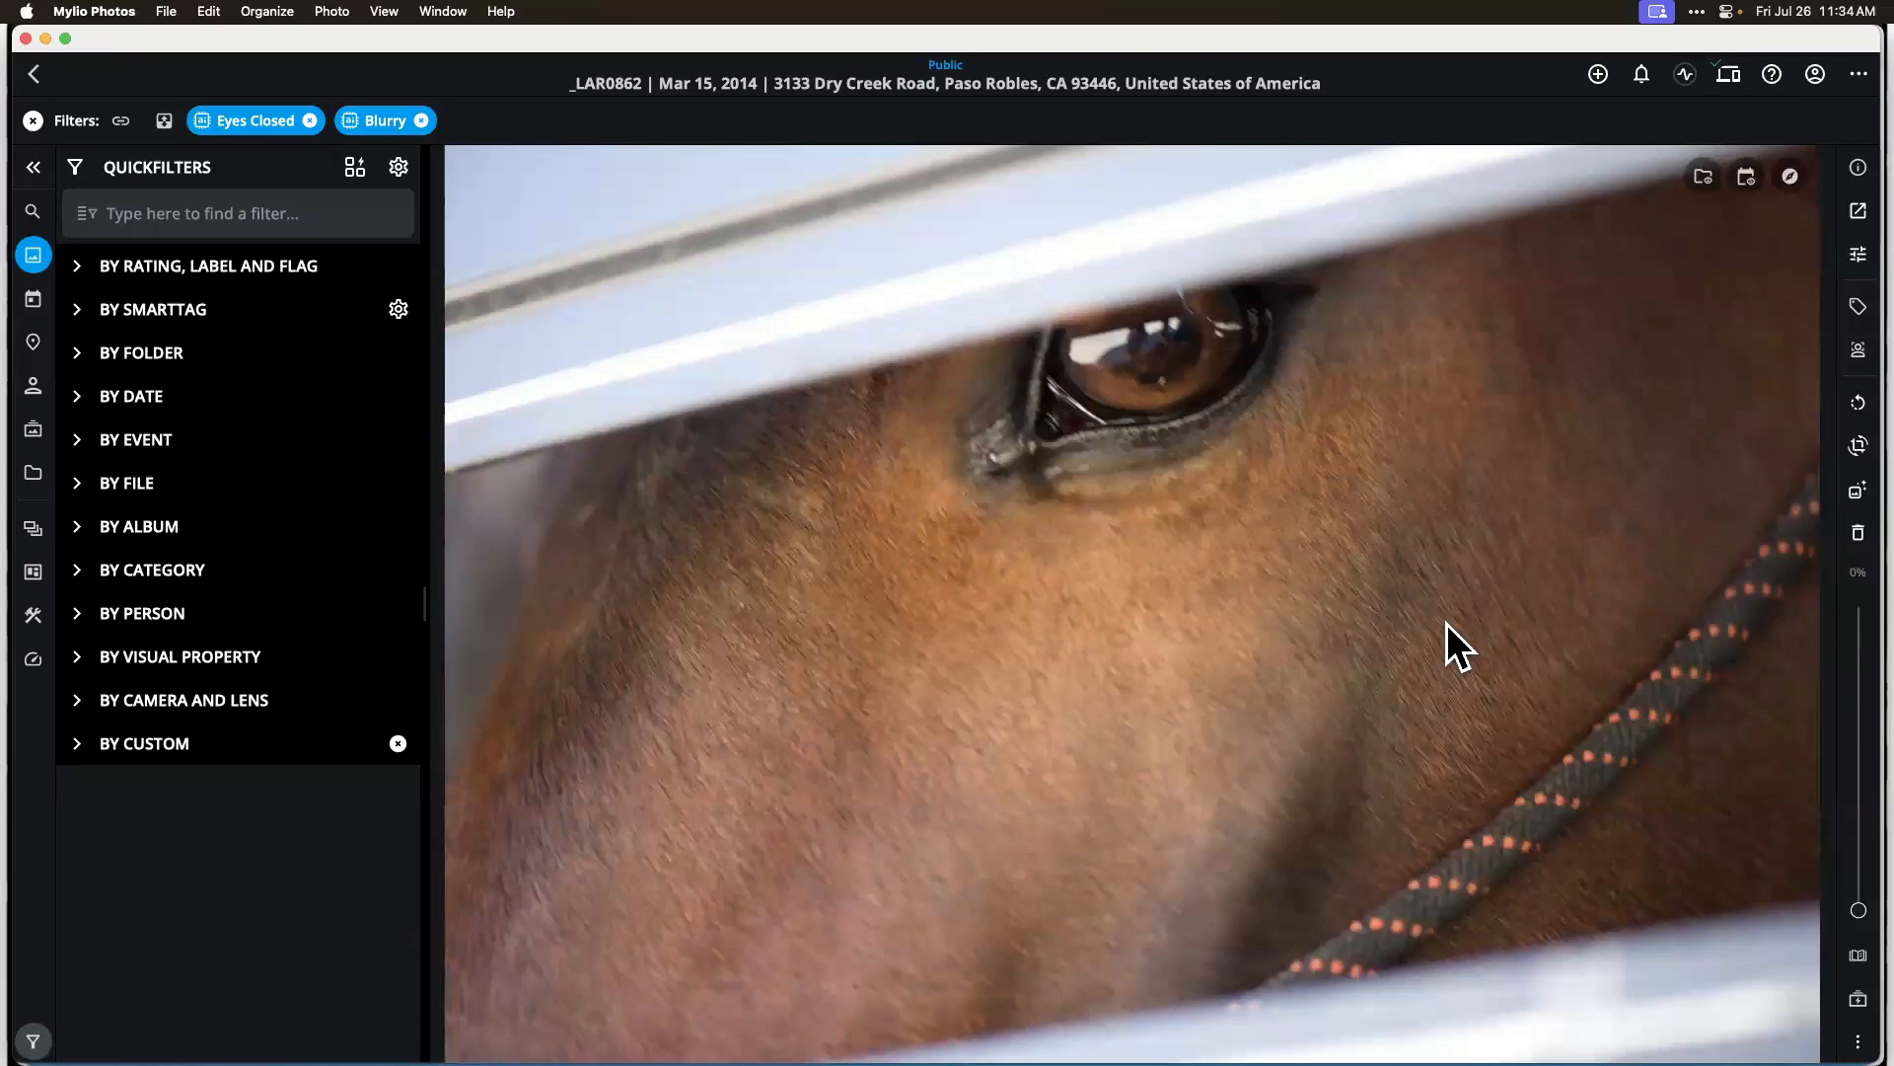
pyautogui.press('Escape')
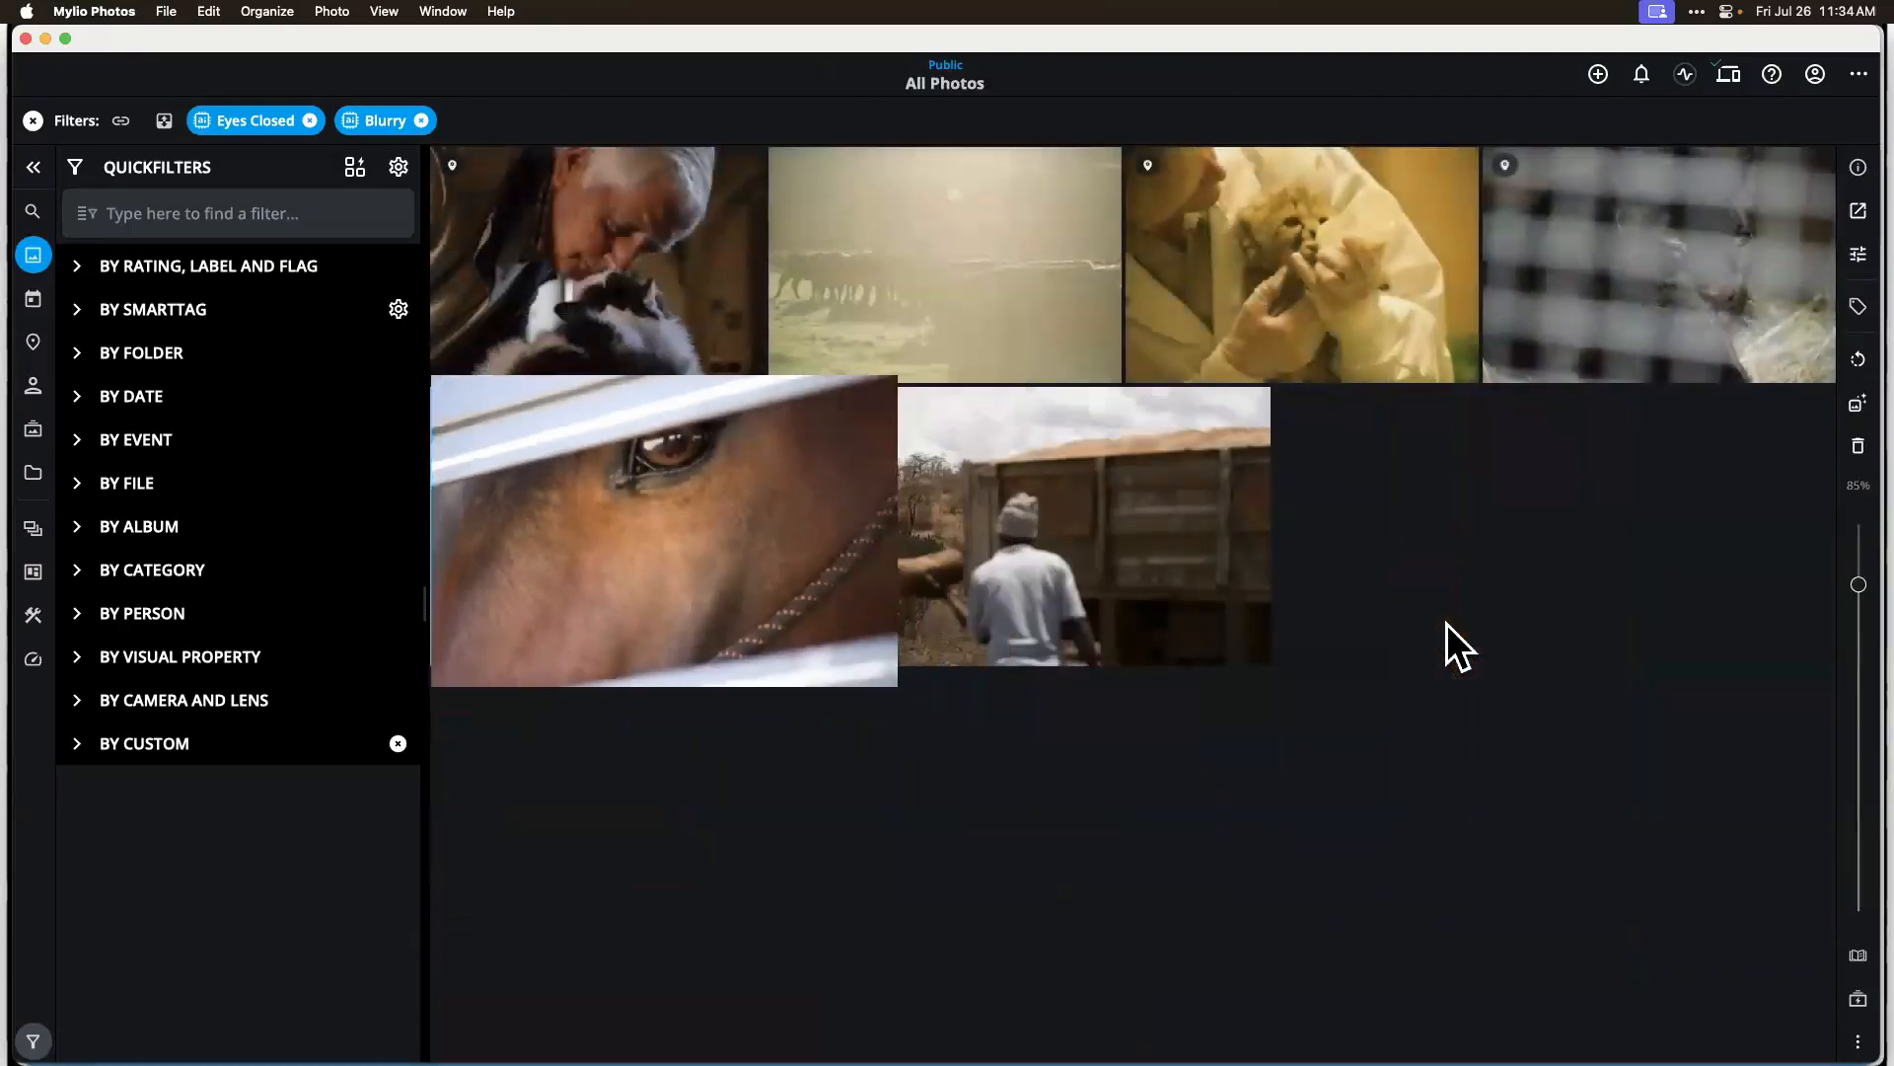
pyautogui.click(1190, 510)
pyautogui.doubleClick(1160, 560)
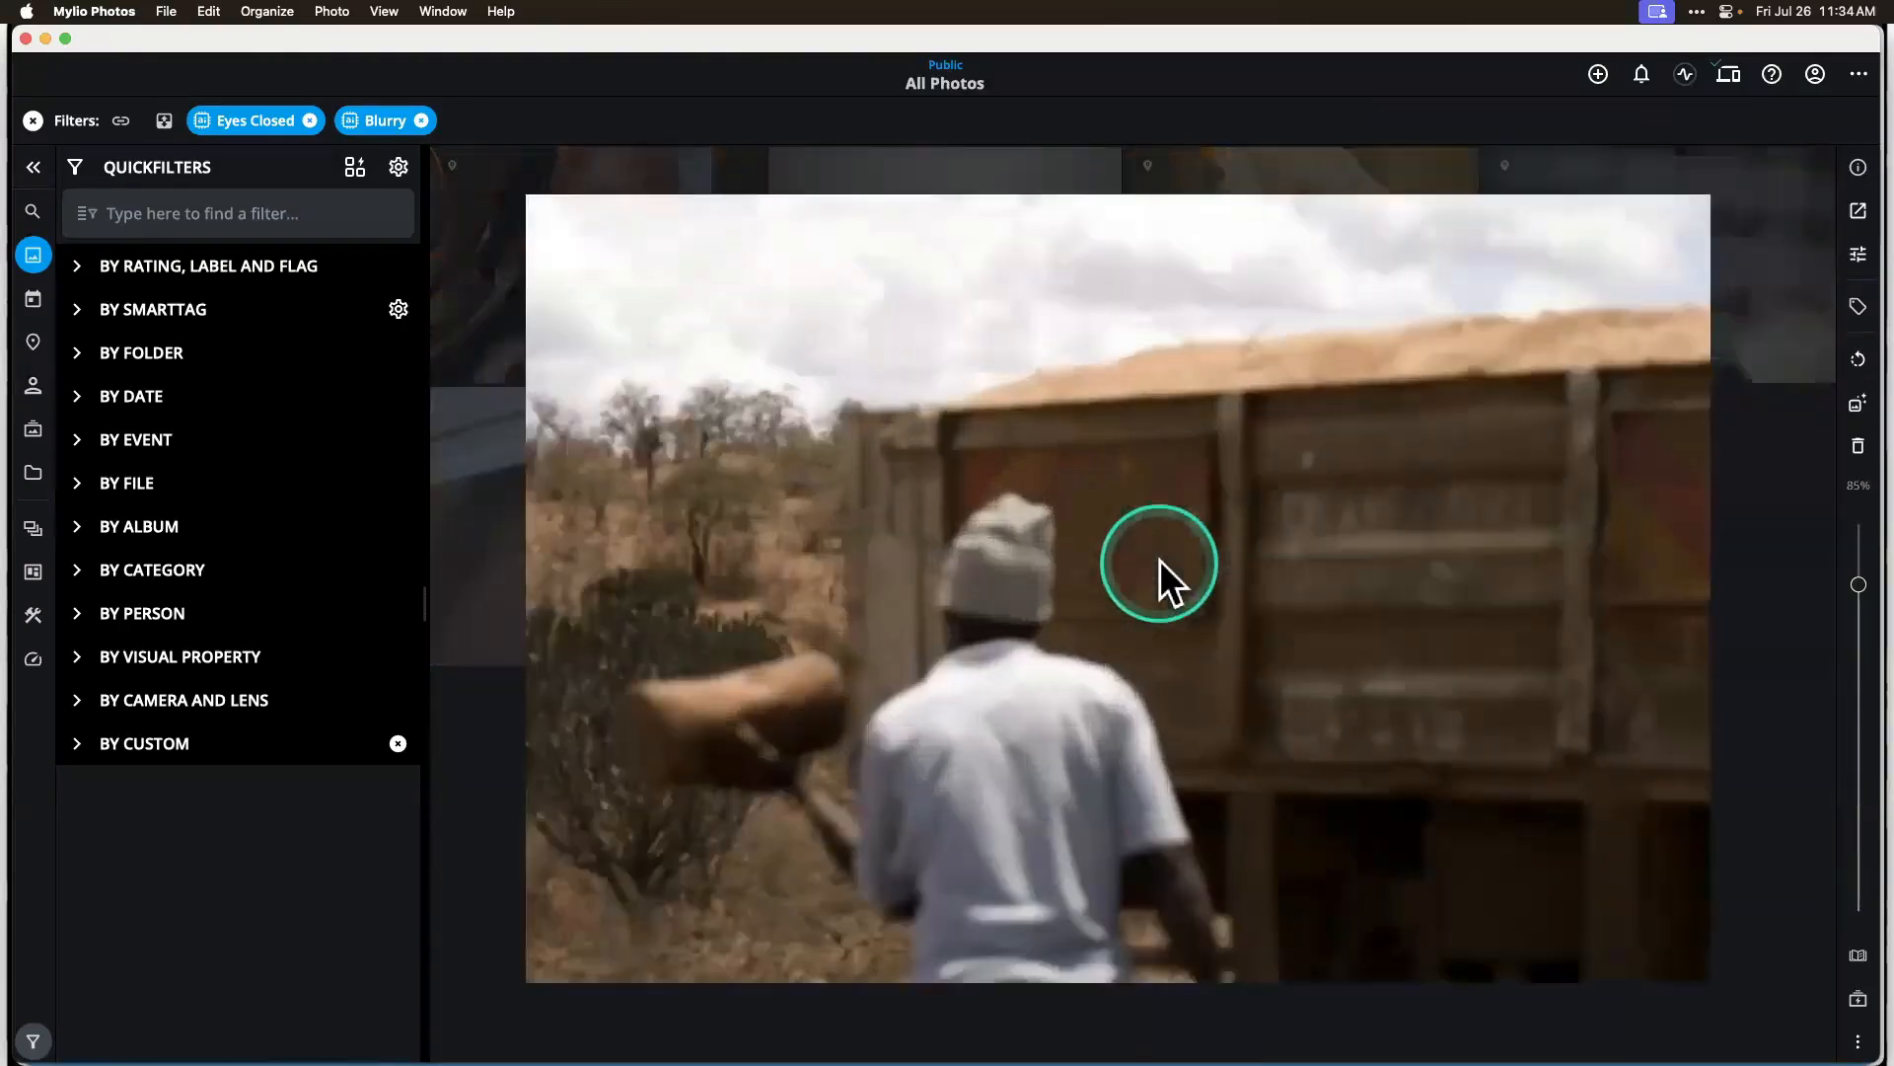
pyautogui.press('Escape')
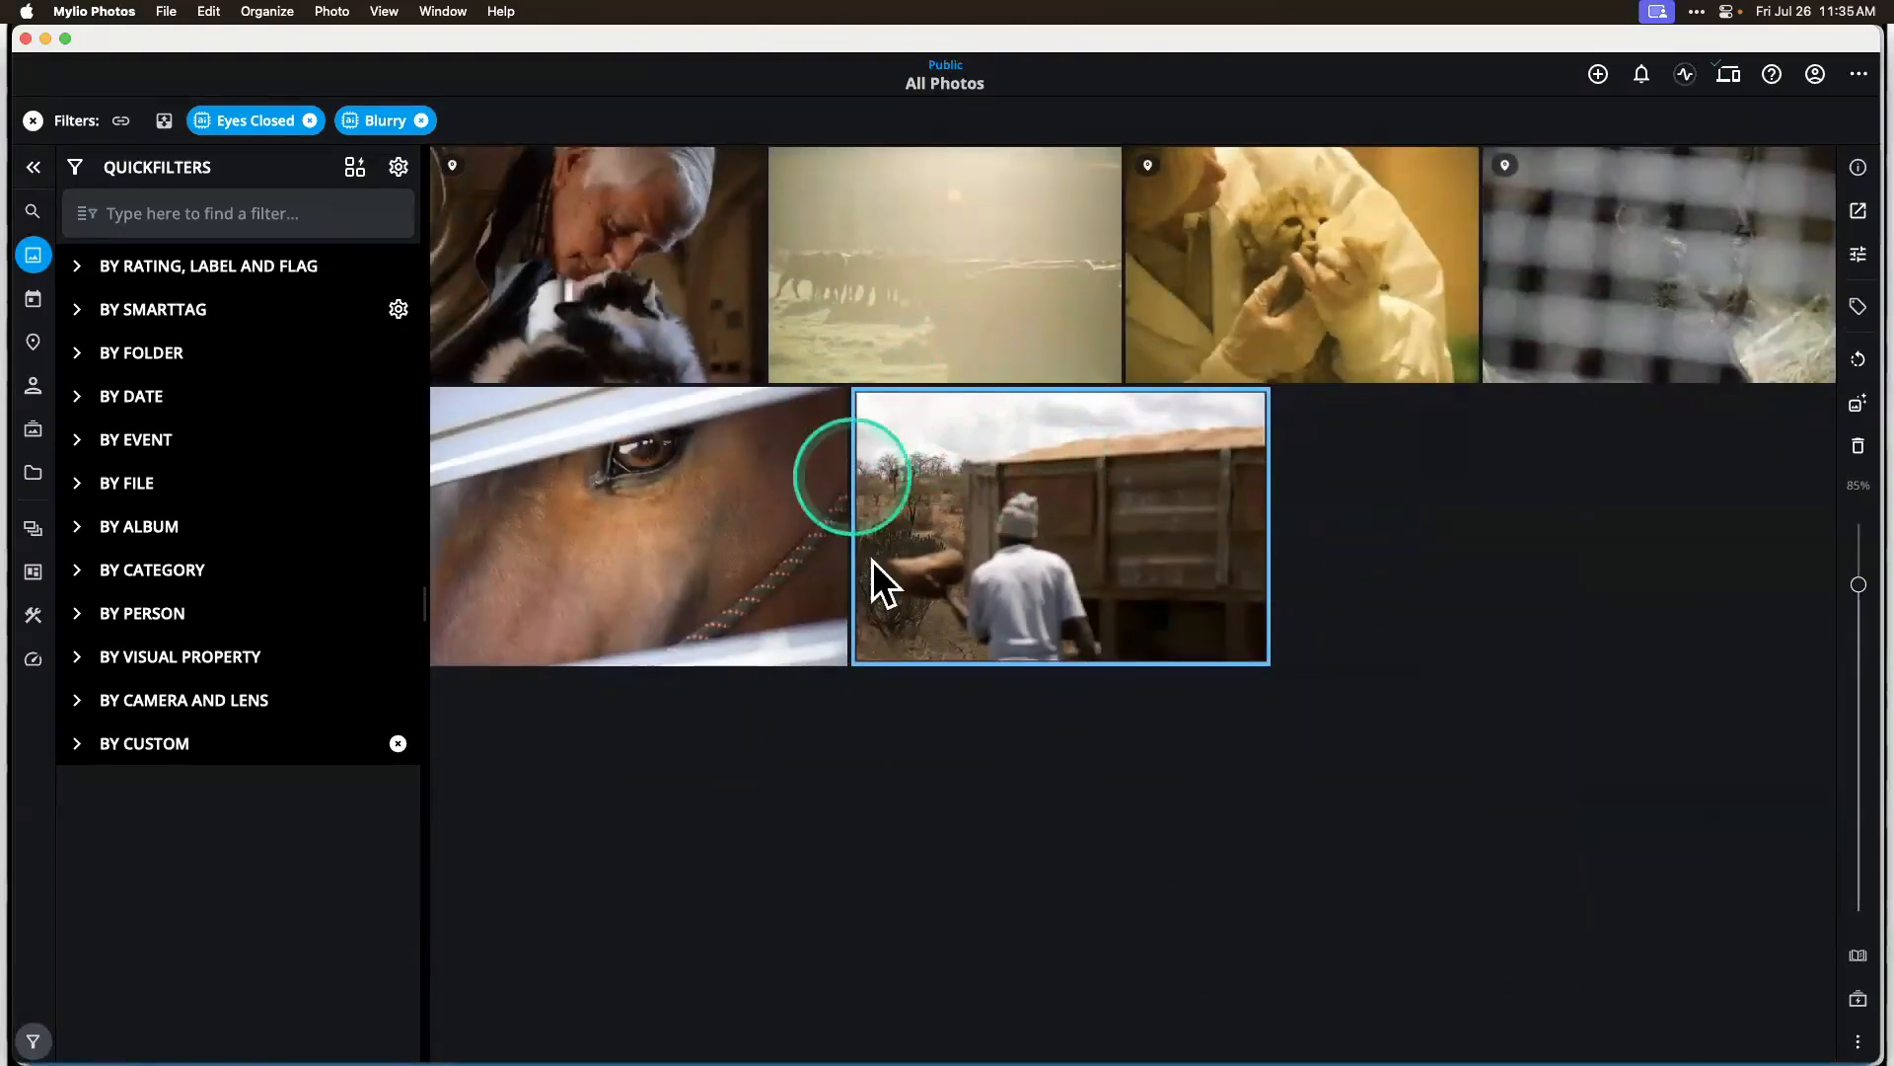
# Select the hazy herd, caged panther and horse close-up photos, view the actions available for them, and clear the selection.
pyautogui.keyDown('shift'); pyautogui.click(570, 264); pyautogui.keyUp('shift')
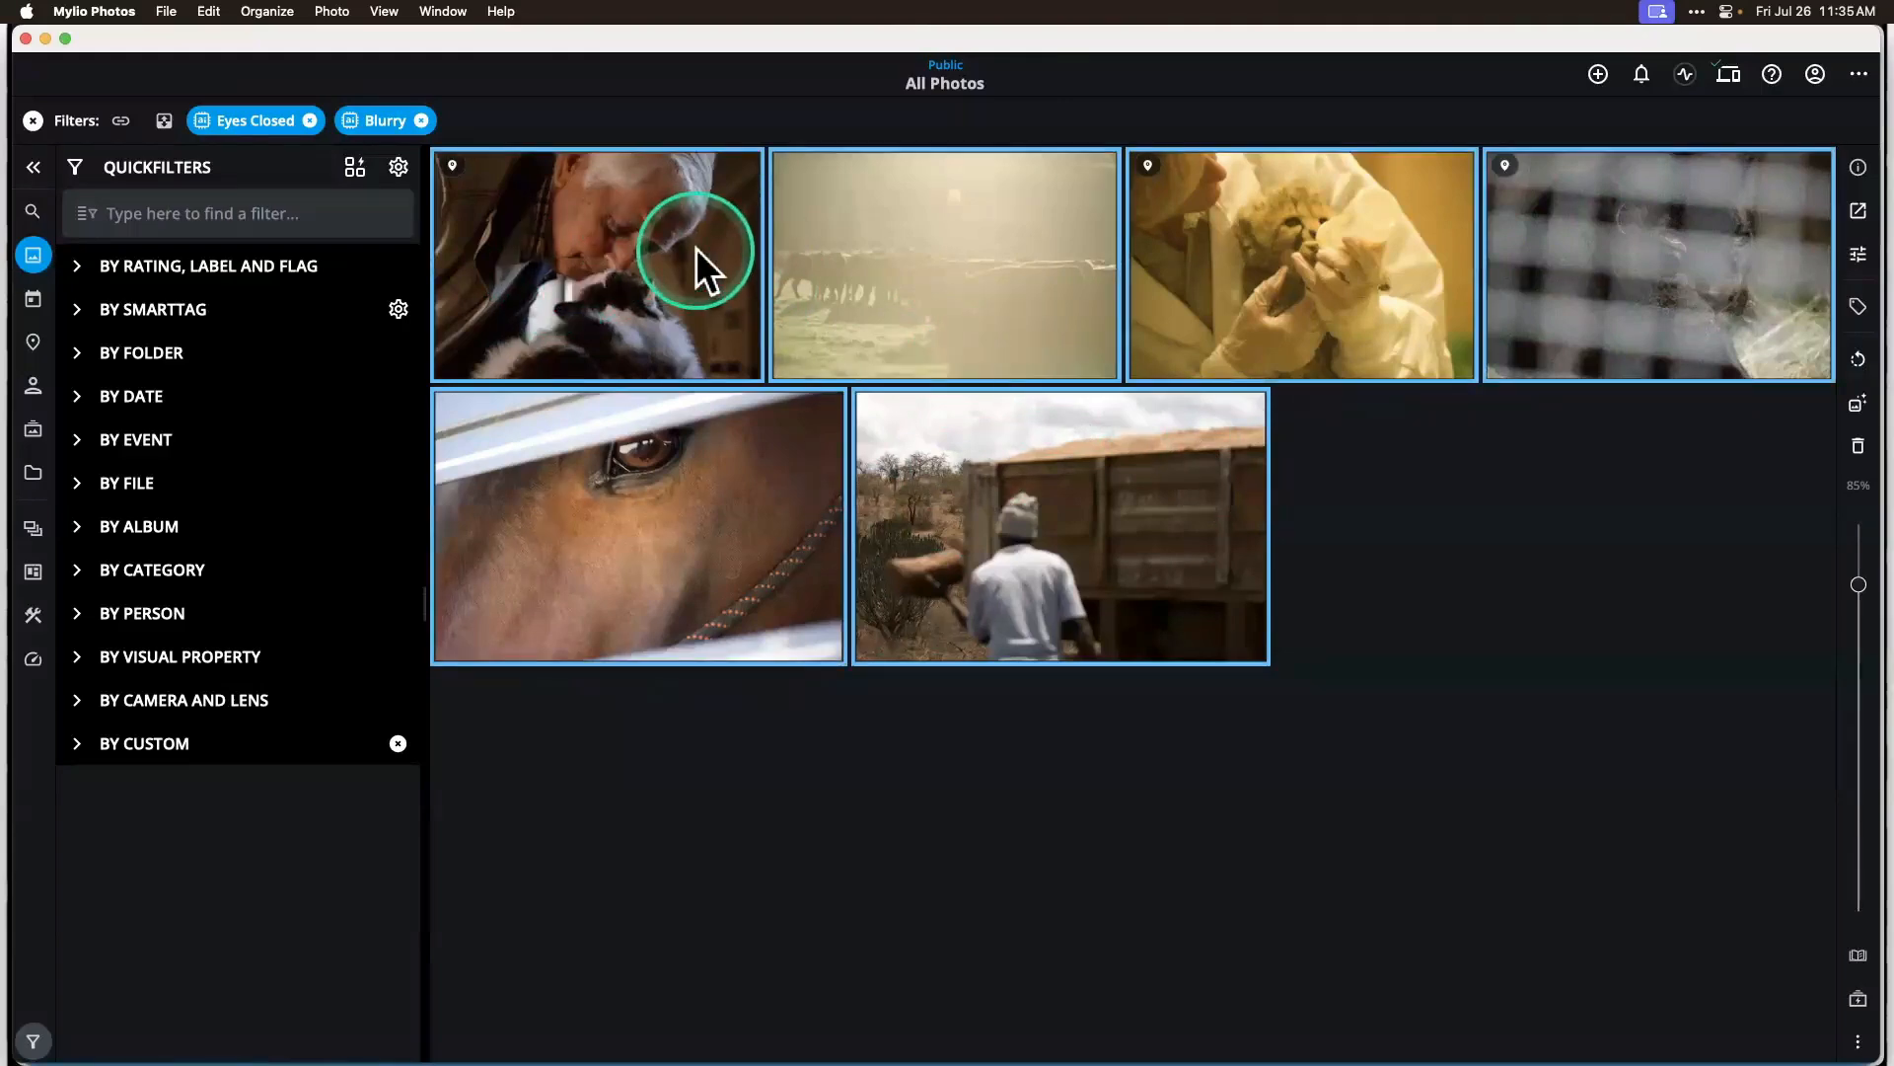
pyautogui.click(659, 321)
pyautogui.click(1002, 325)
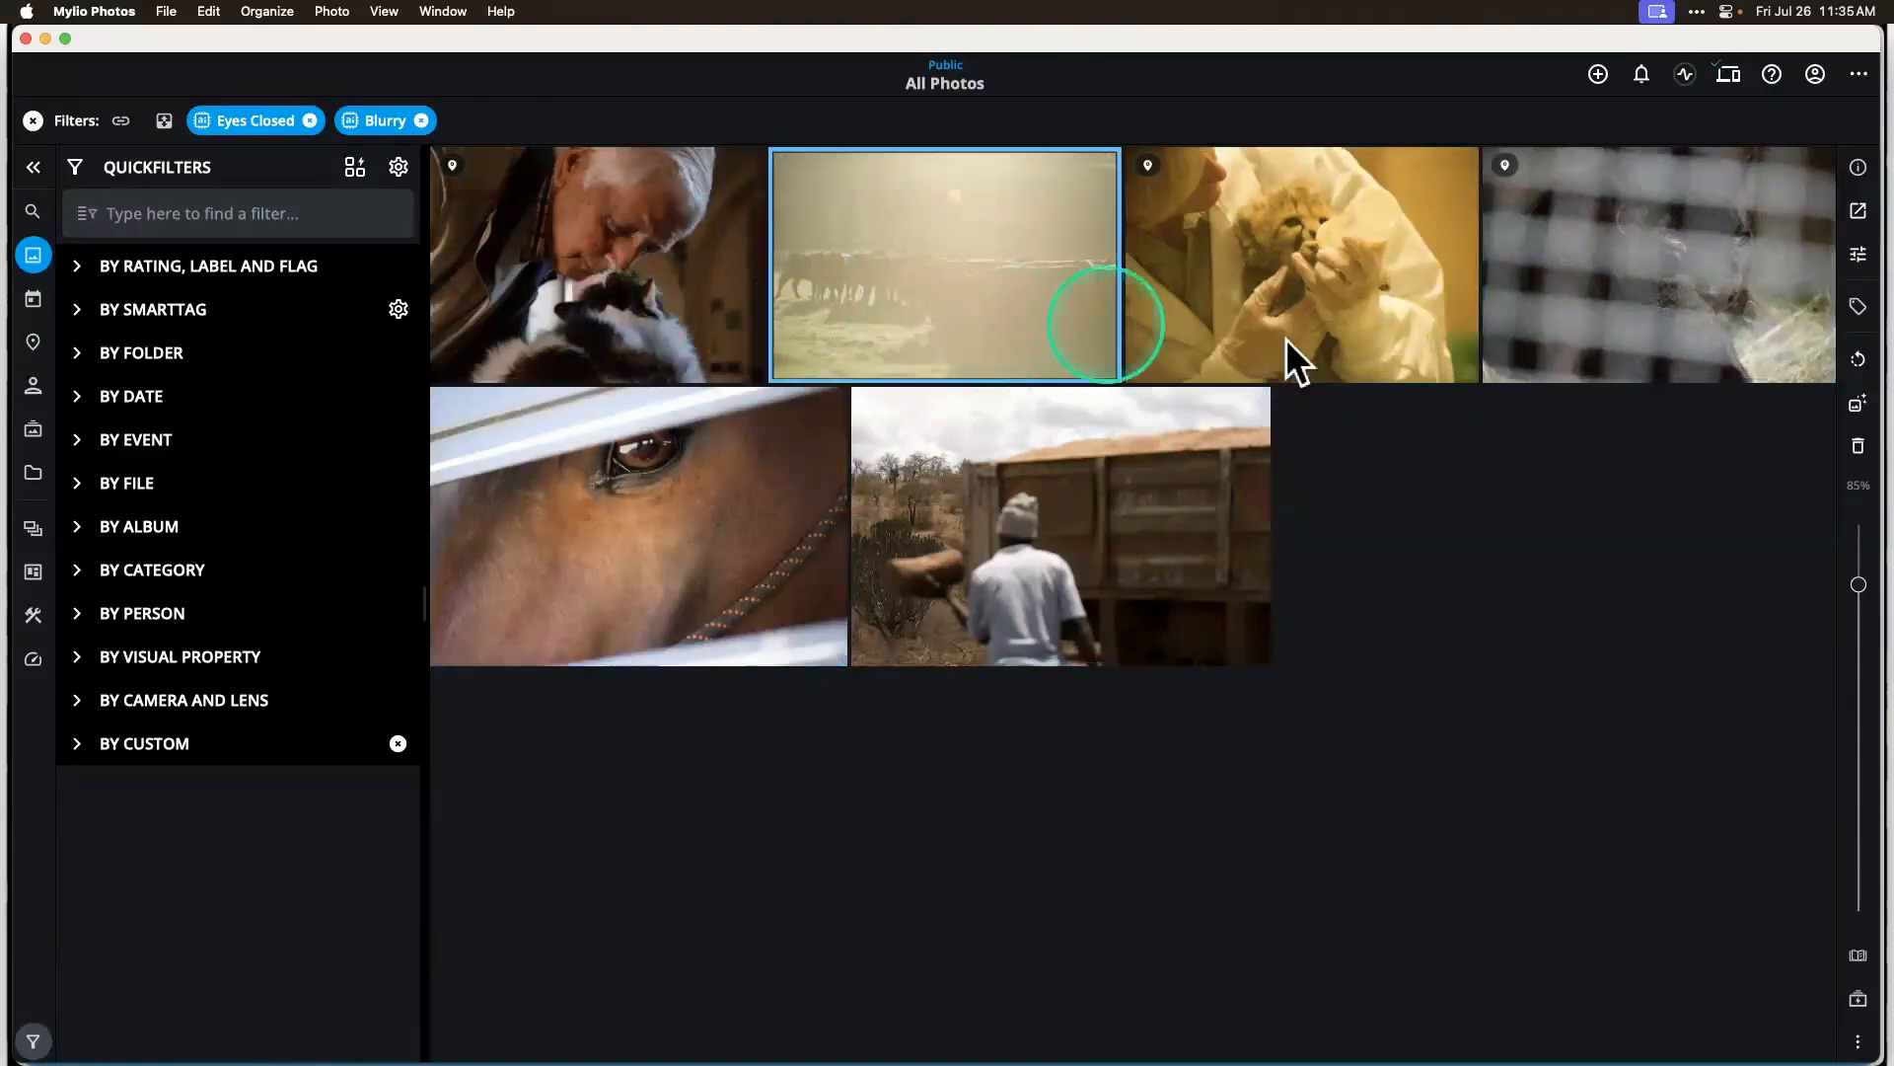
pyautogui.keyDown('super'); pyautogui.click(1717, 325); pyautogui.keyUp('super')
pyautogui.keyDown('super'); pyautogui.click(673, 549); pyautogui.keyUp('super')
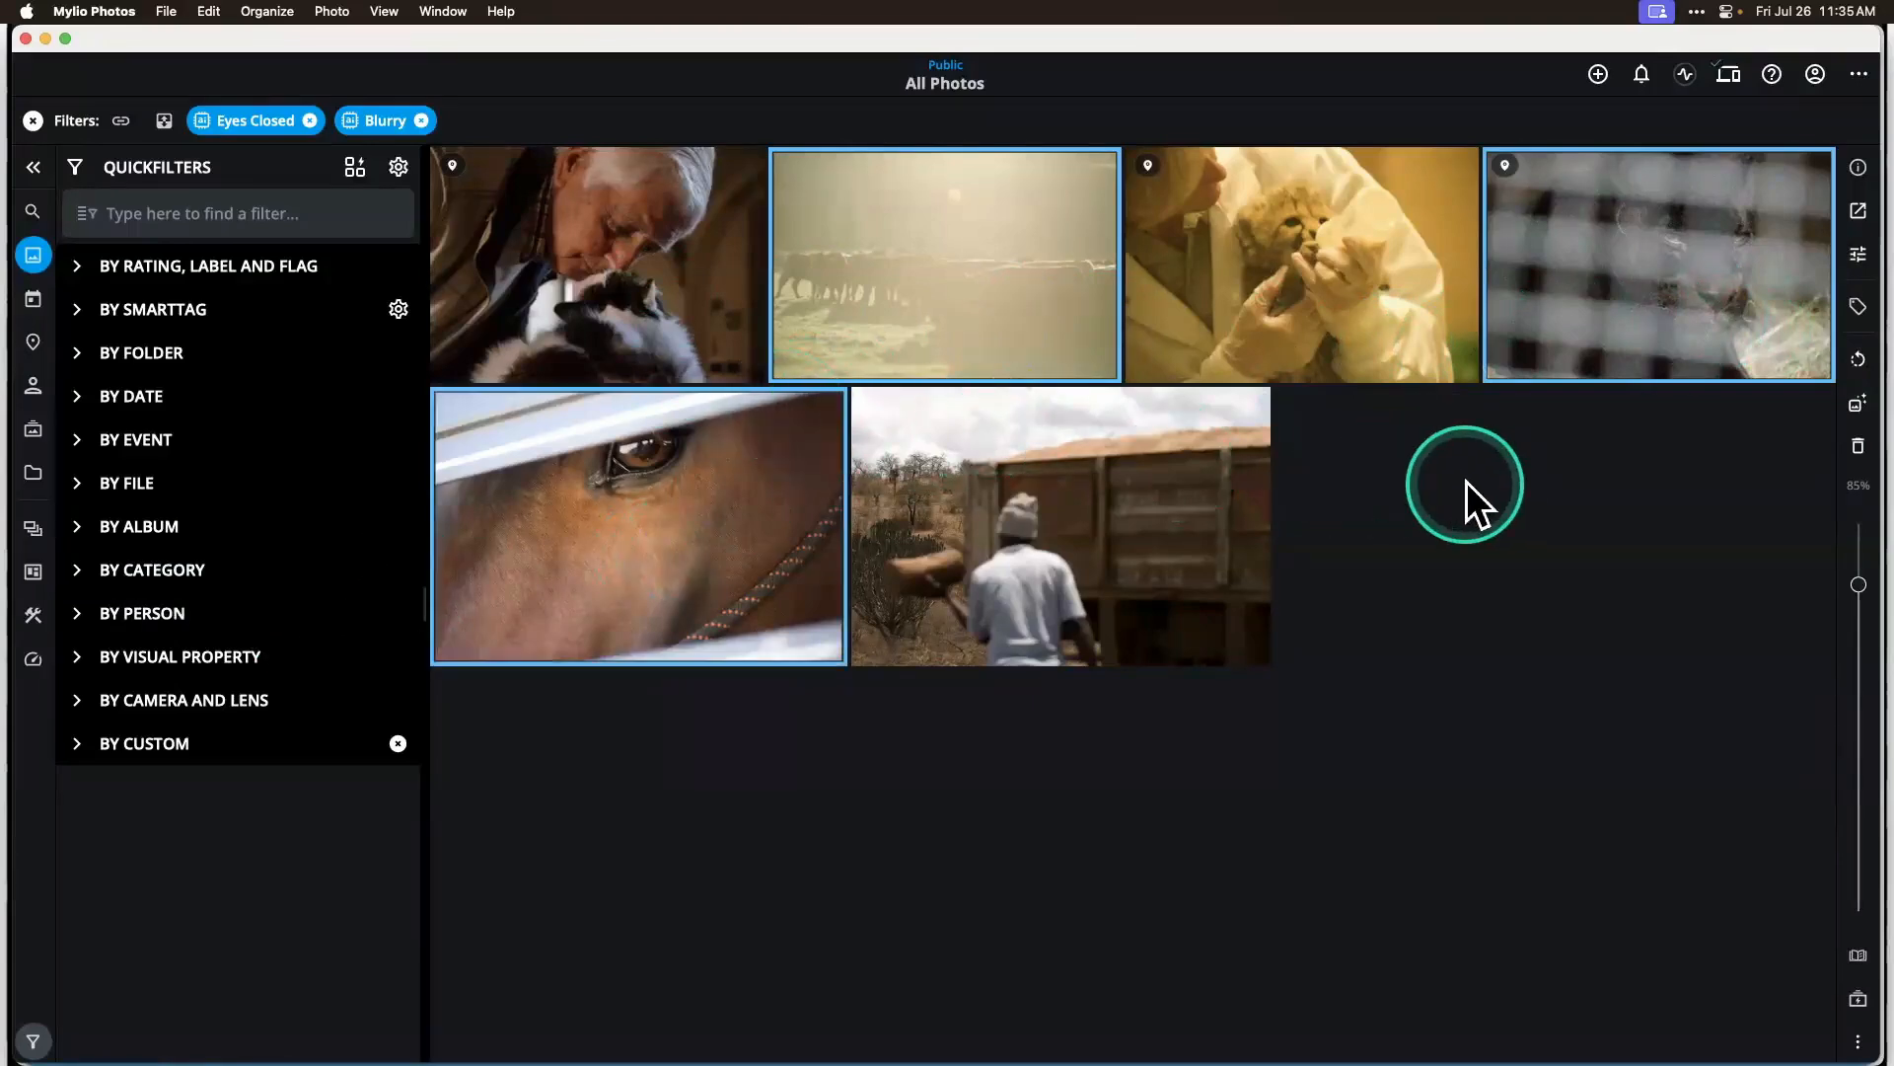
pyautogui.rightClick(1036, 318)
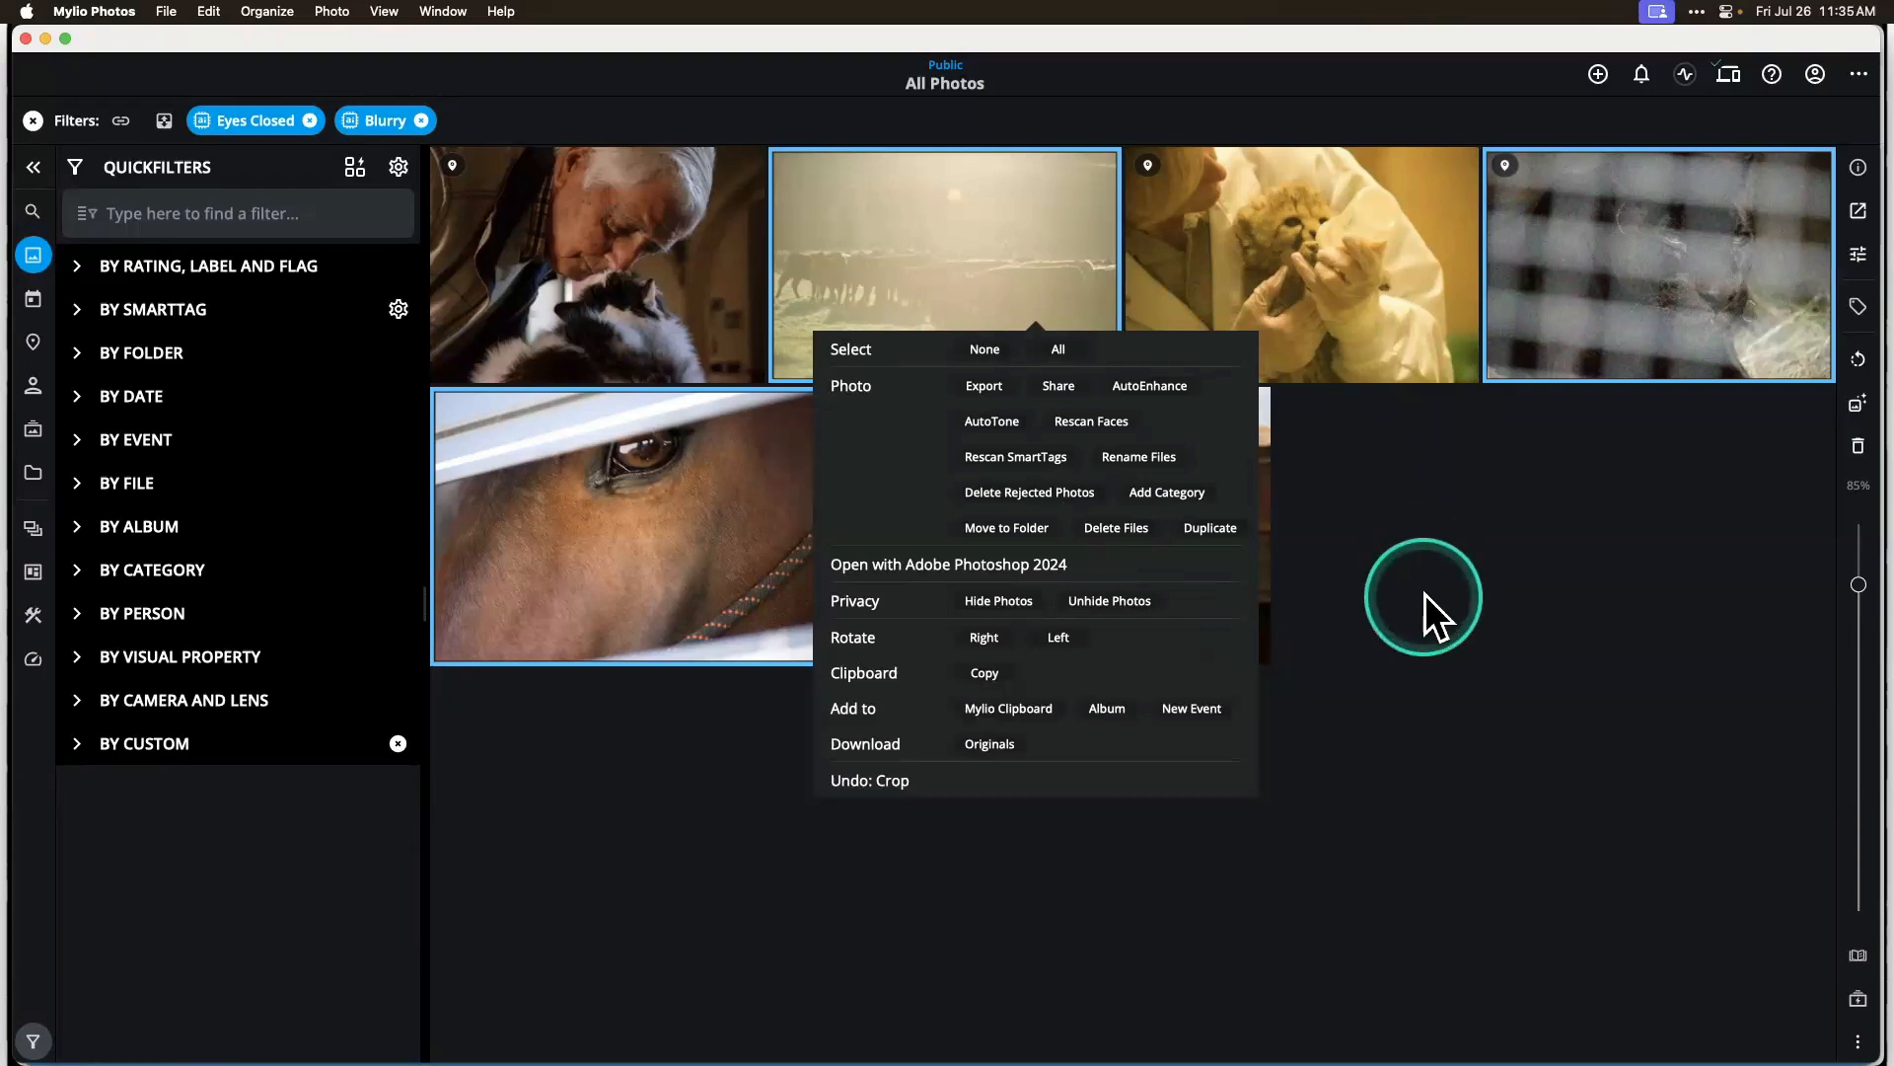
pyautogui.click(1435, 558)
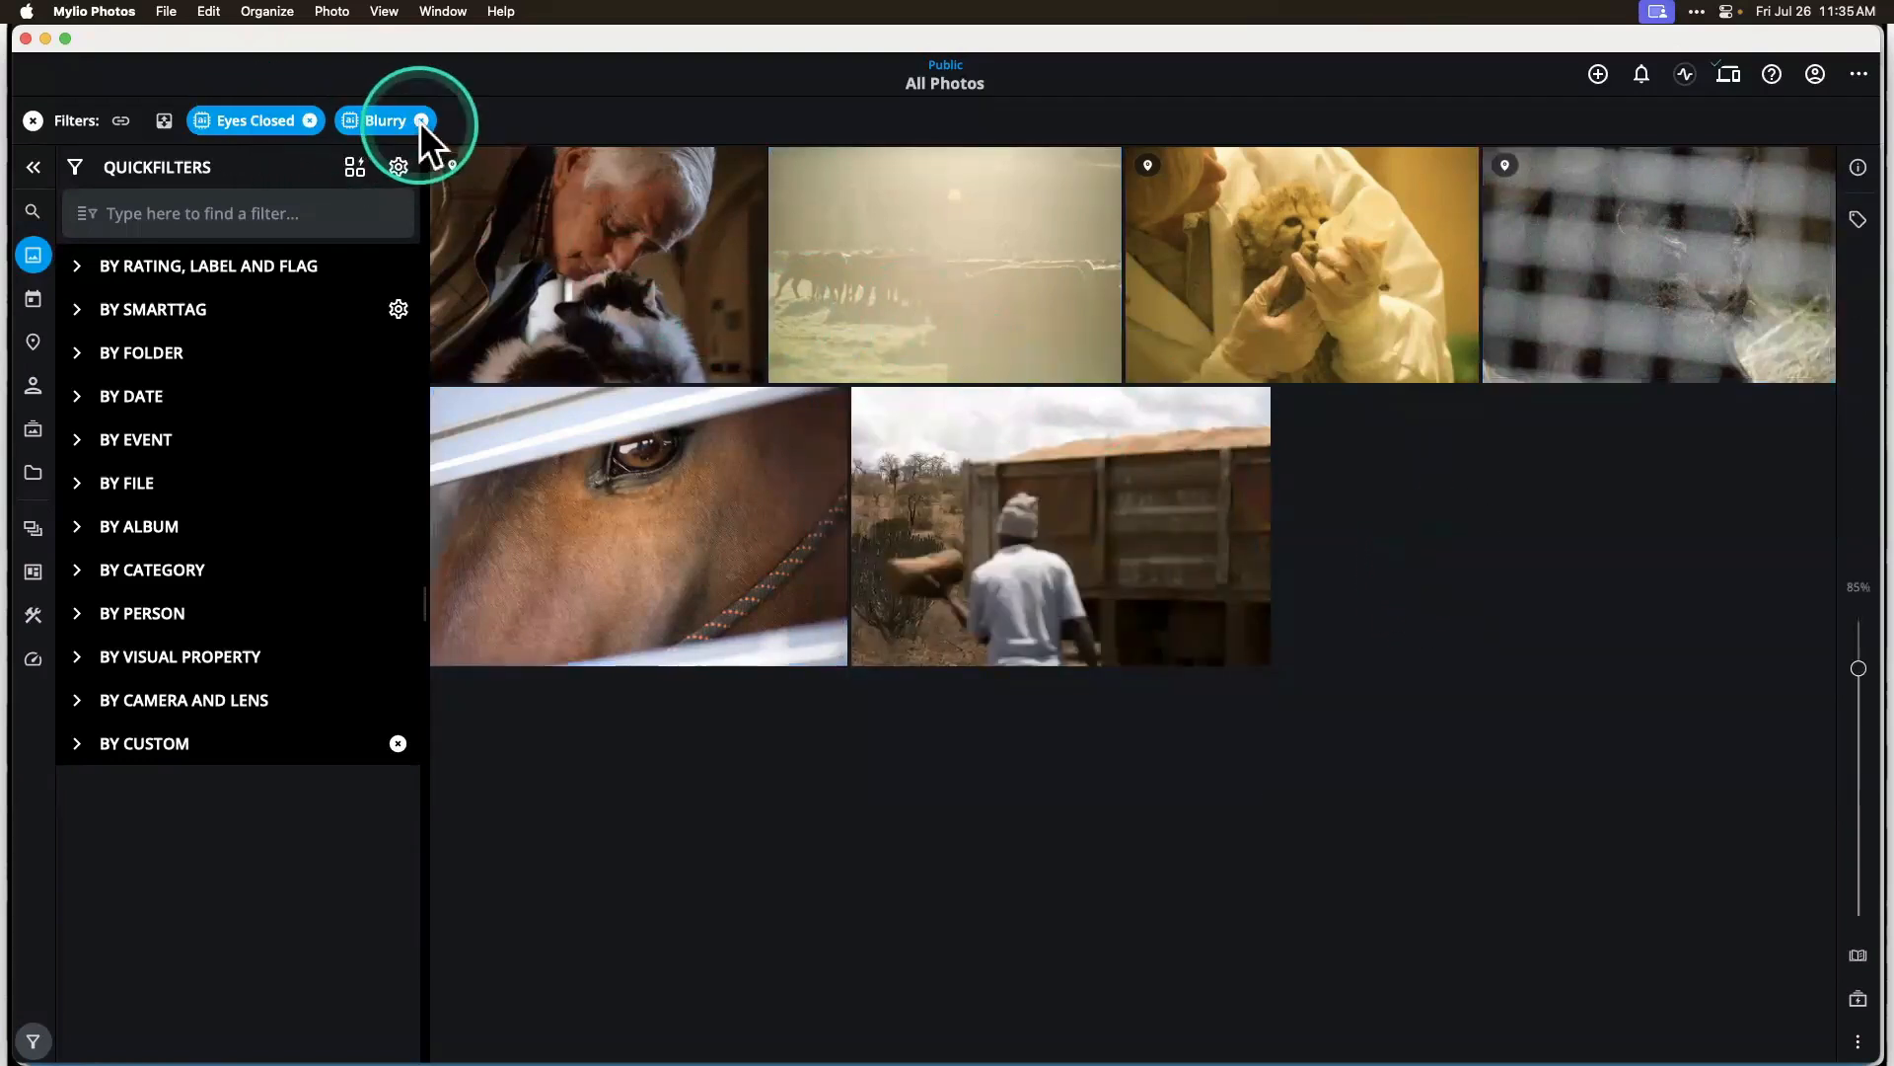
# Apply the Need to Organize QuickCollection and check the rating, label and flag filter options.
pyautogui.click(354, 165)
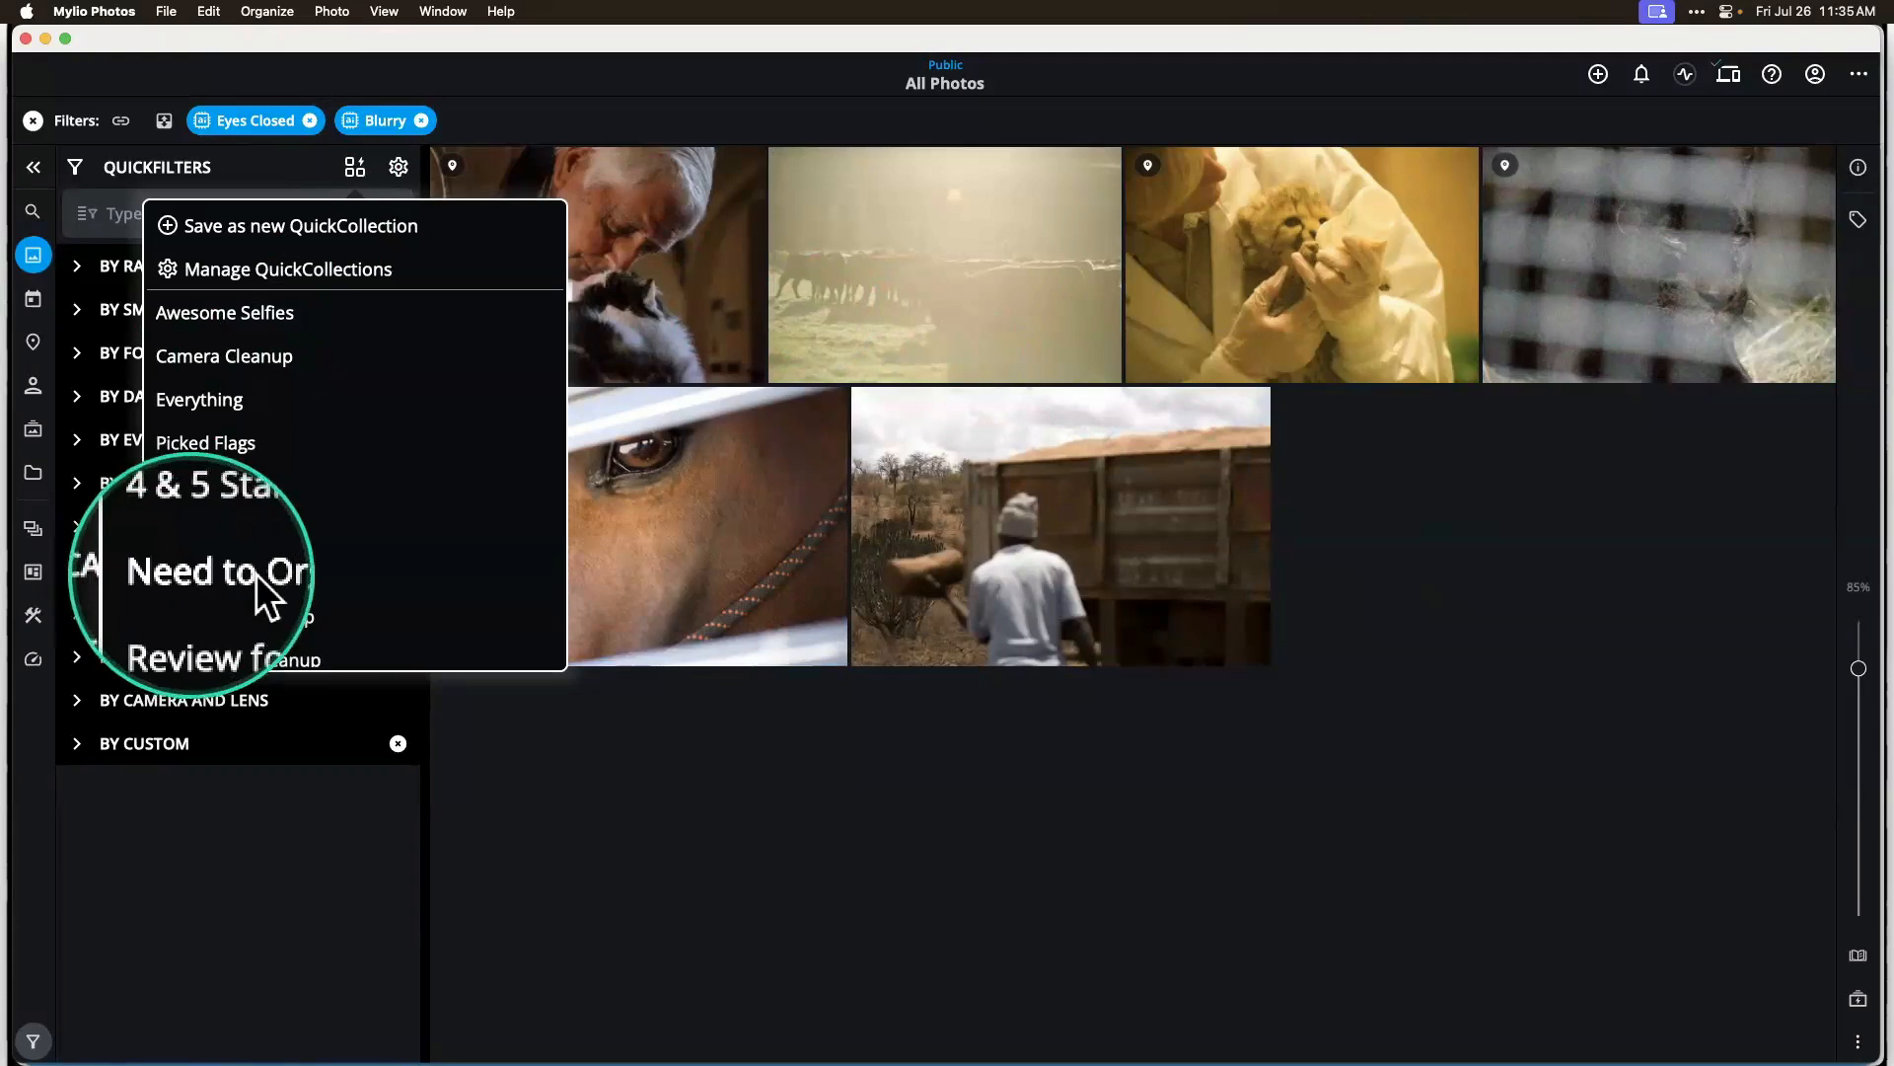
pyautogui.click(204, 572)
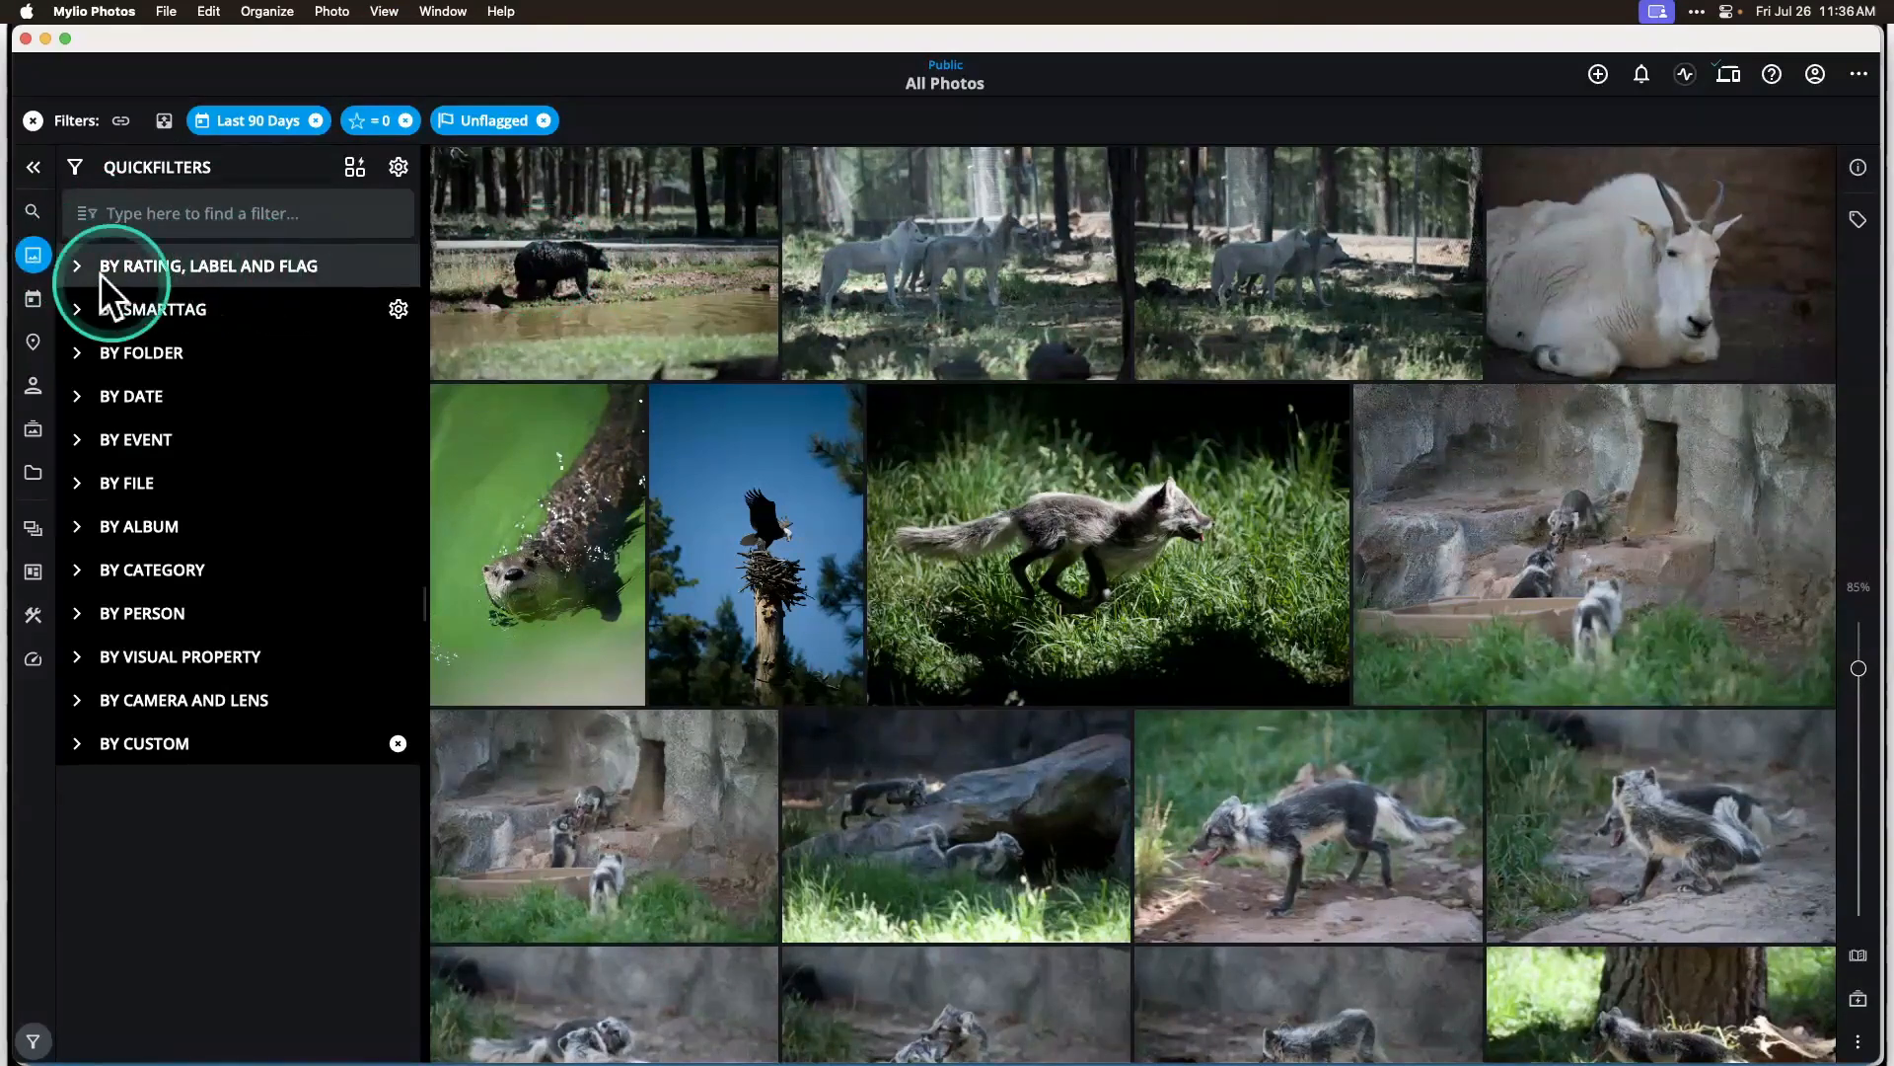
pyautogui.click(75, 268)
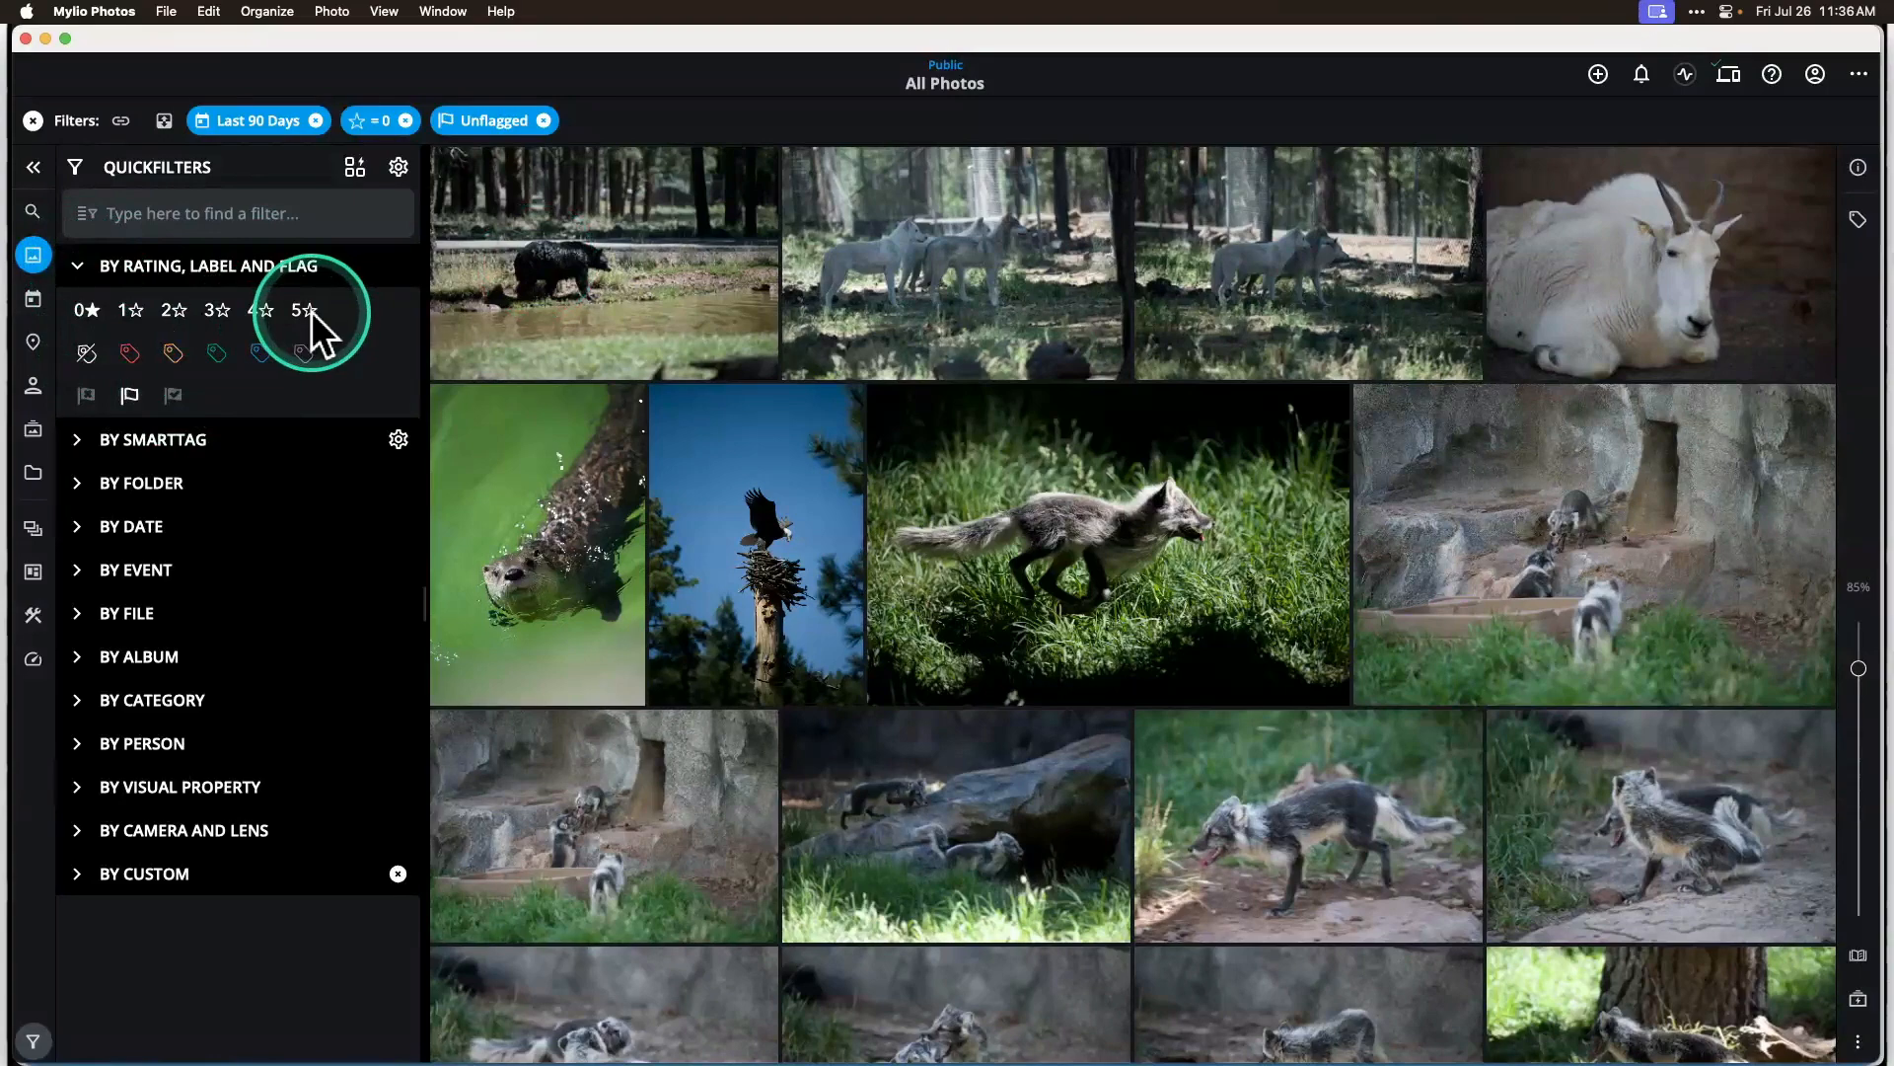
pyautogui.click(77, 269)
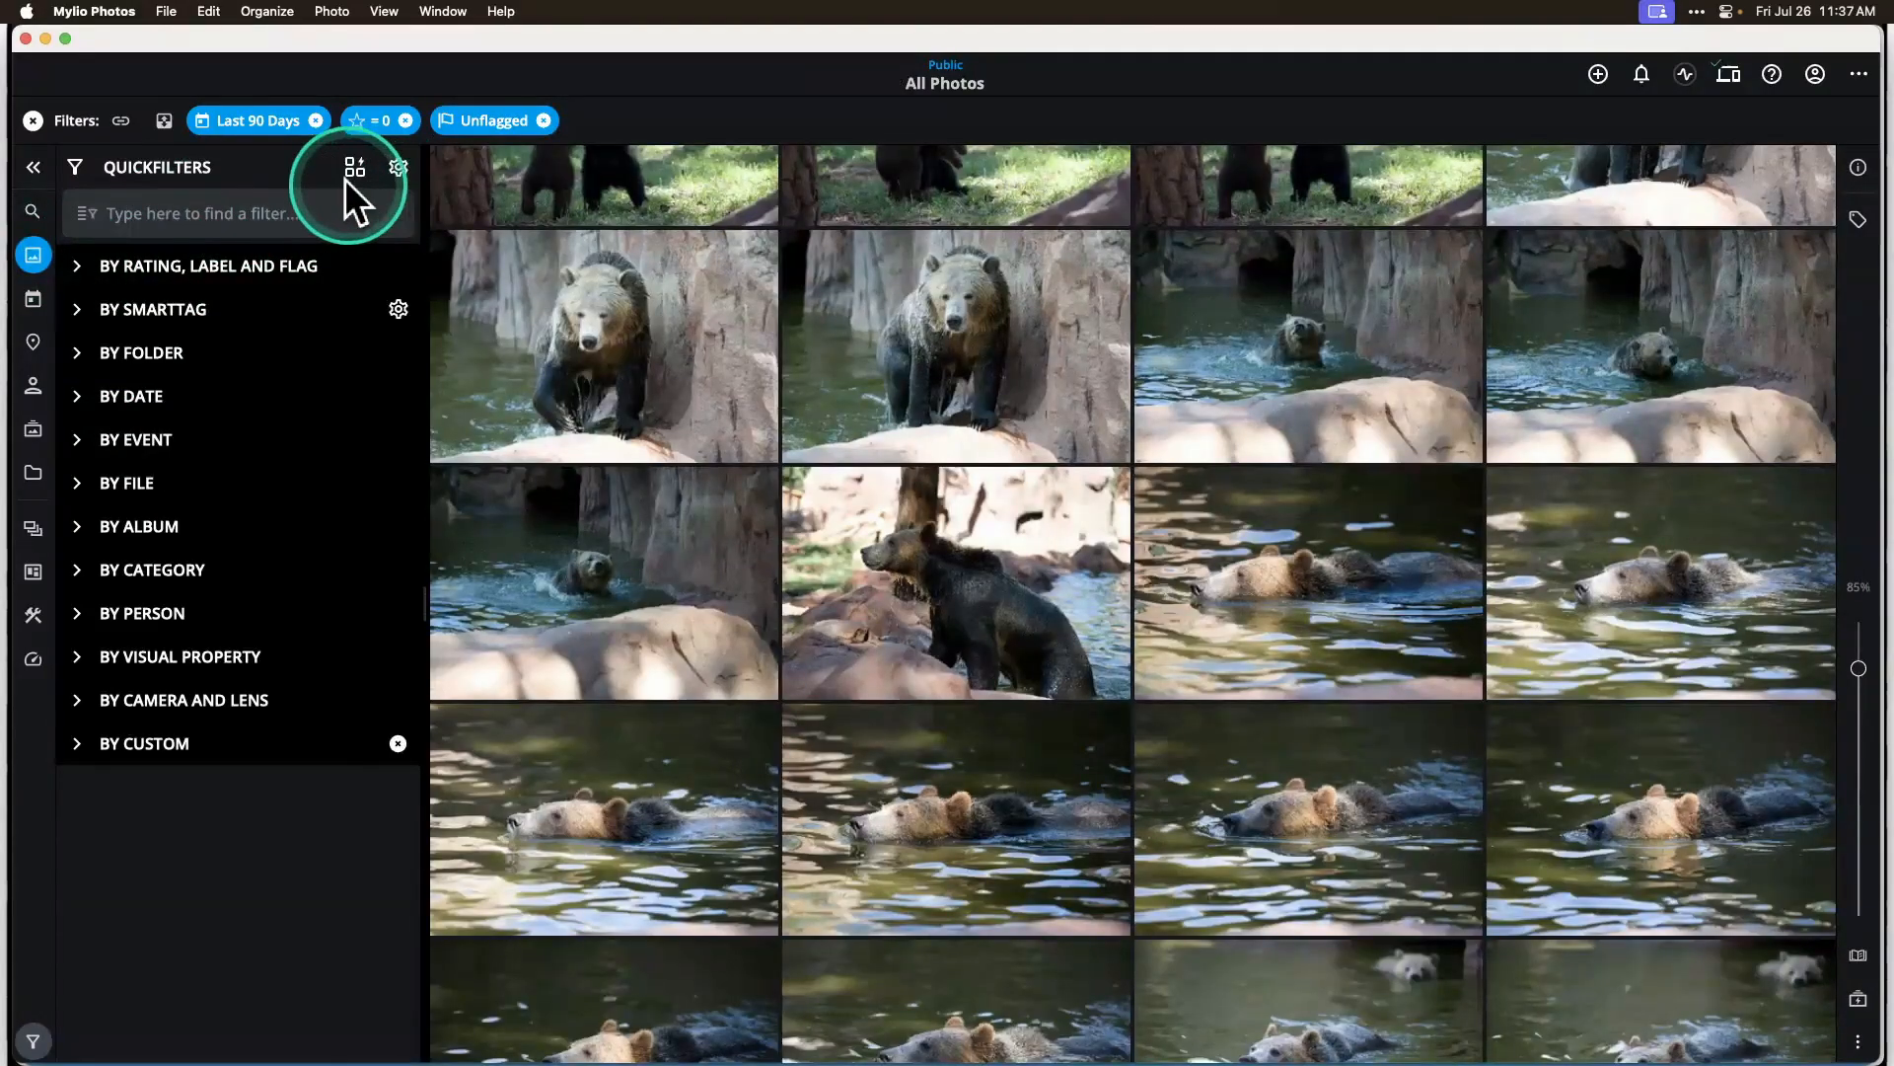
# Apply the Review for Cleanup QuickCollection and look through the photos it returns.
pyautogui.click(352, 170)
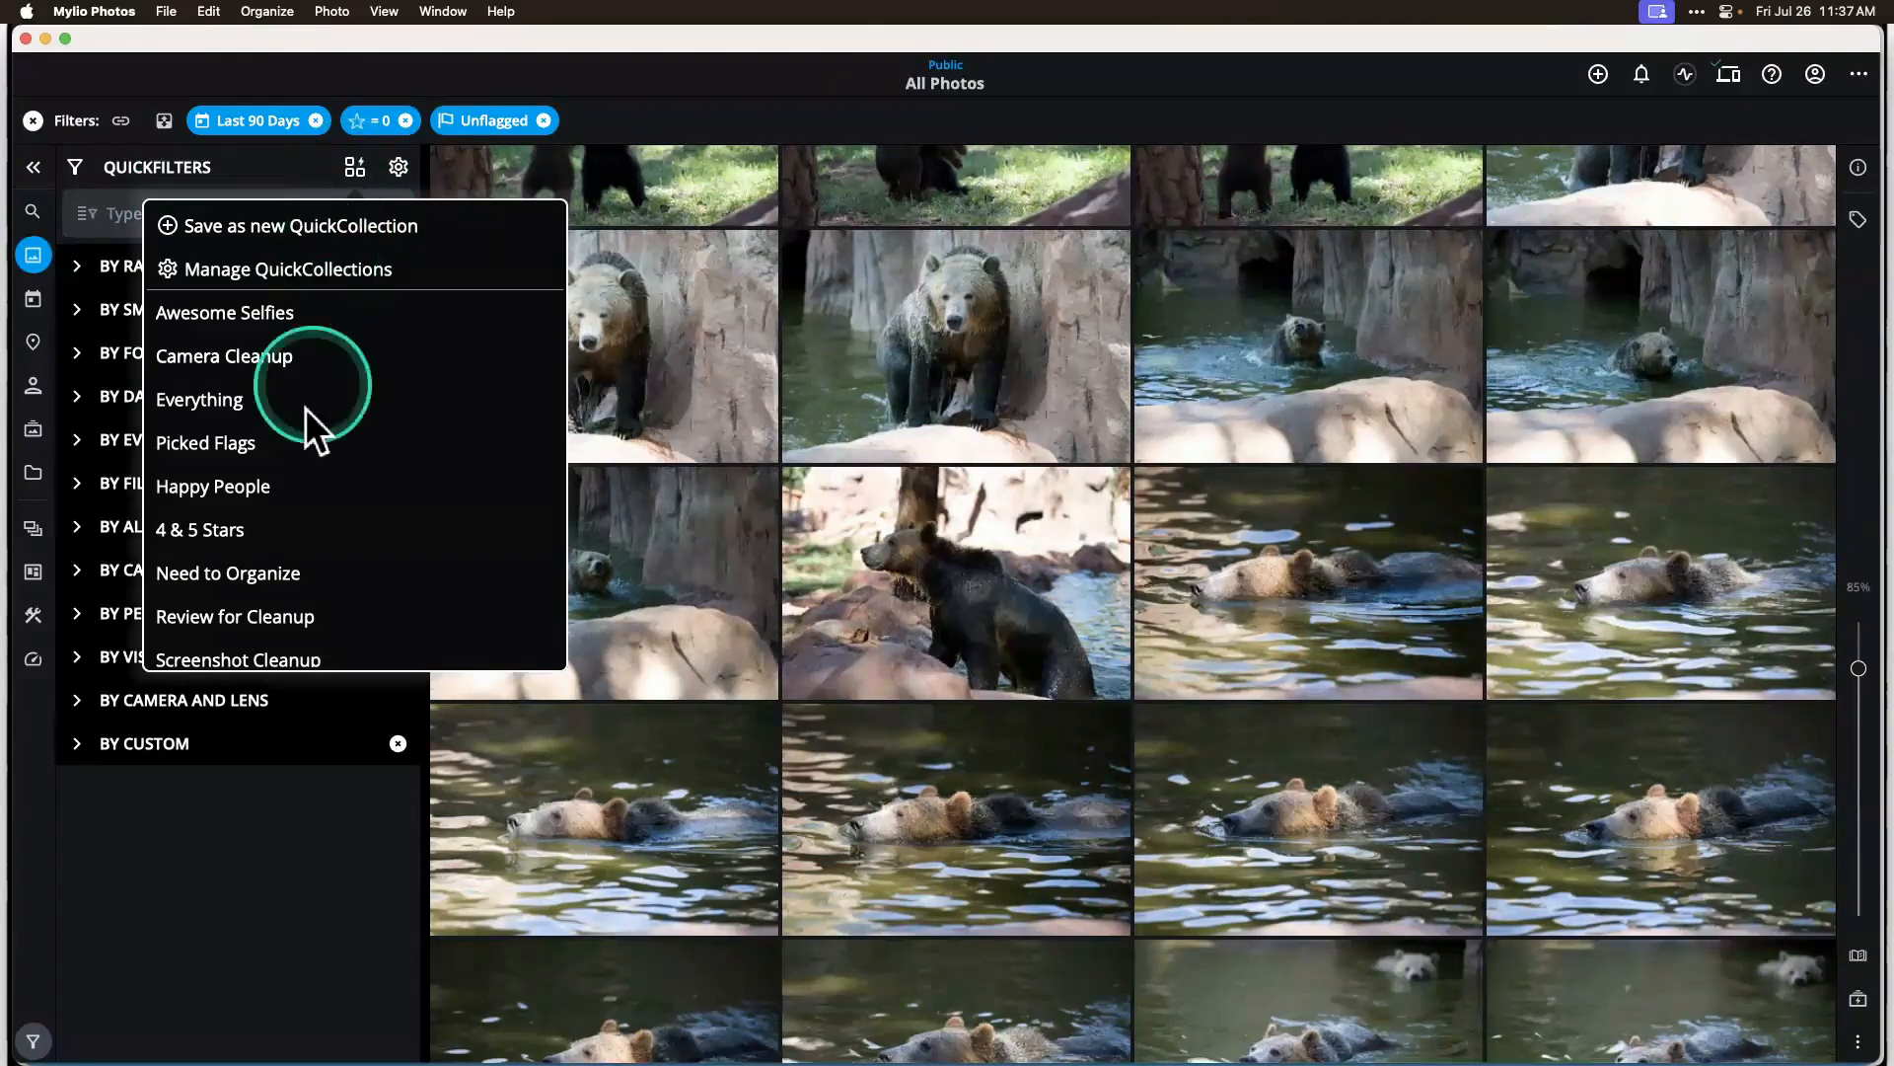
pyautogui.click(246, 613)
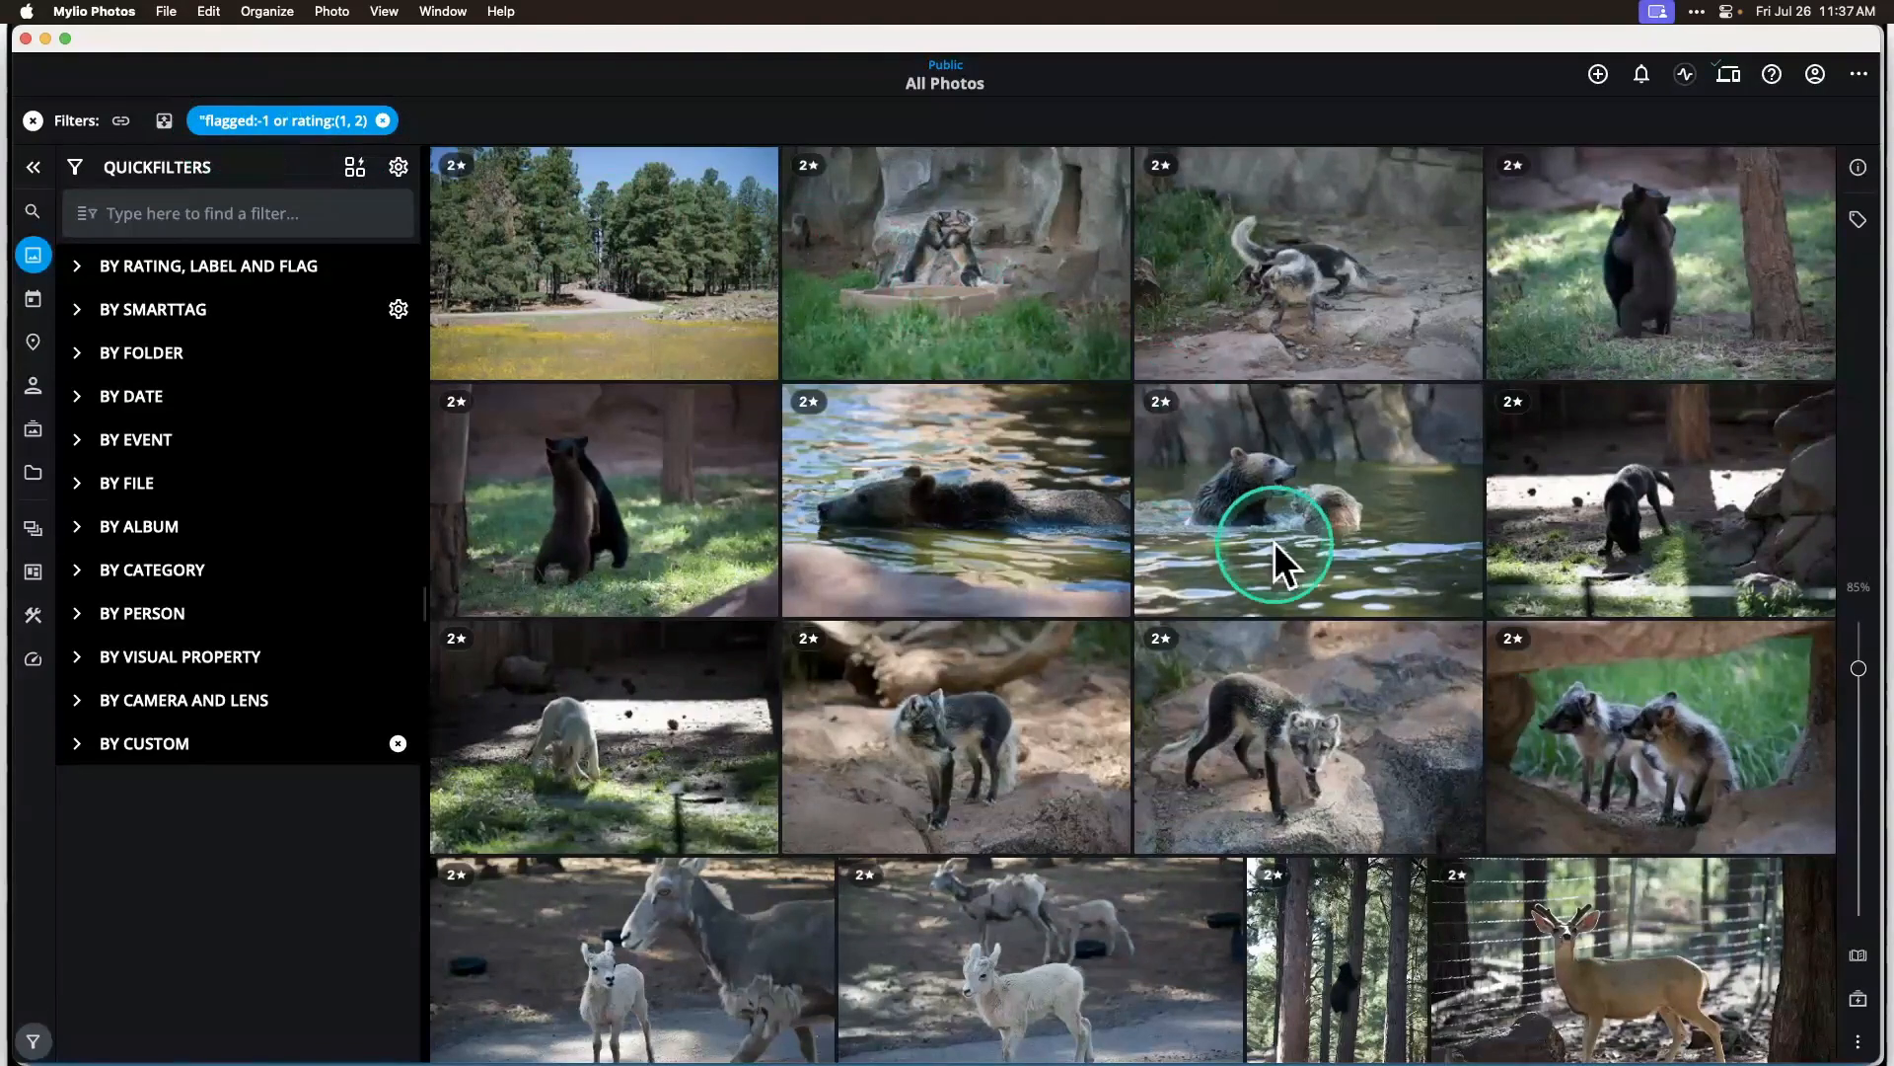
pyautogui.scroll(-2, 1275, 542)
pyautogui.scroll(-10, 1275, 542)
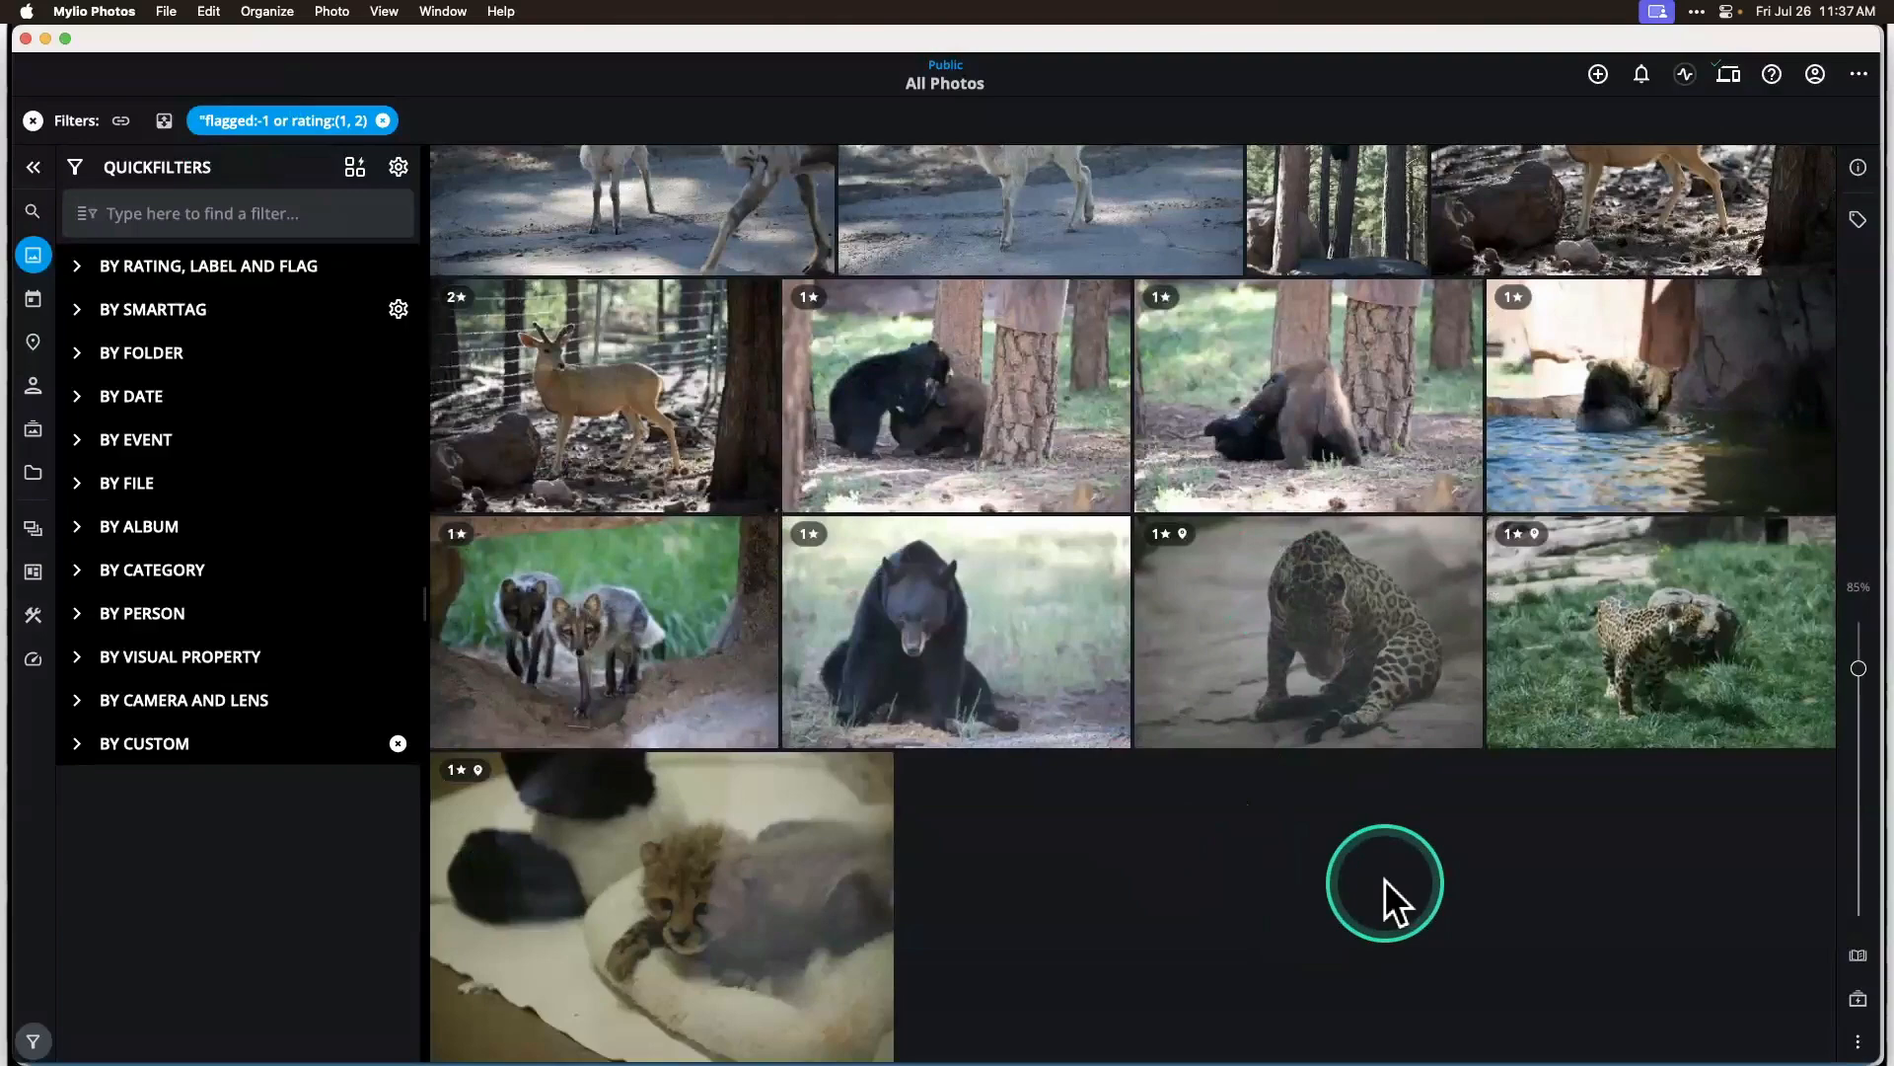
pyautogui.scroll(10, 1385, 880)
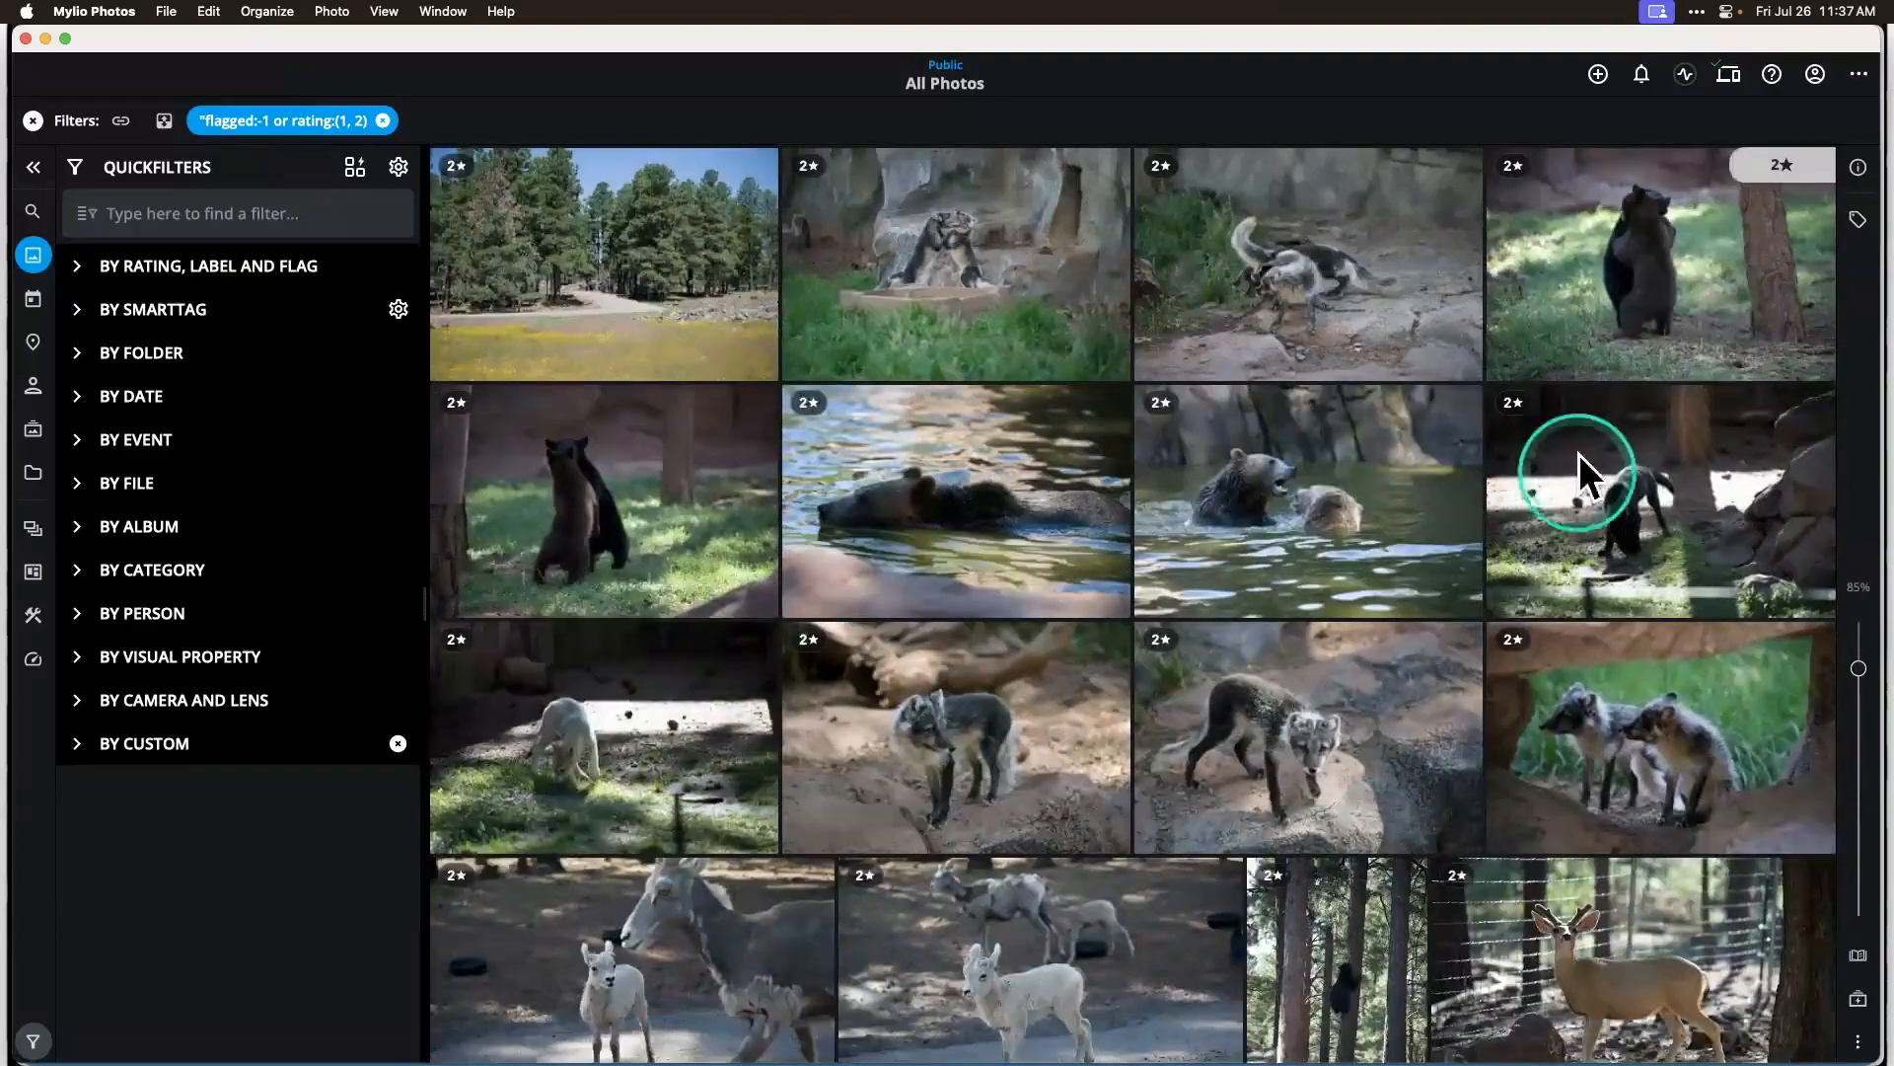
# Turn on Show Rejected Photos for the Review for Cleanup results.
pyautogui.click(1859, 75)
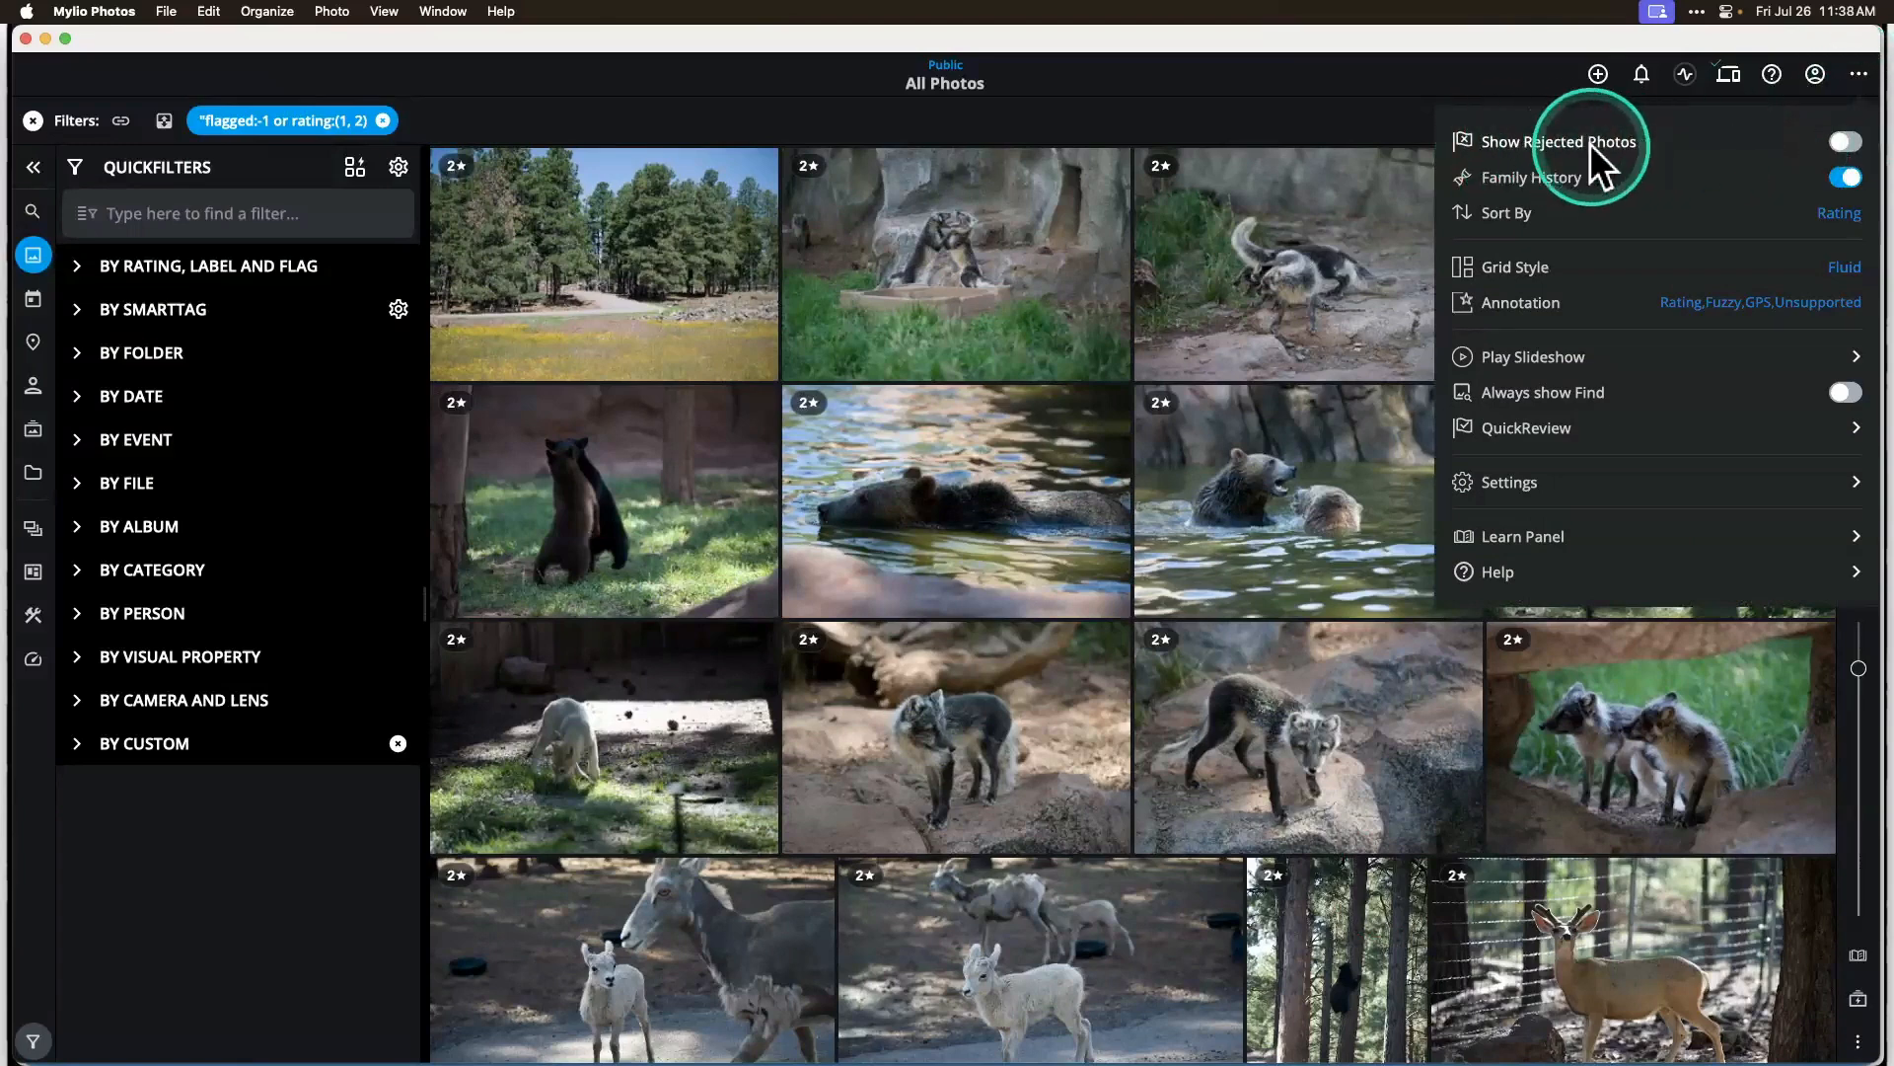
pyautogui.click(1855, 143)
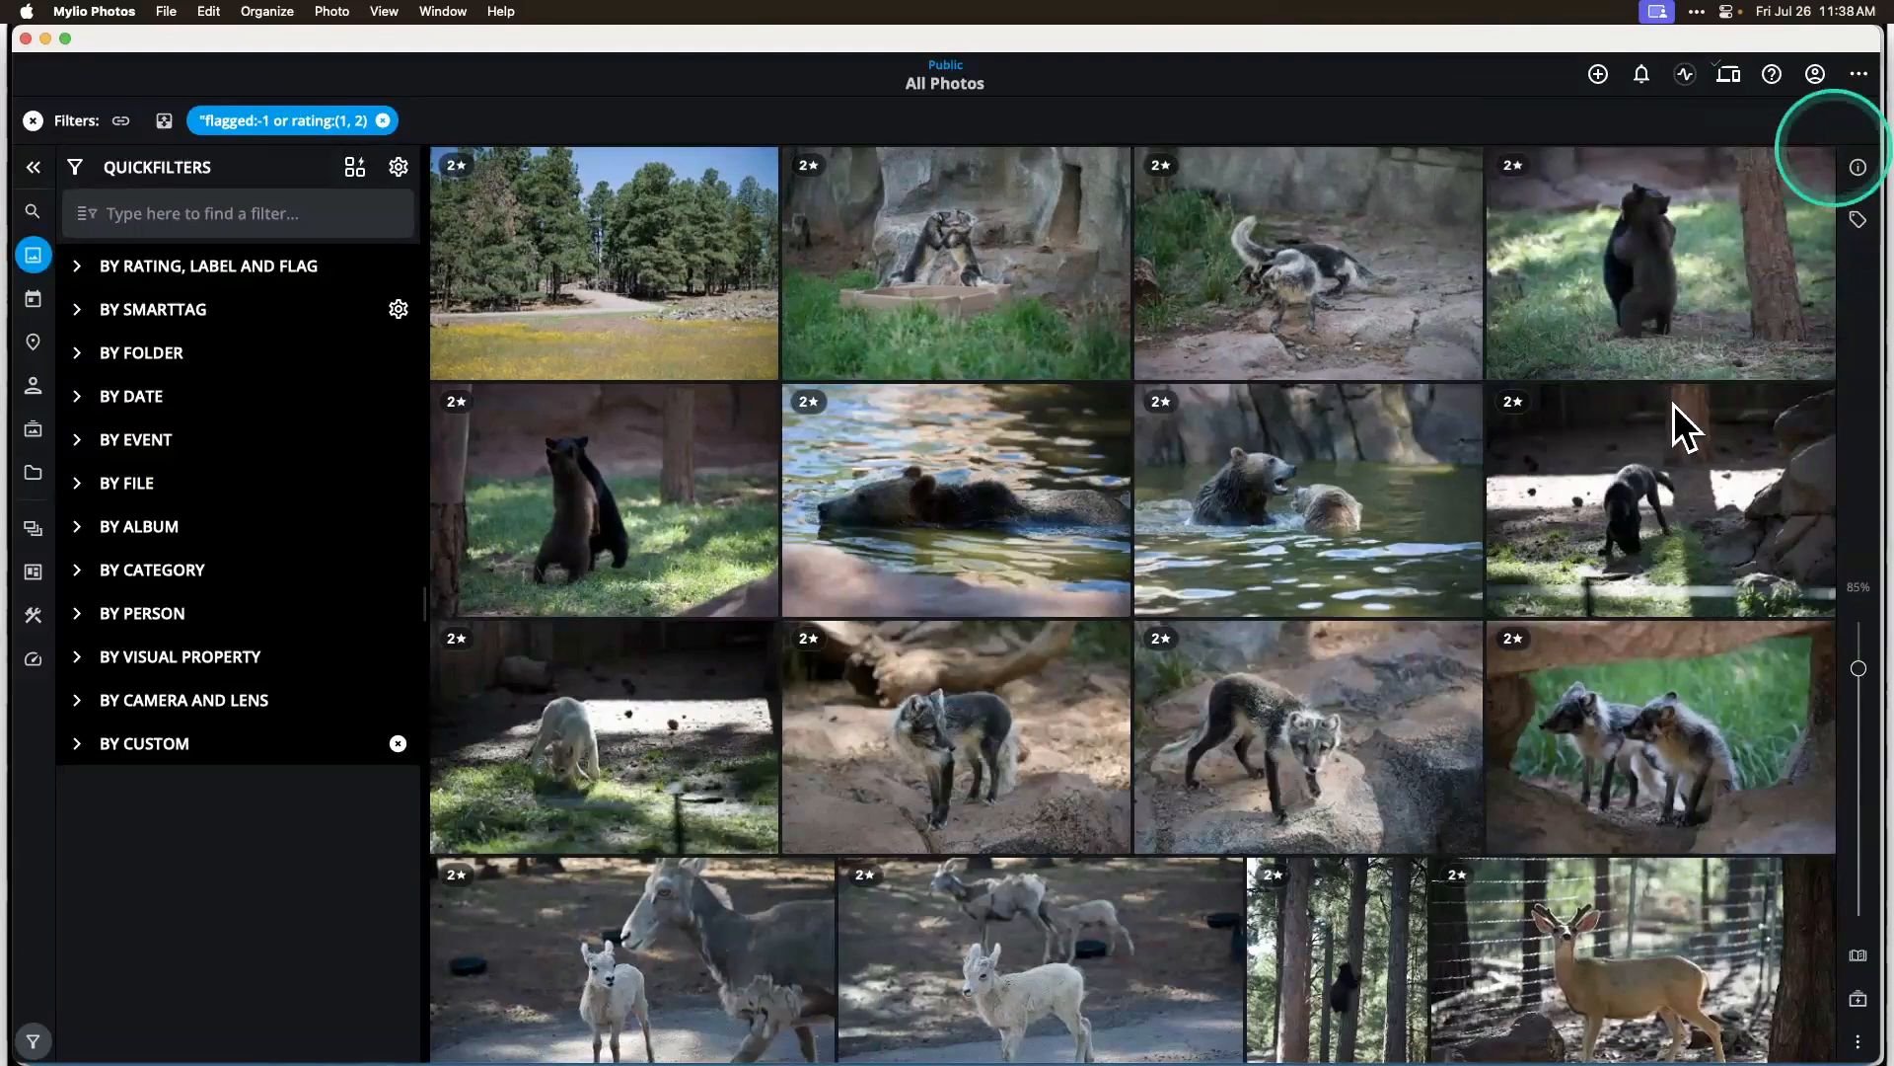
pyautogui.scroll(-5, 1742, 345)
pyautogui.scroll(-10, 1743, 345)
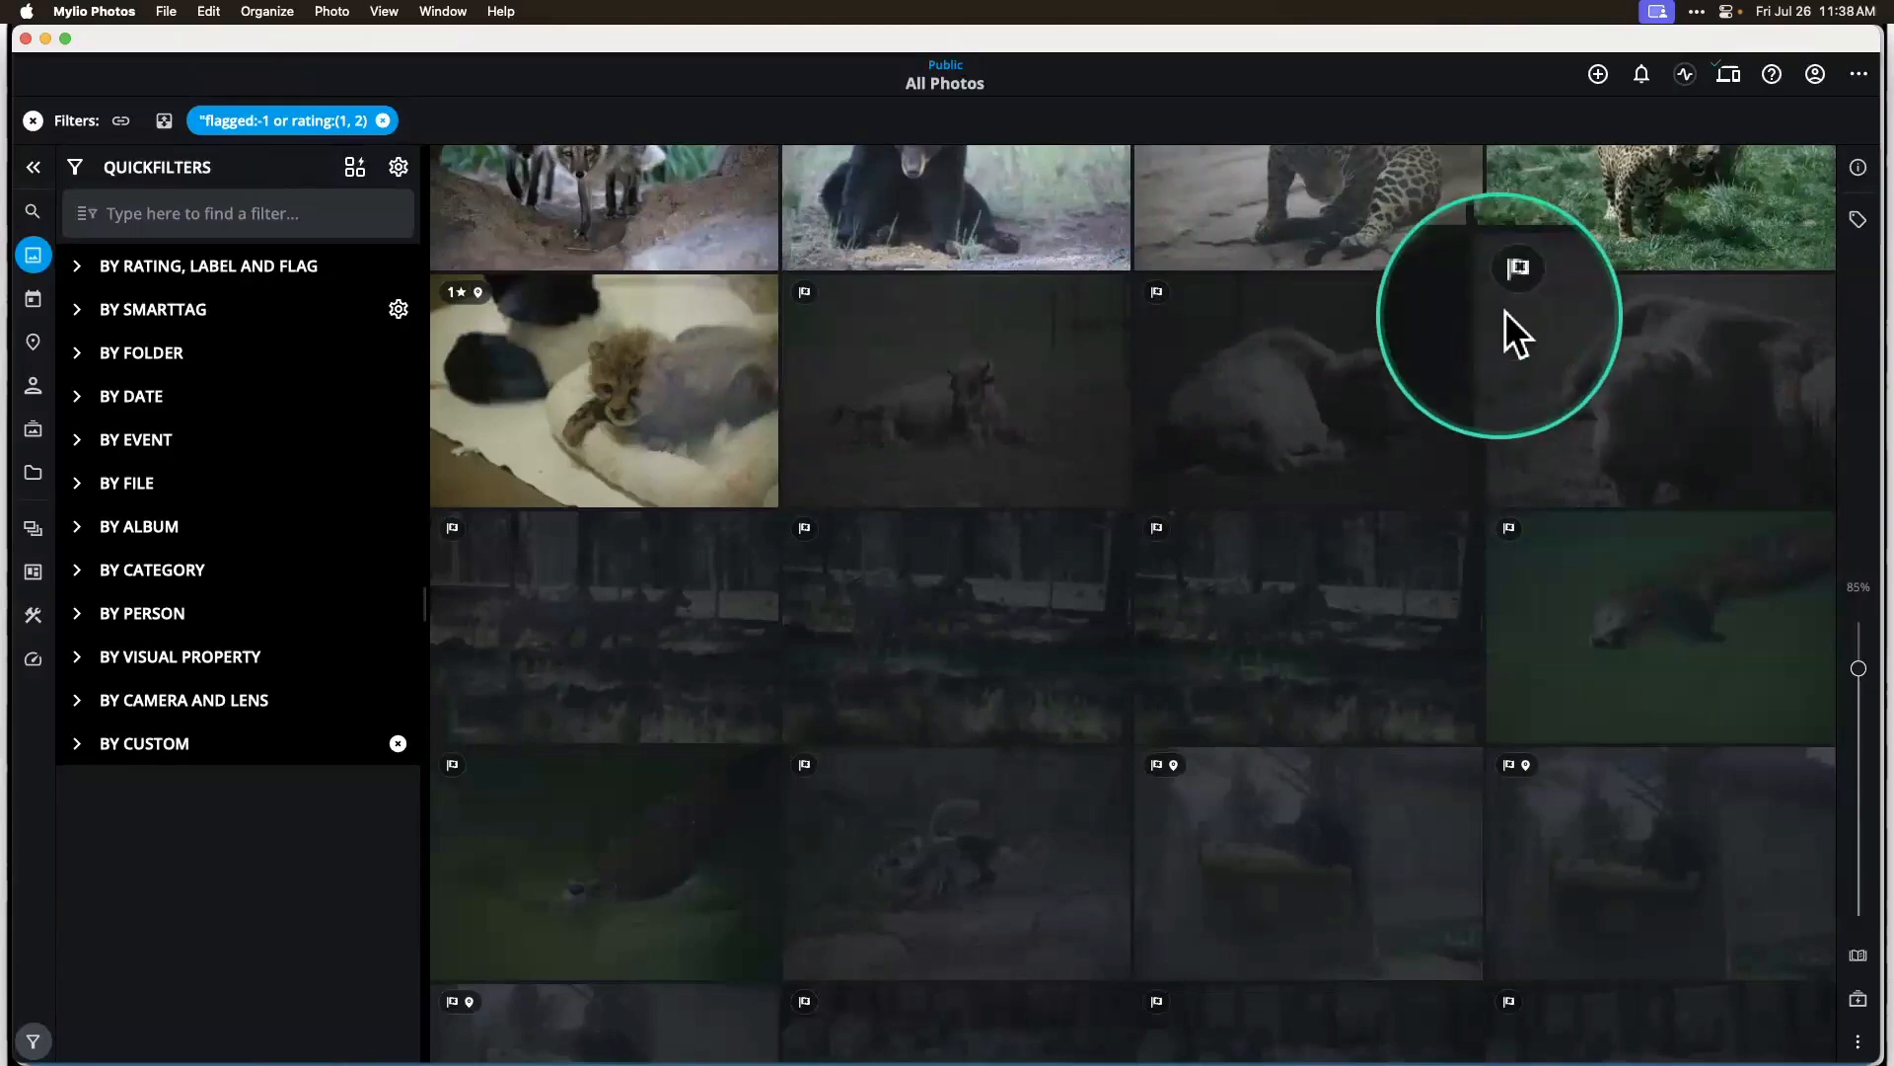
# Look through the rejected photos and the one- and two-star photos in the filtered grid.
pyautogui.scroll(-3, 1229, 718)
pyautogui.scroll(-3, 1230, 718)
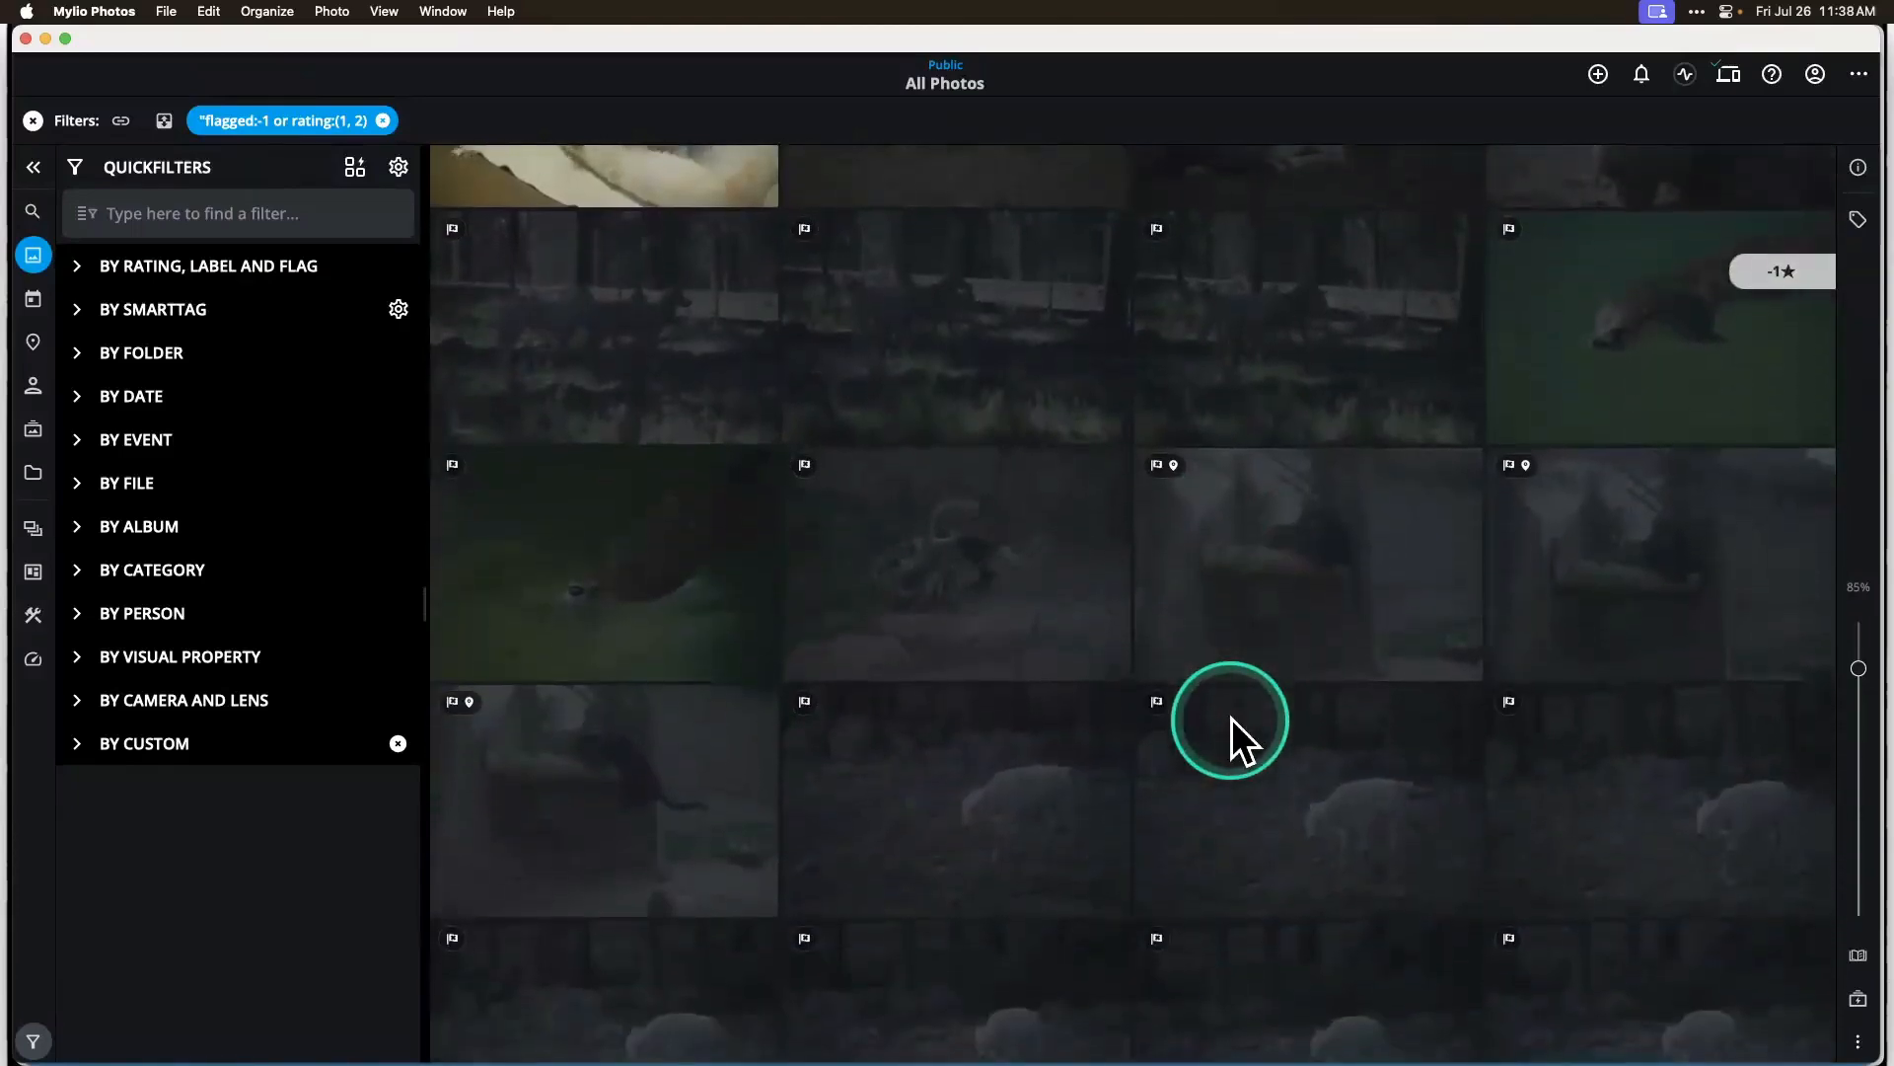
pyautogui.scroll(-3, 1231, 718)
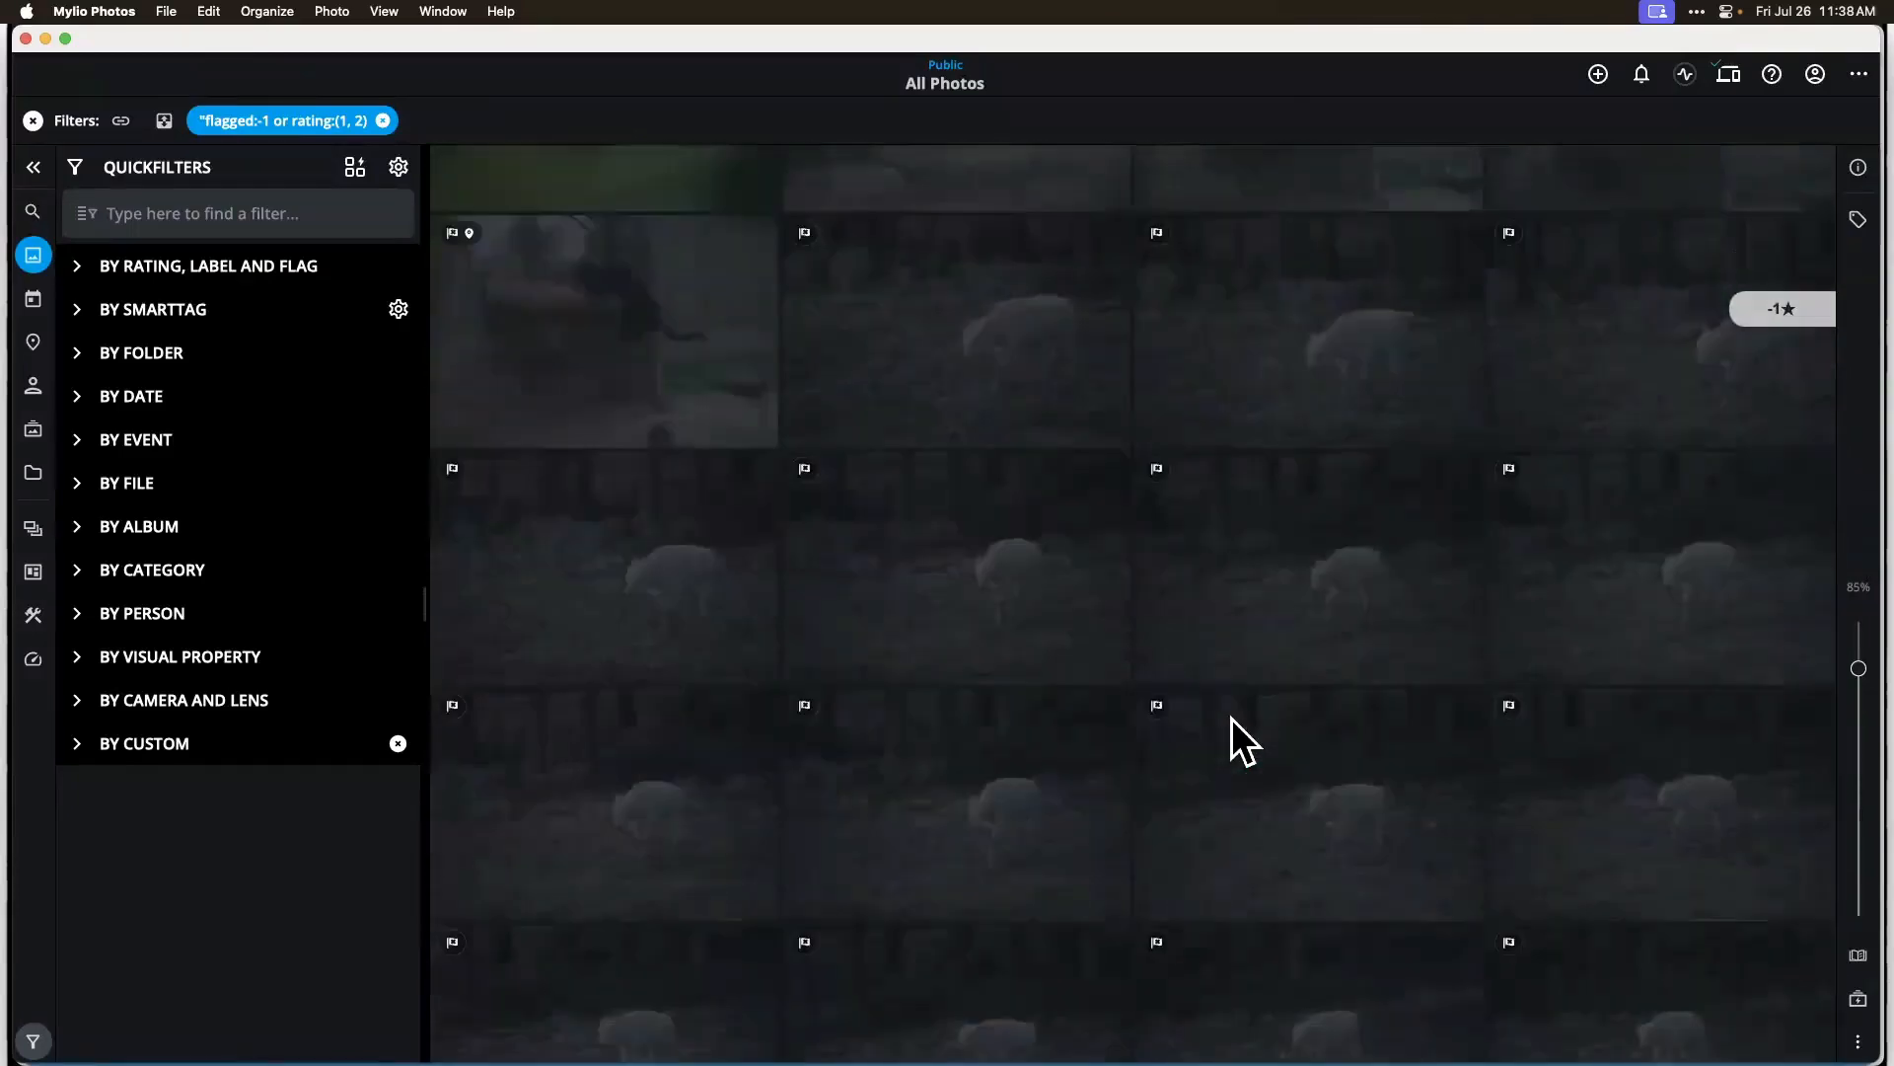
pyautogui.scroll(-5, 1232, 719)
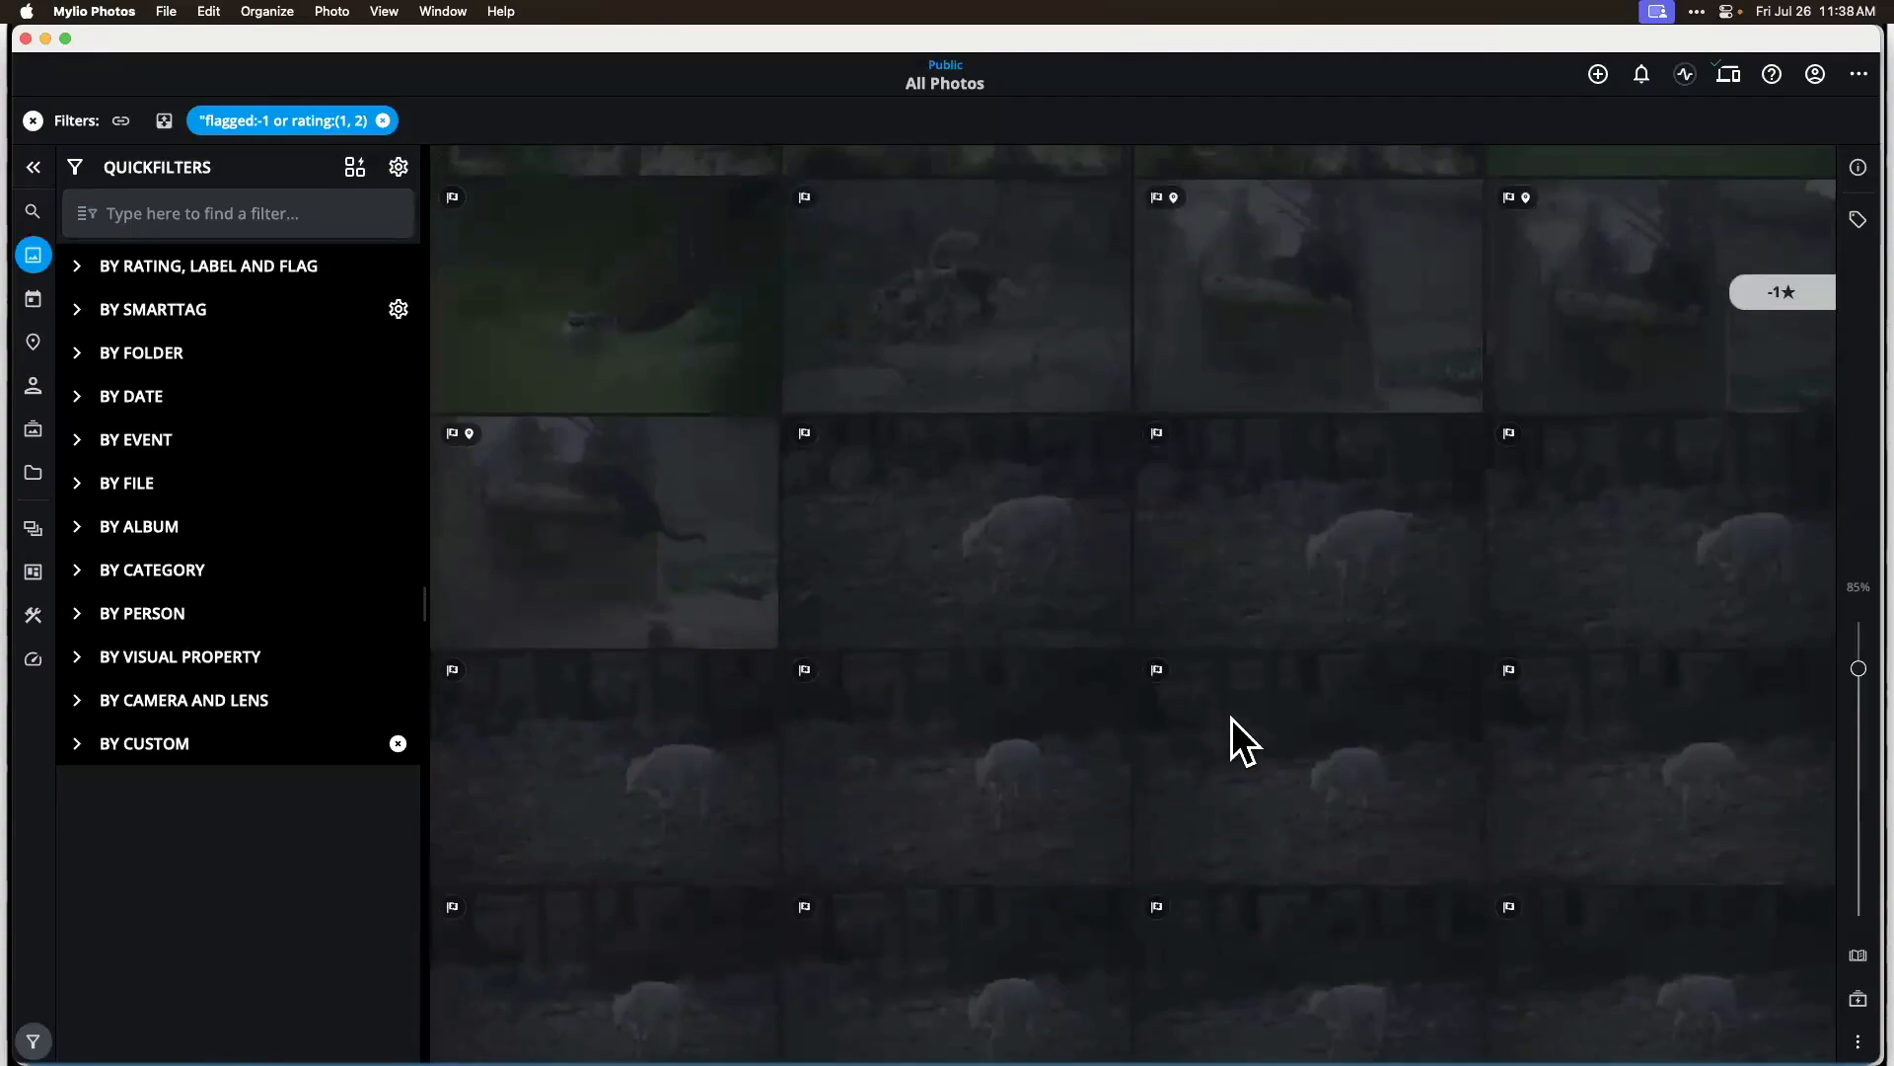
pyautogui.scroll(6, 1231, 718)
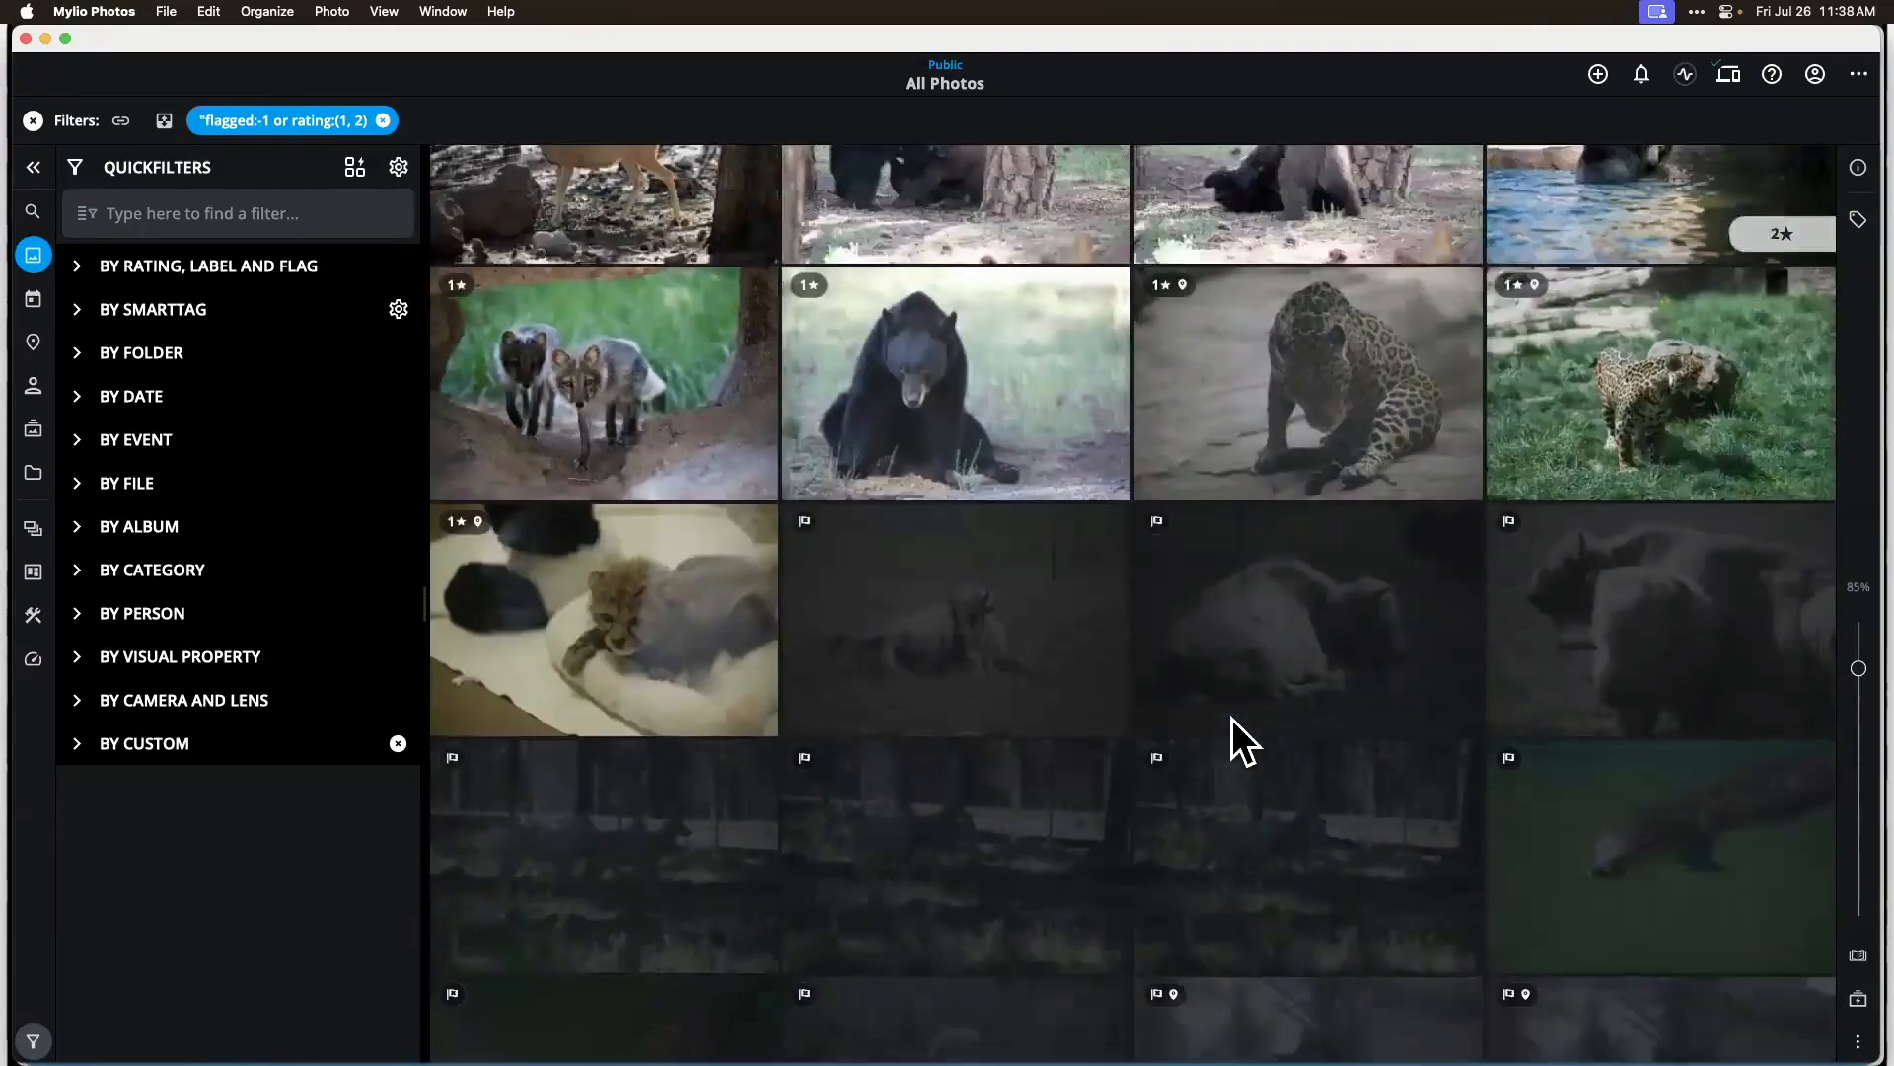
pyautogui.scroll(6, 1232, 719)
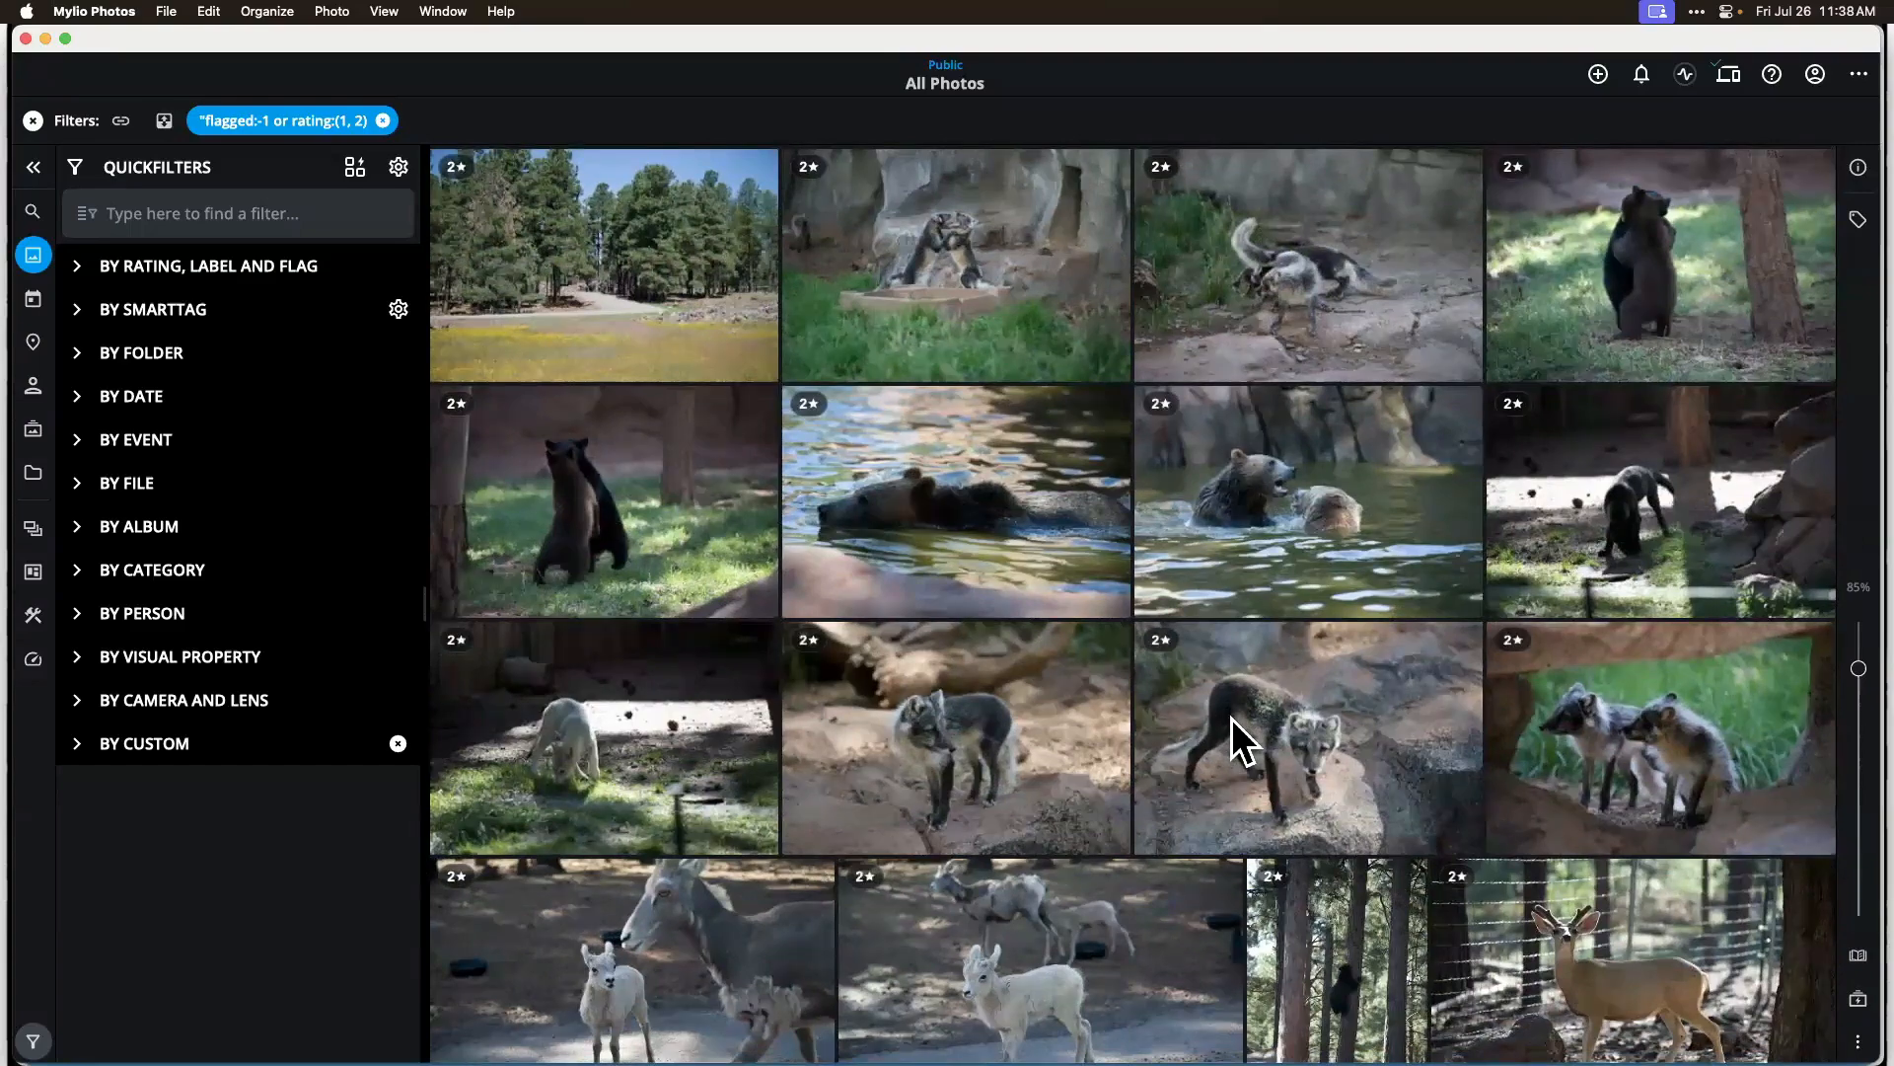
pyautogui.moveTo(1231, 718); pyautogui.dragTo(1200, 446)
pyautogui.scroll(5, 1200, 446)
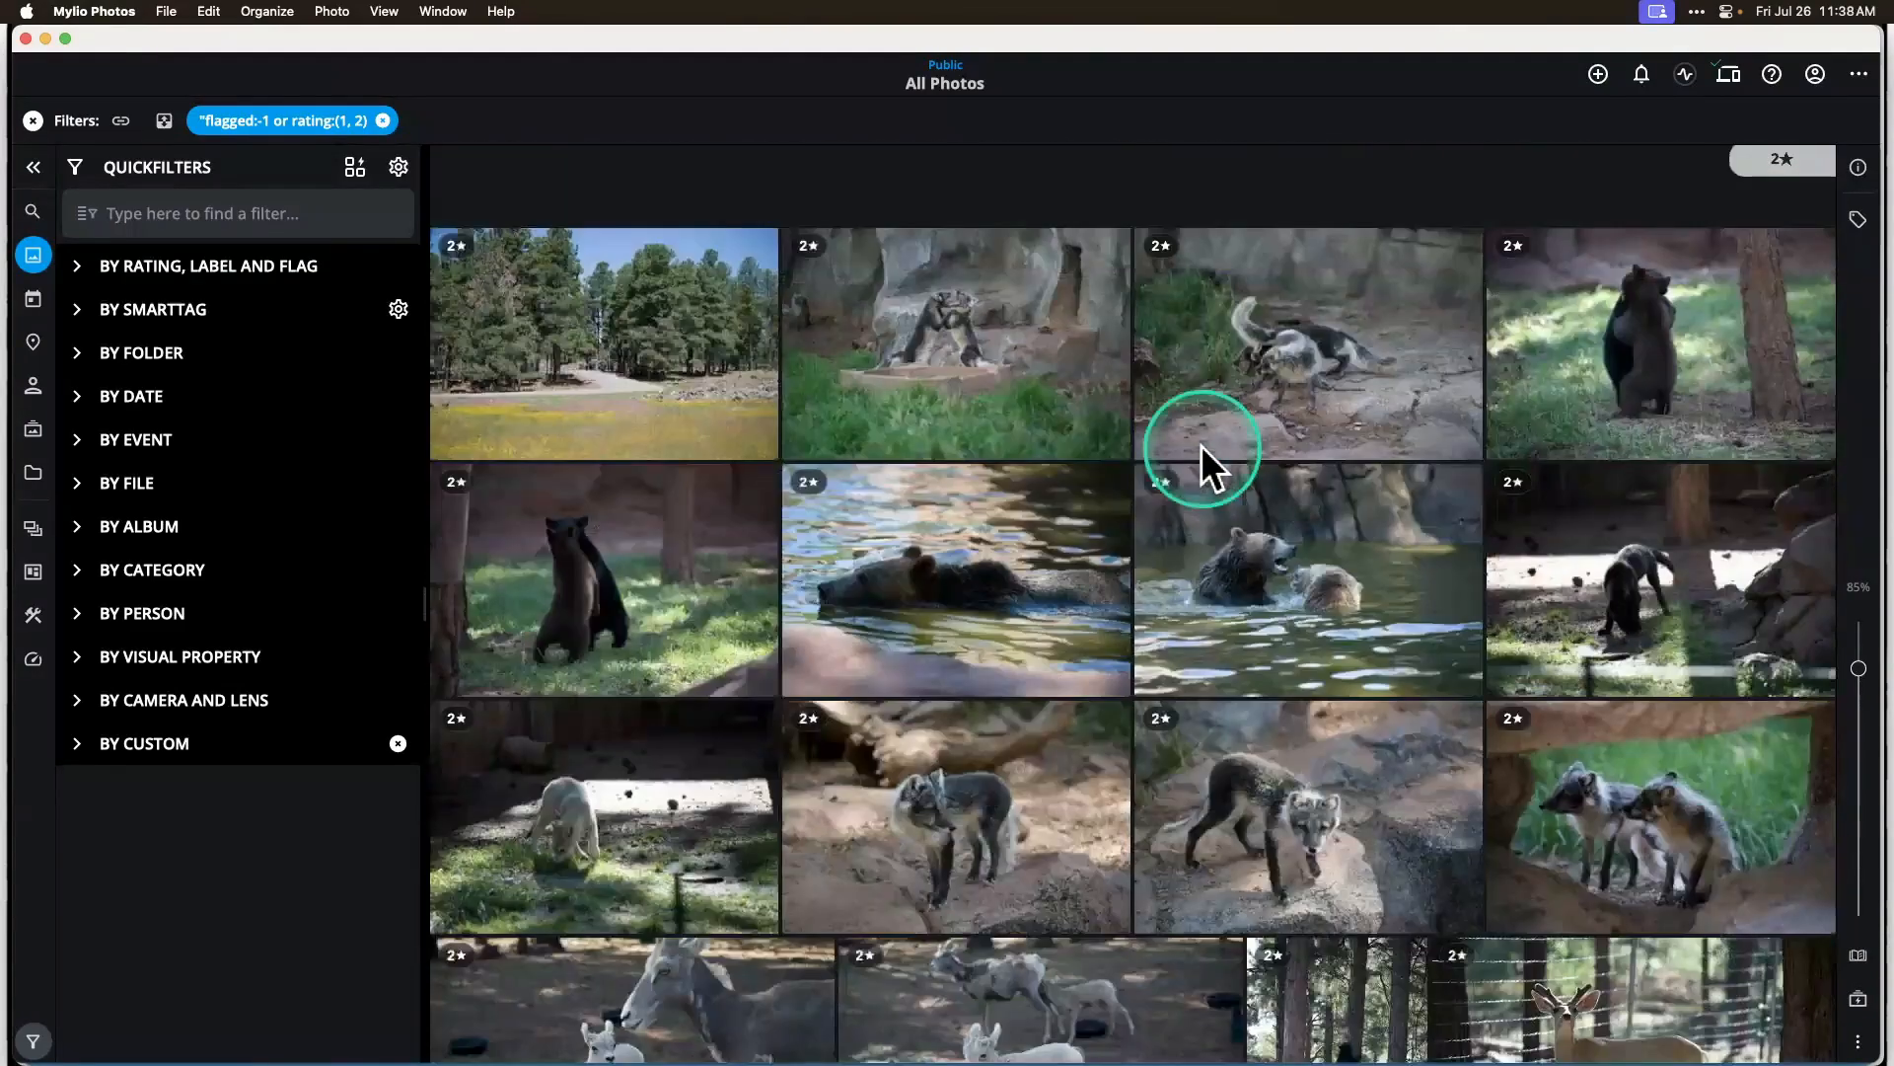
pyautogui.scroll(-1, 1199, 446)
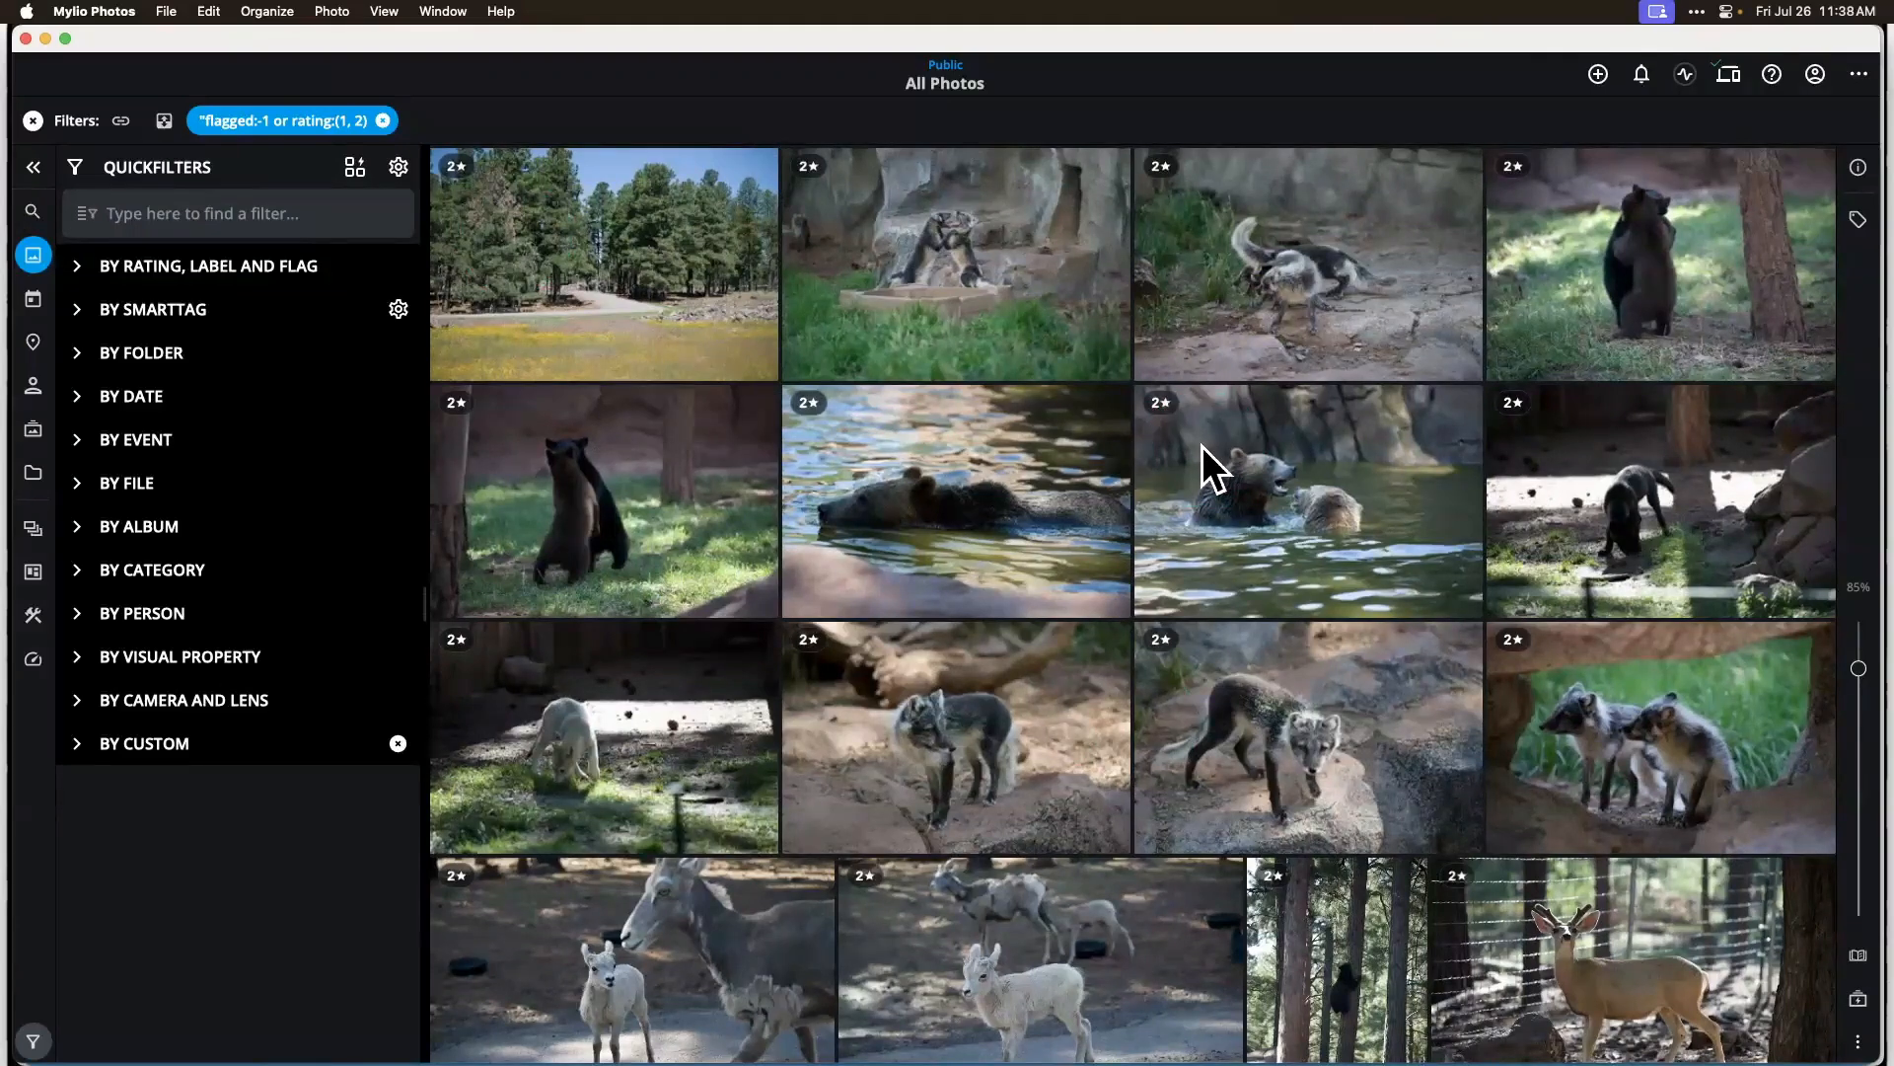
pyautogui.click(1125, 398)
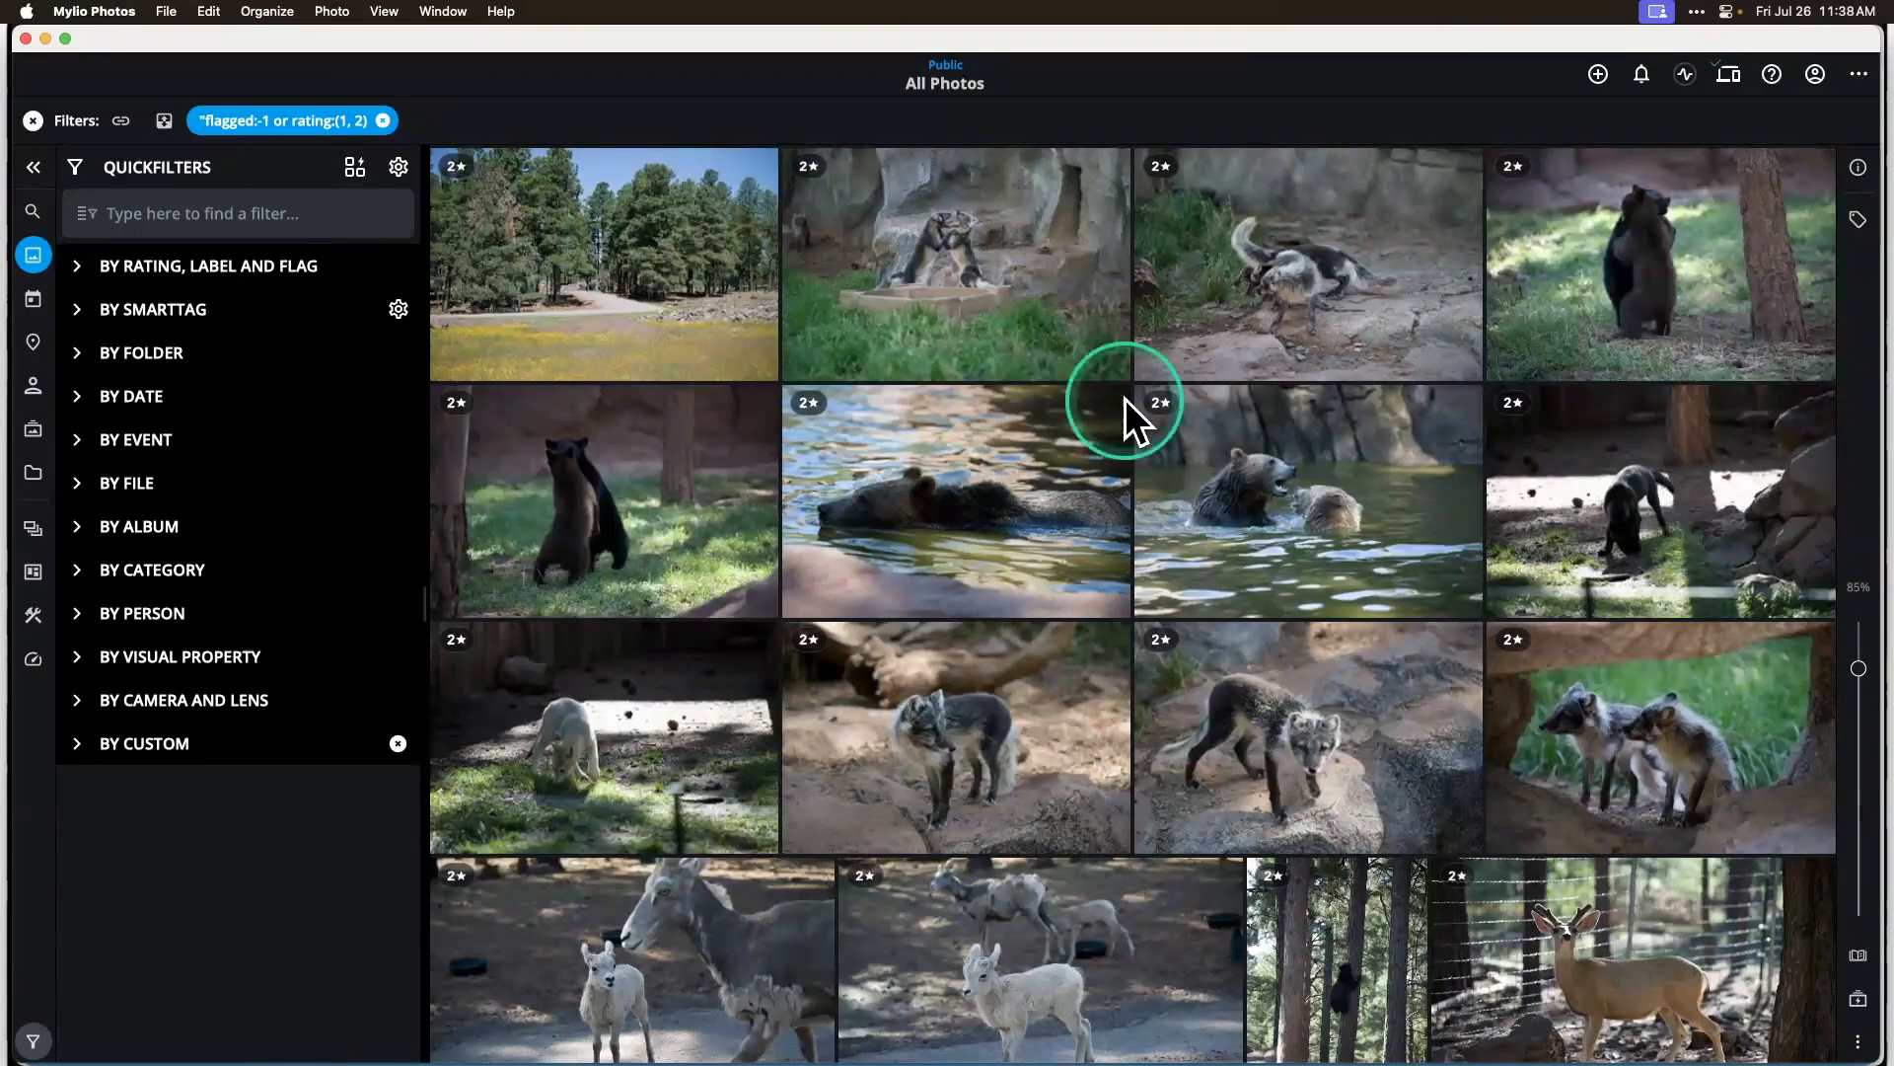
# Apply the Screenshot Cleanup QuickCollection and remove the Apple Photos filter, keeping only the Screenshots filter.
pyautogui.click(358, 160)
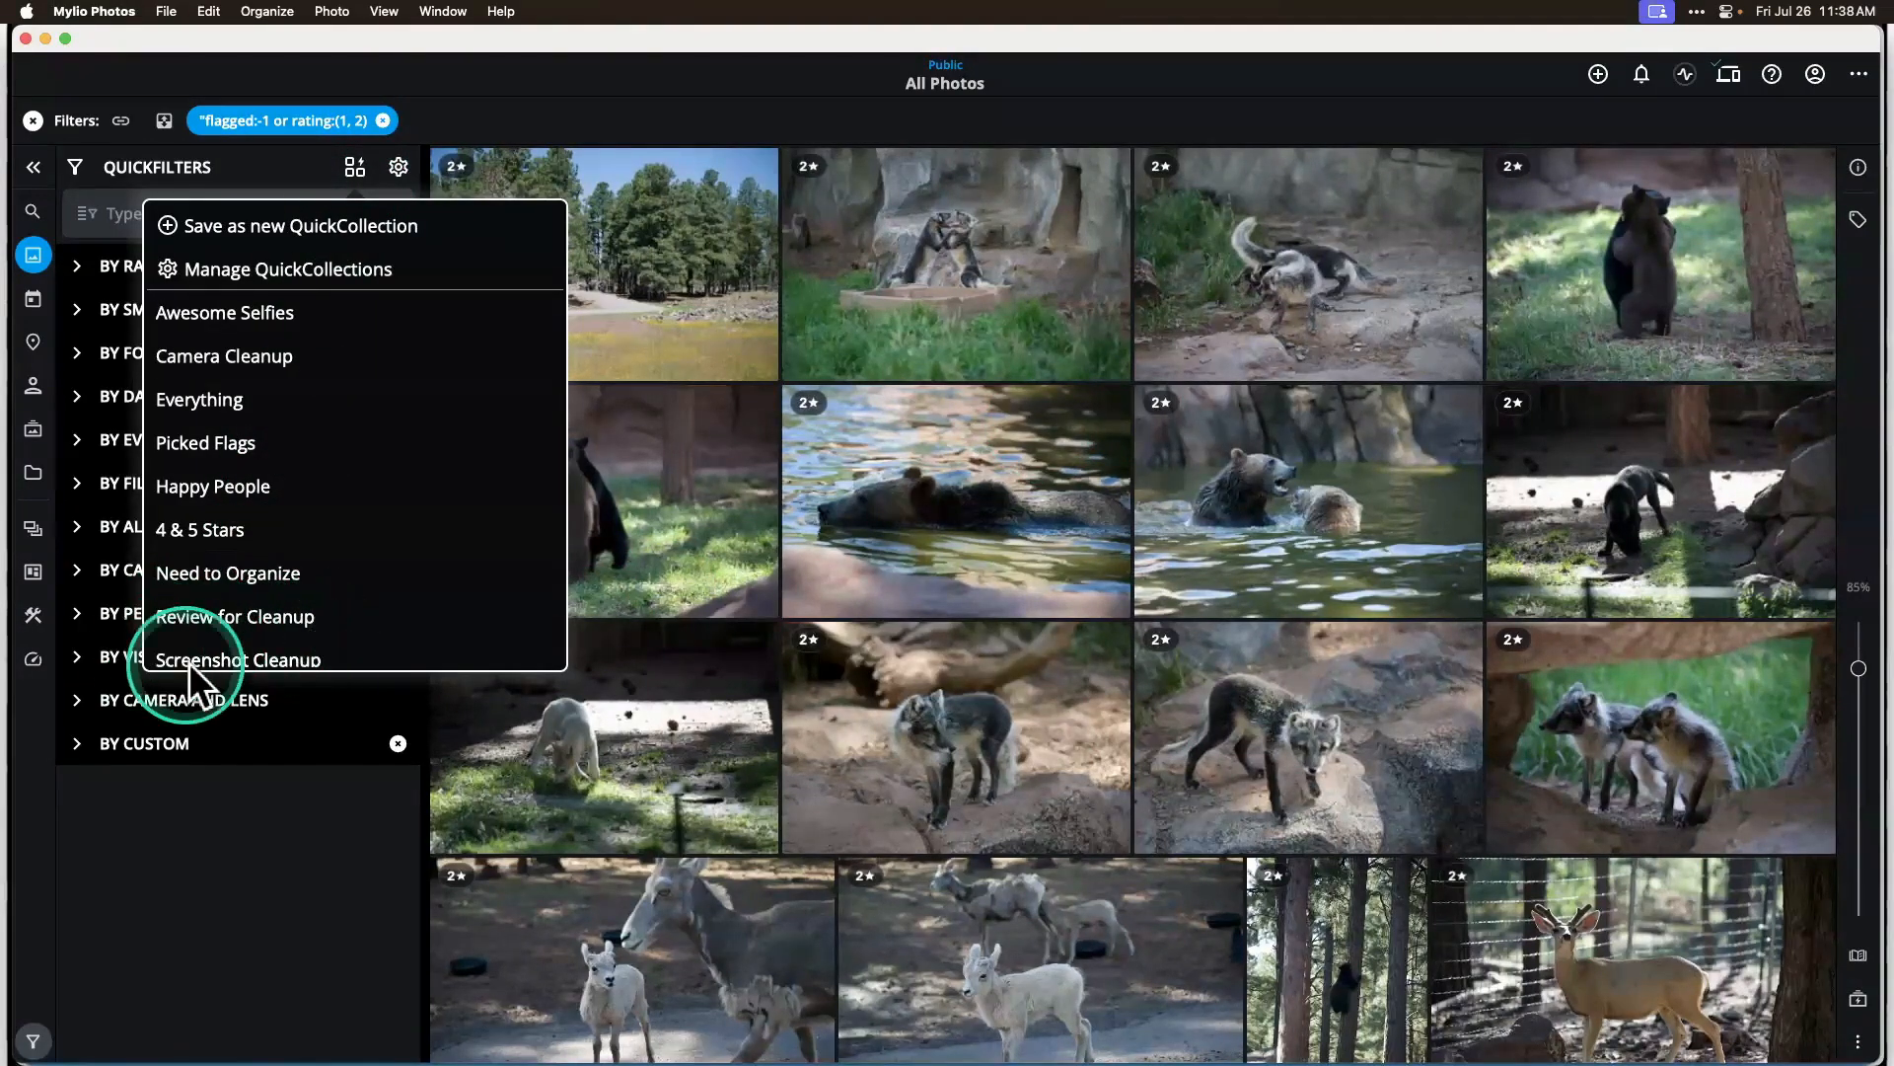
pyautogui.click(270, 659)
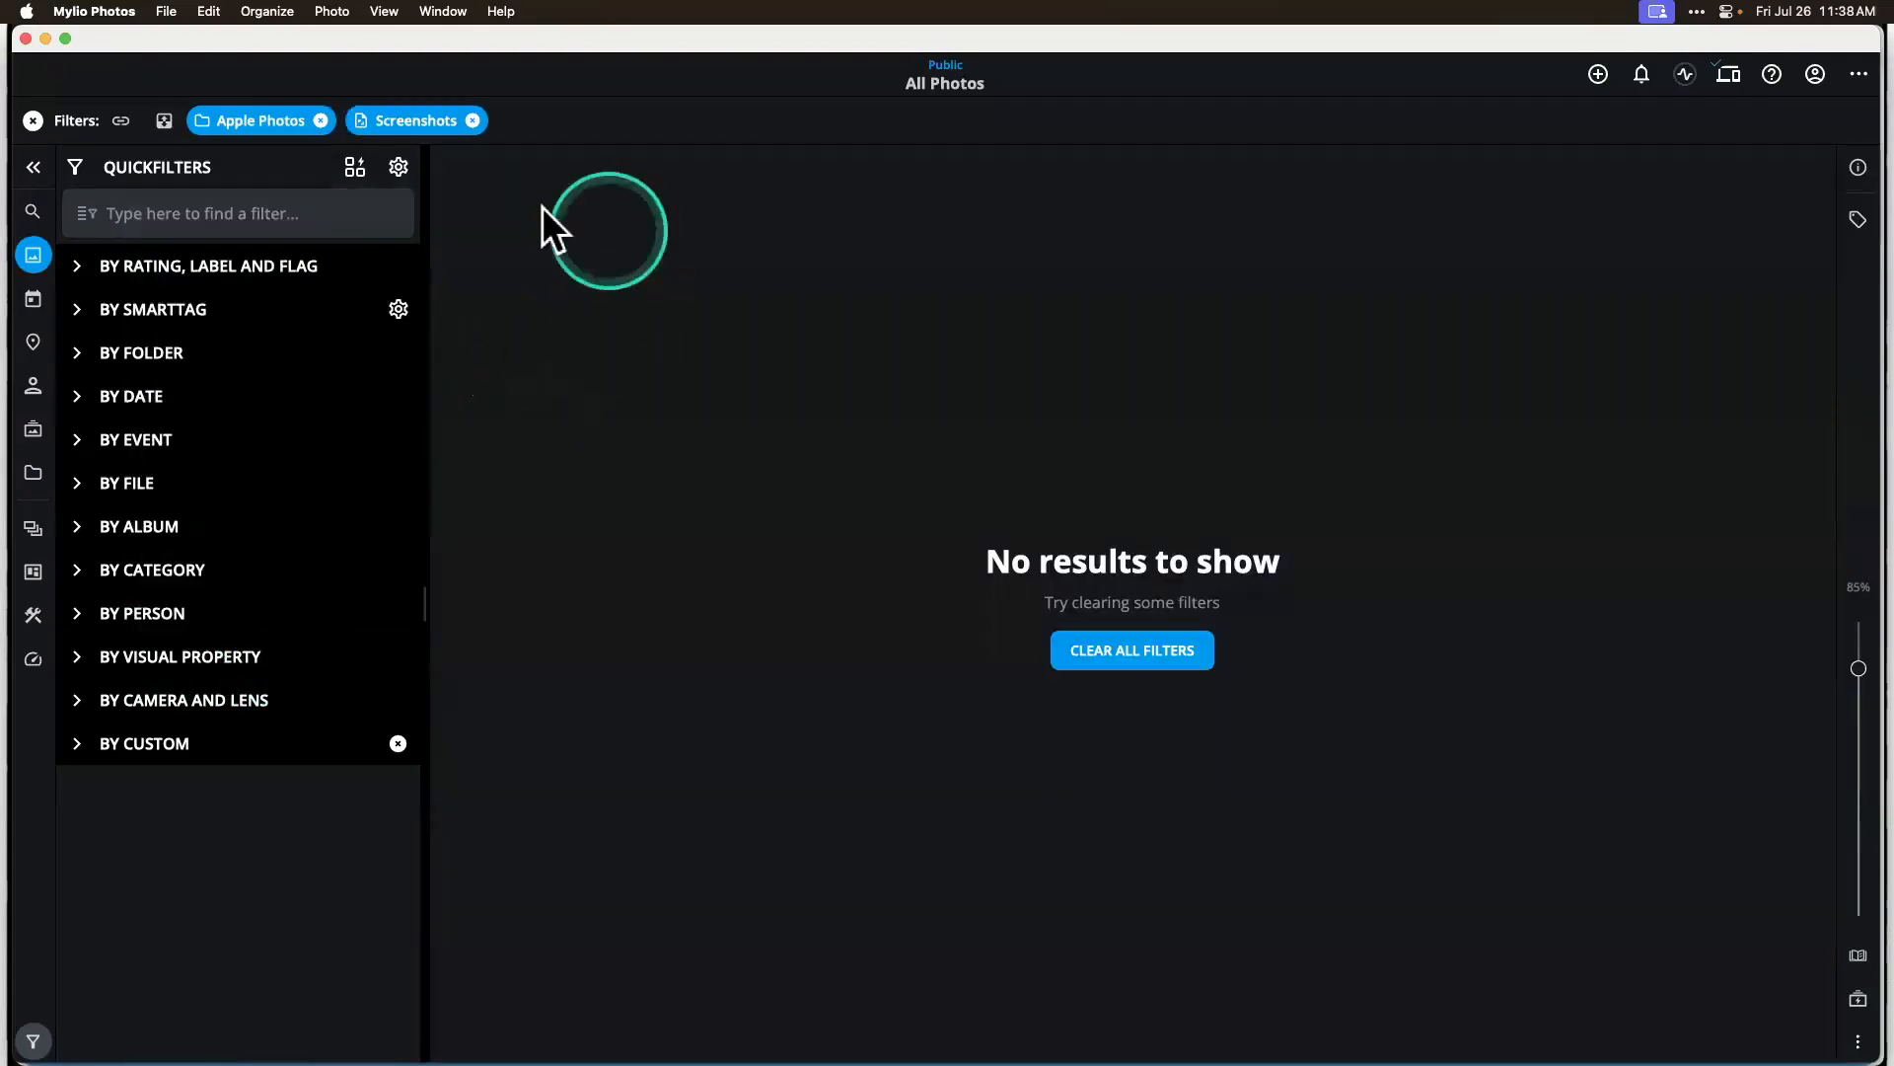
pyautogui.click(318, 121)
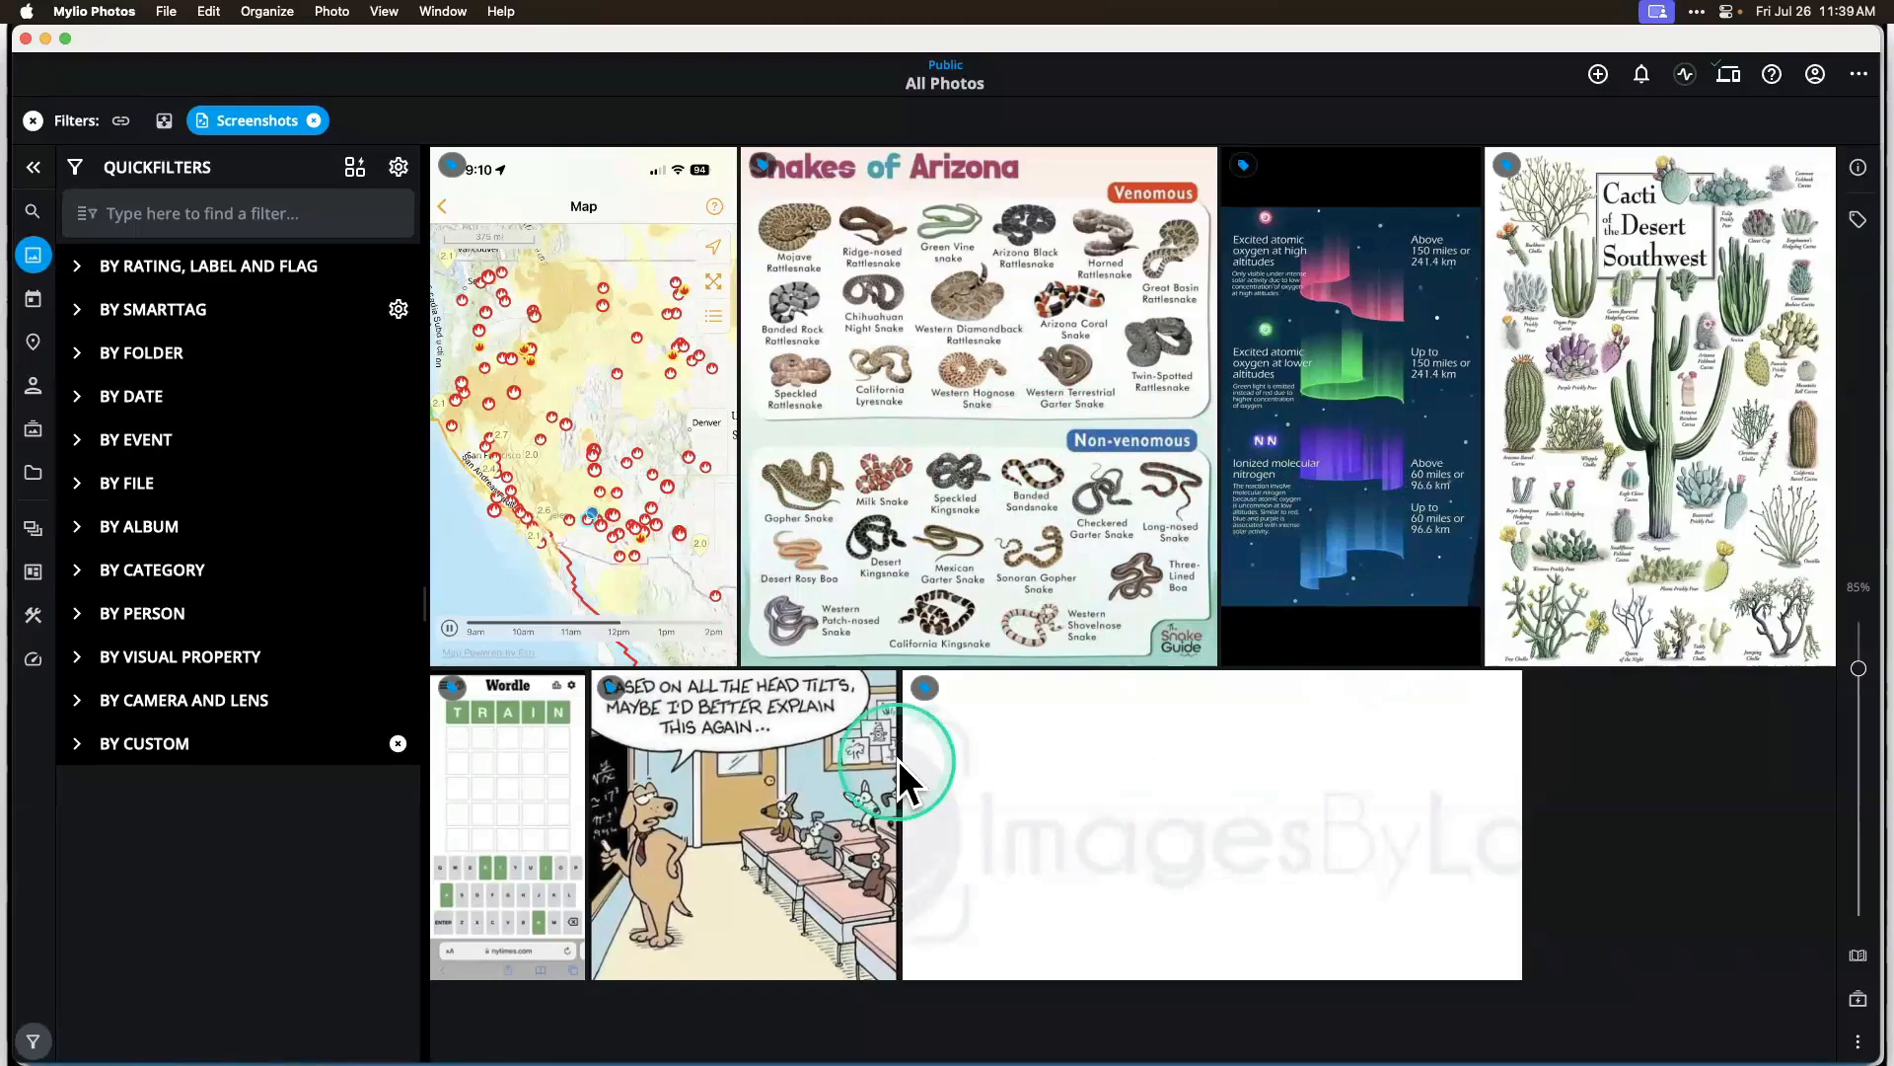
pyautogui.click(349, 168)
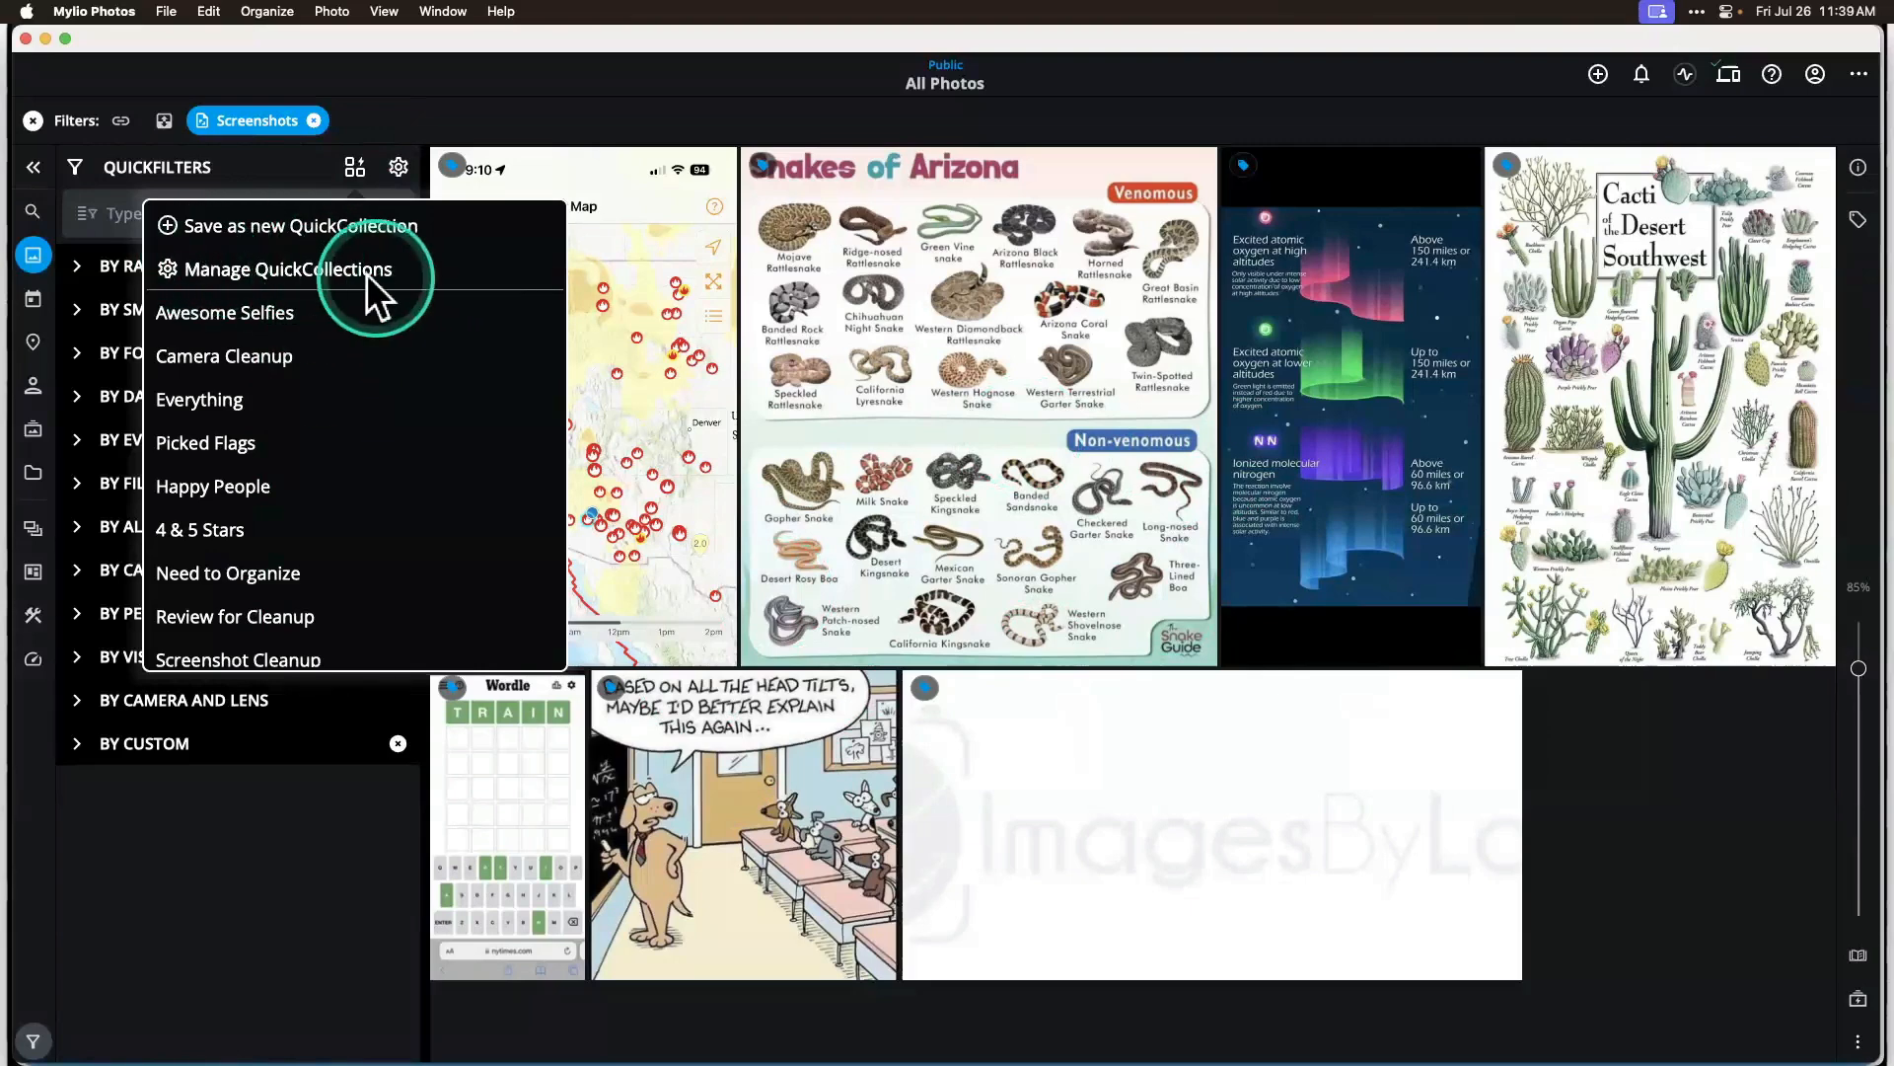
# Switch to Keynote to view the Using QuickReview slide and return to Mylio Photos.
pyautogui.click(308, 1031)
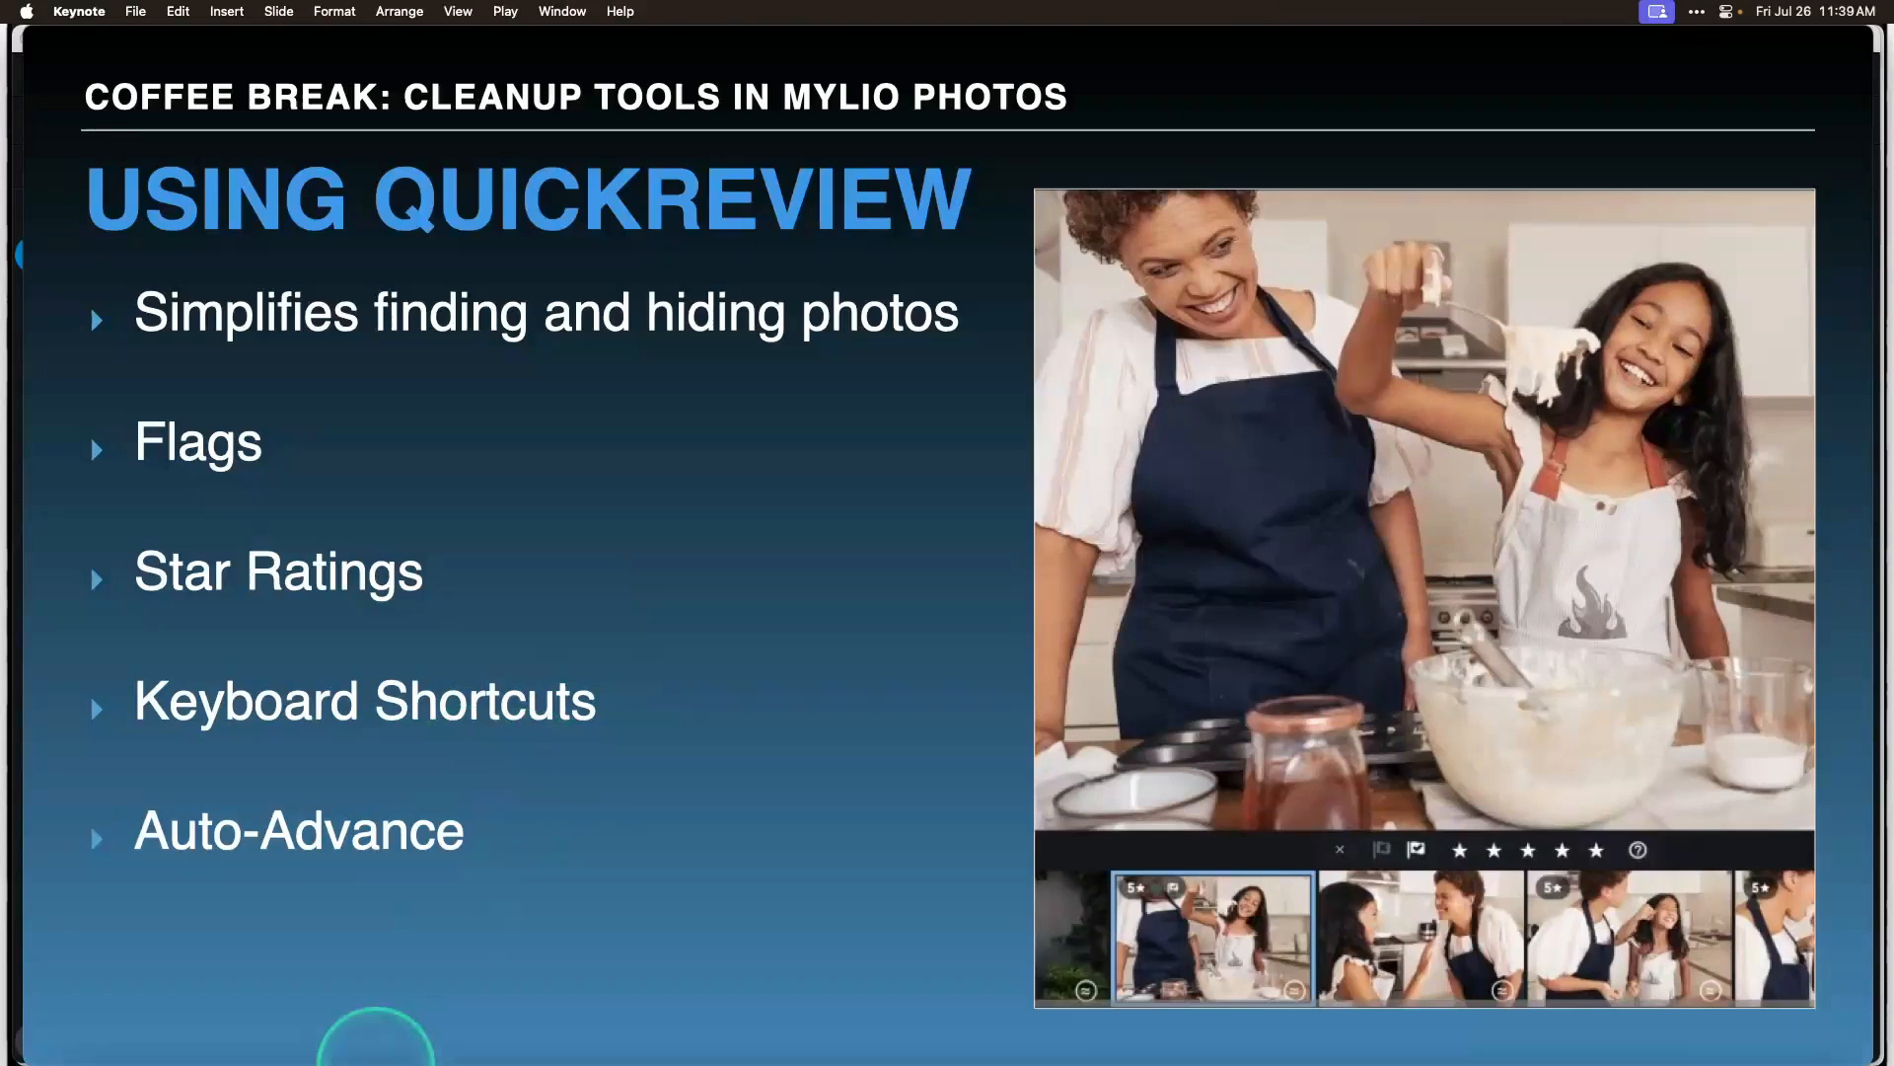
pyautogui.click(257, 1031)
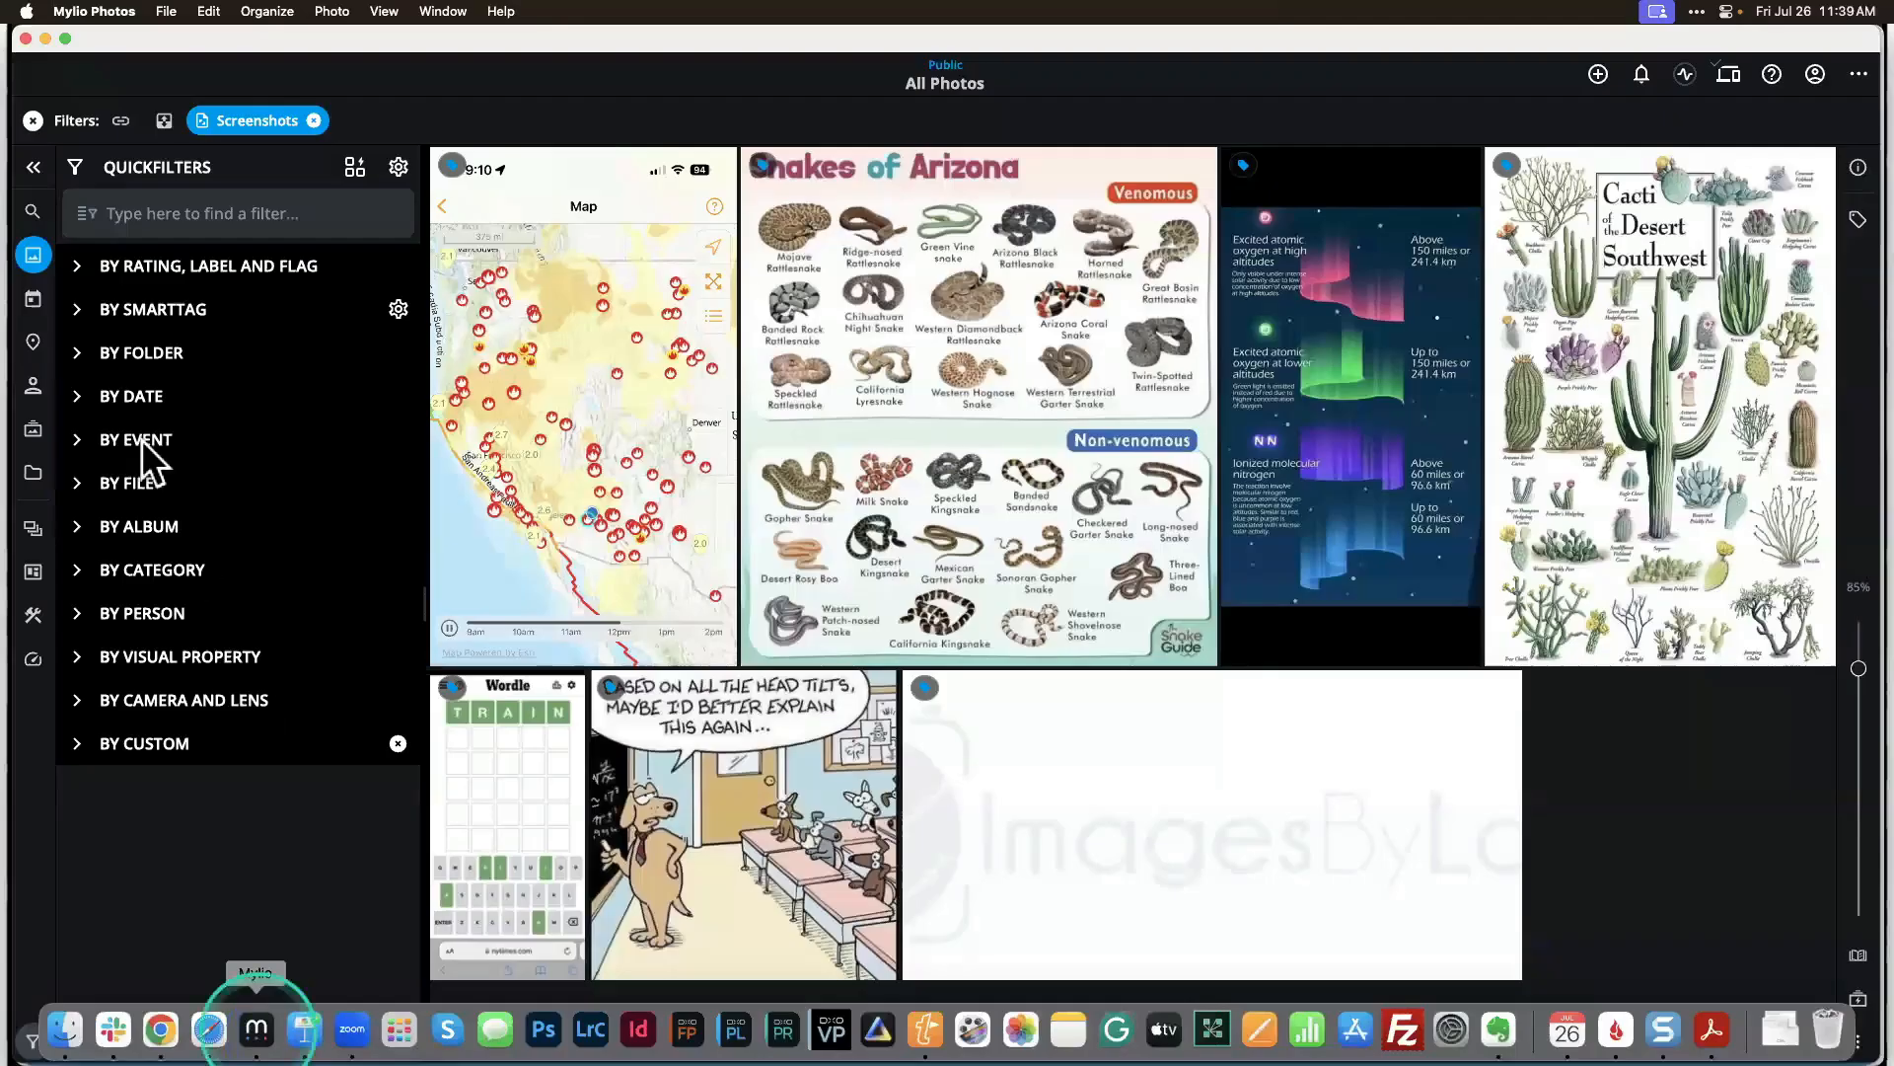
# Hide the QuickFilters and open the Bearizona_Baby Animals_240720 folder to view its photos.
pyautogui.click(35, 165)
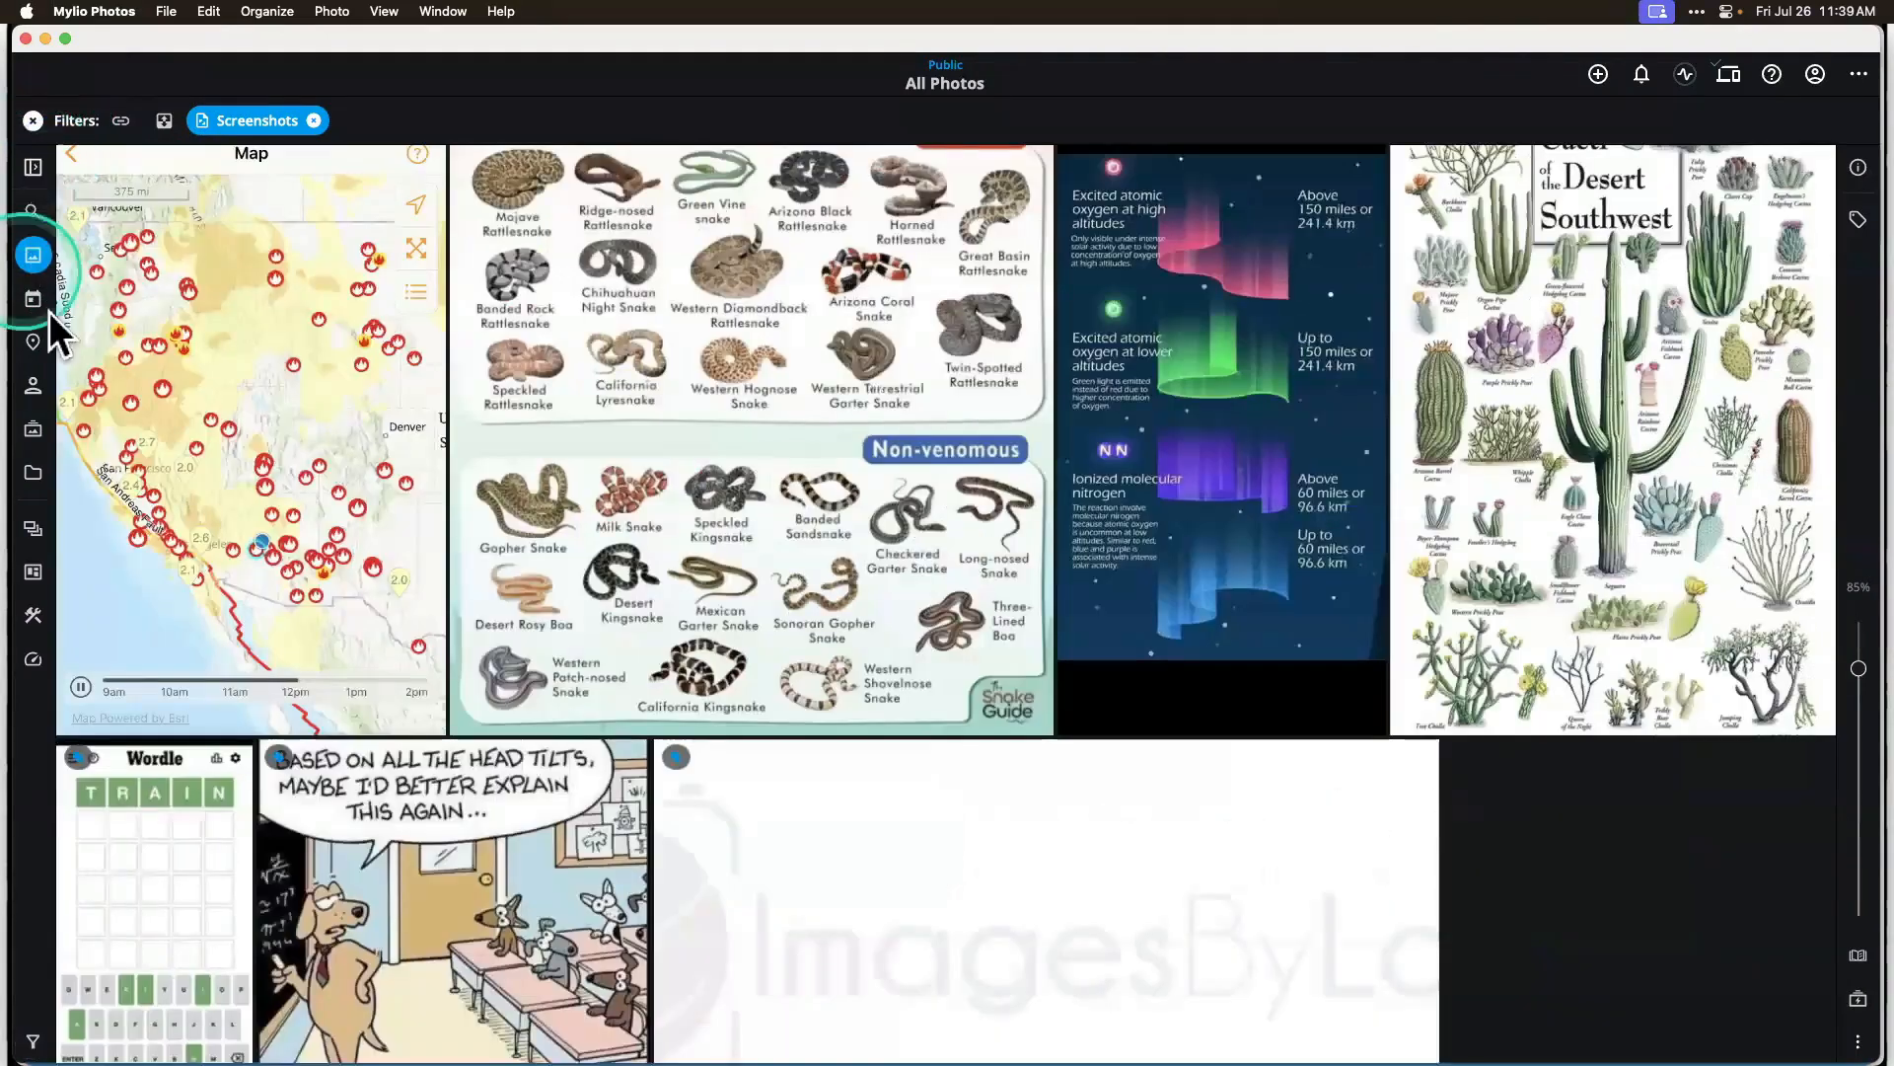
pyautogui.click(33, 468)
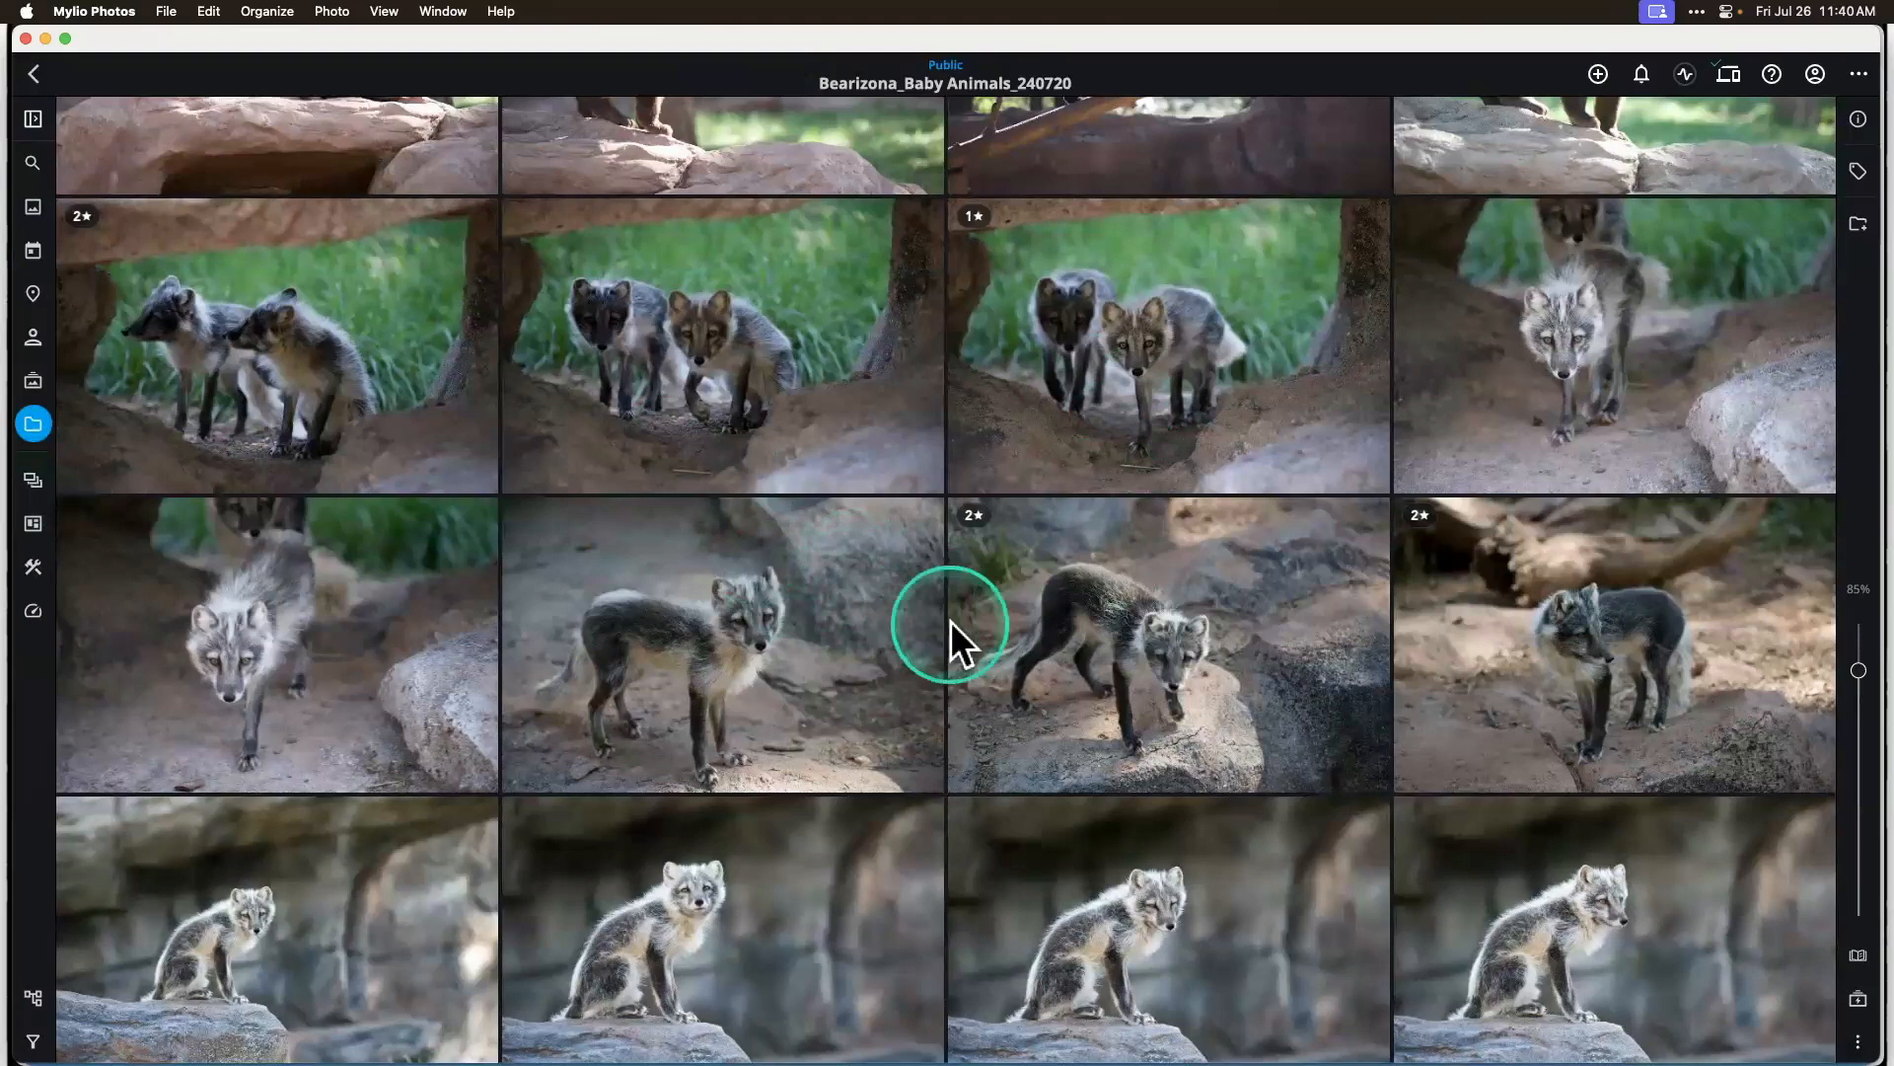
pyautogui.scroll(-2, 950, 620)
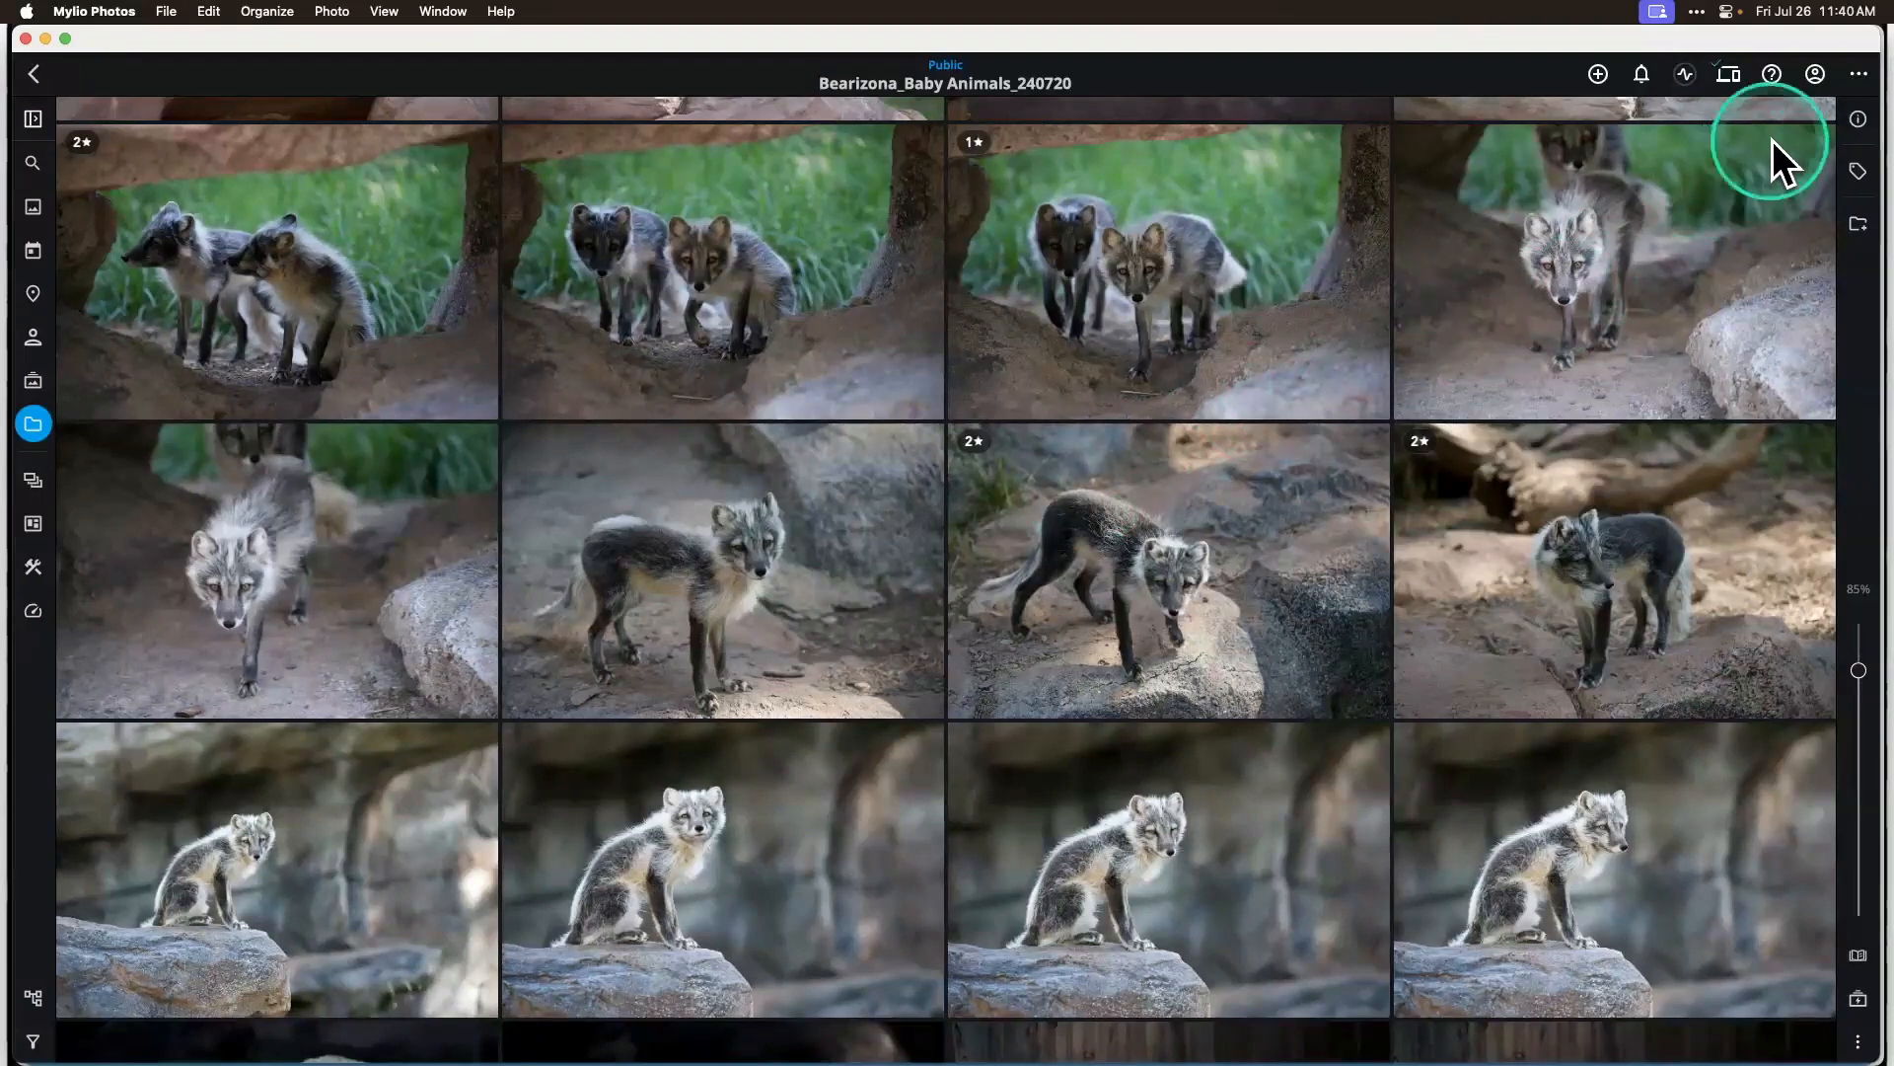
# Start QuickReview for the folder's photos and look through the filmstrip to the fox photos.
pyautogui.click(1857, 75)
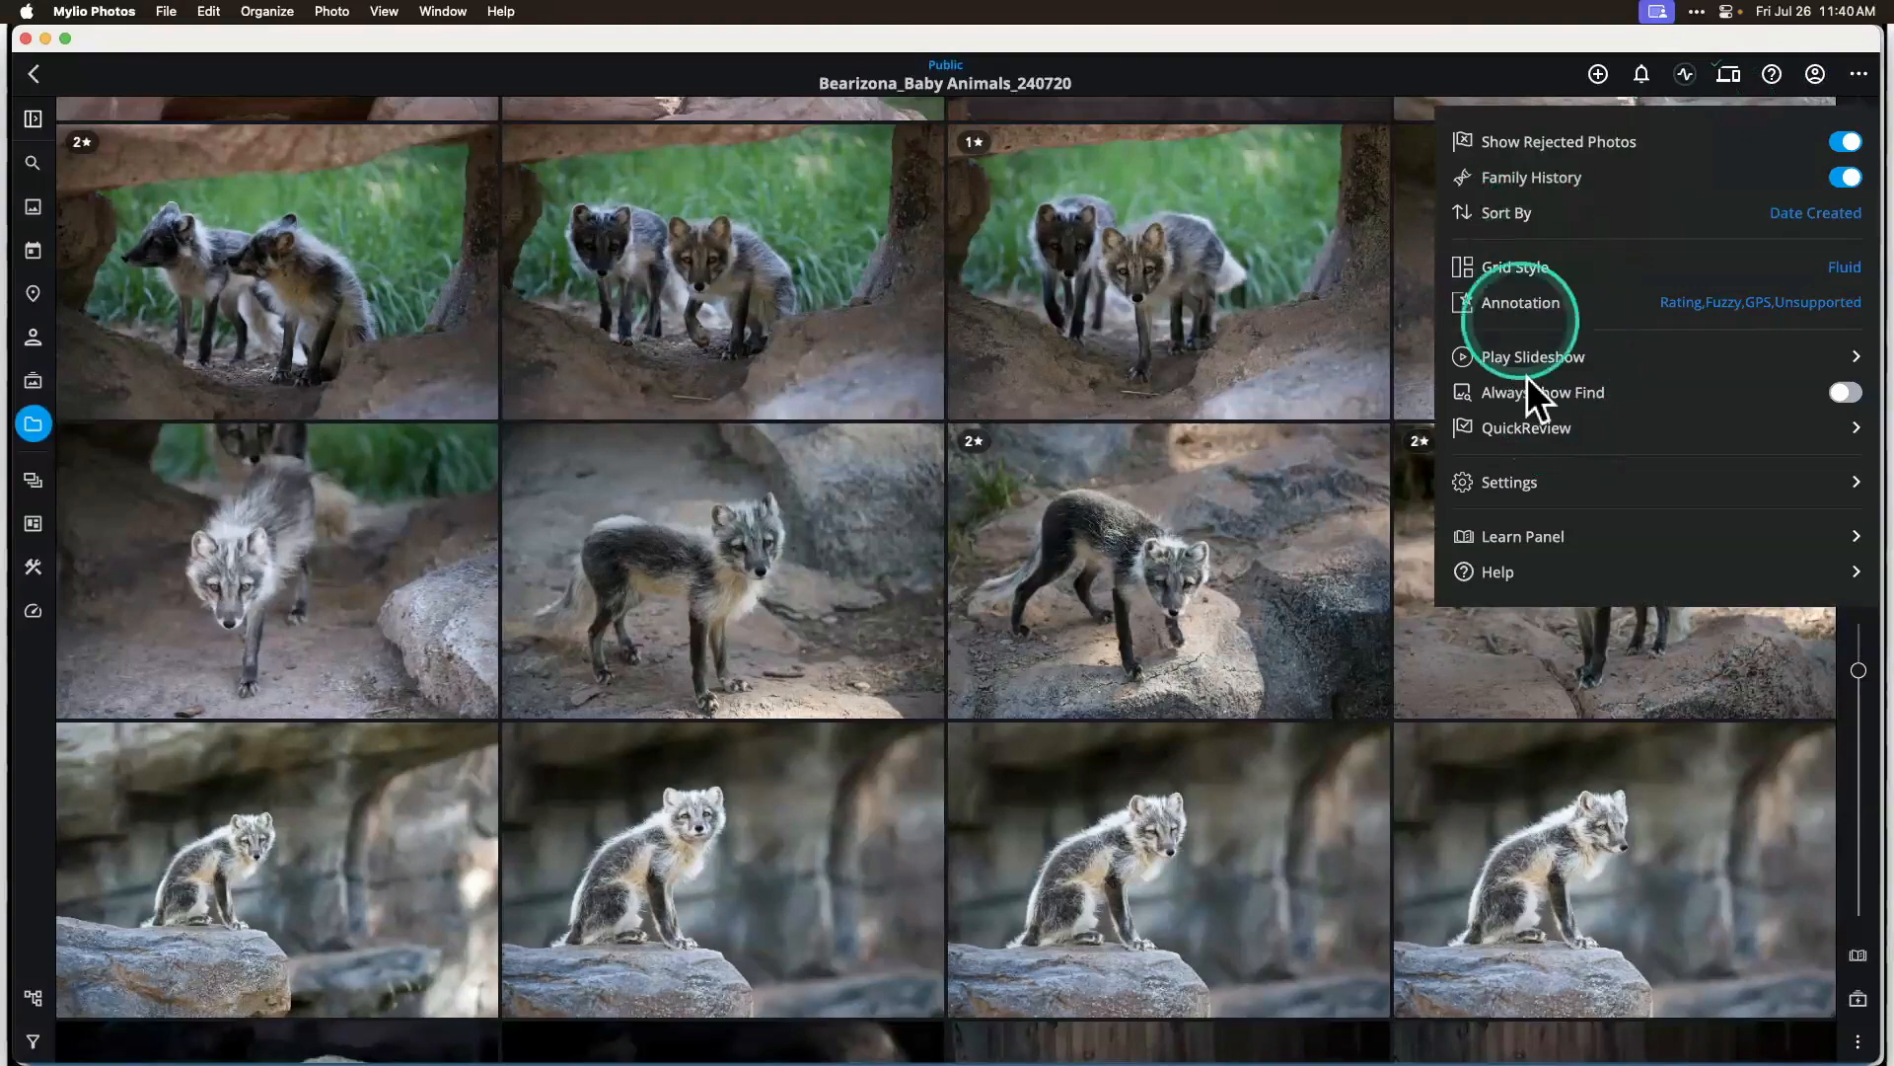
pyautogui.click(1518, 429)
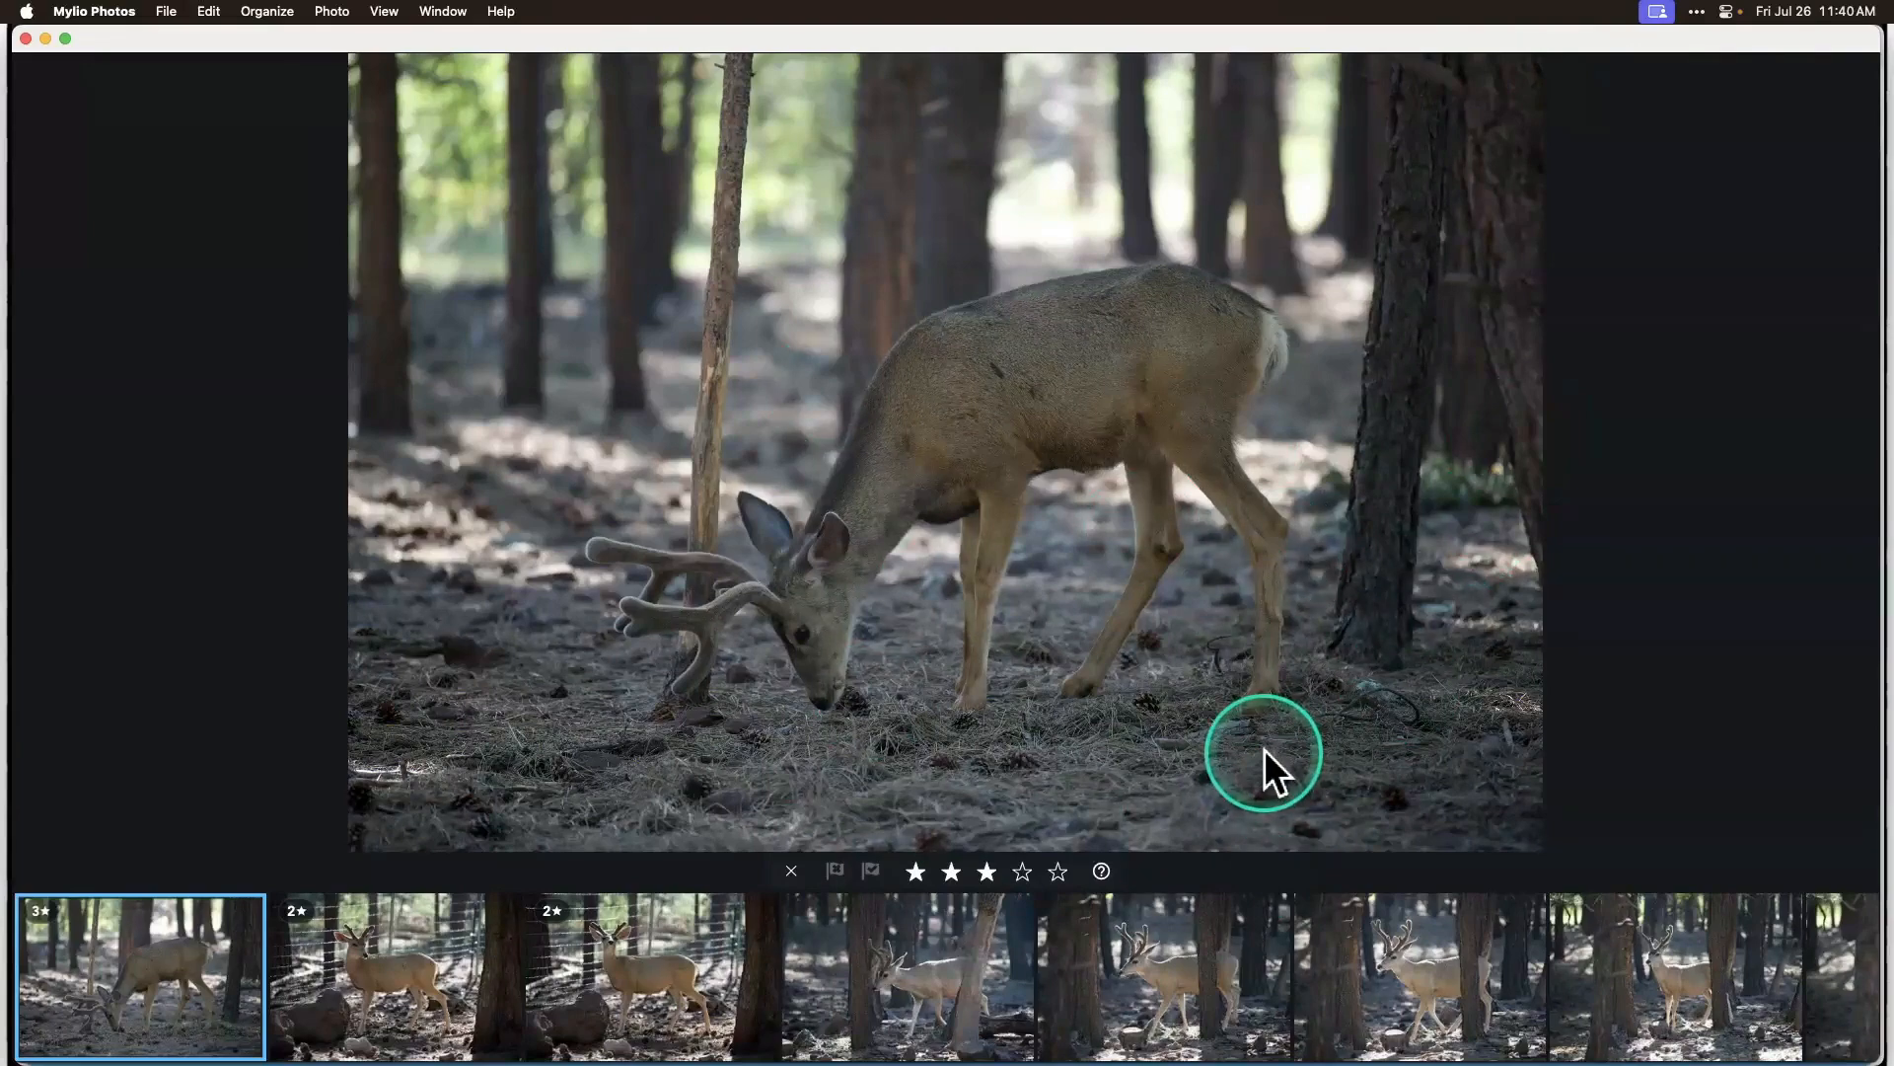
pyautogui.hscroll(10, 1518, 974)
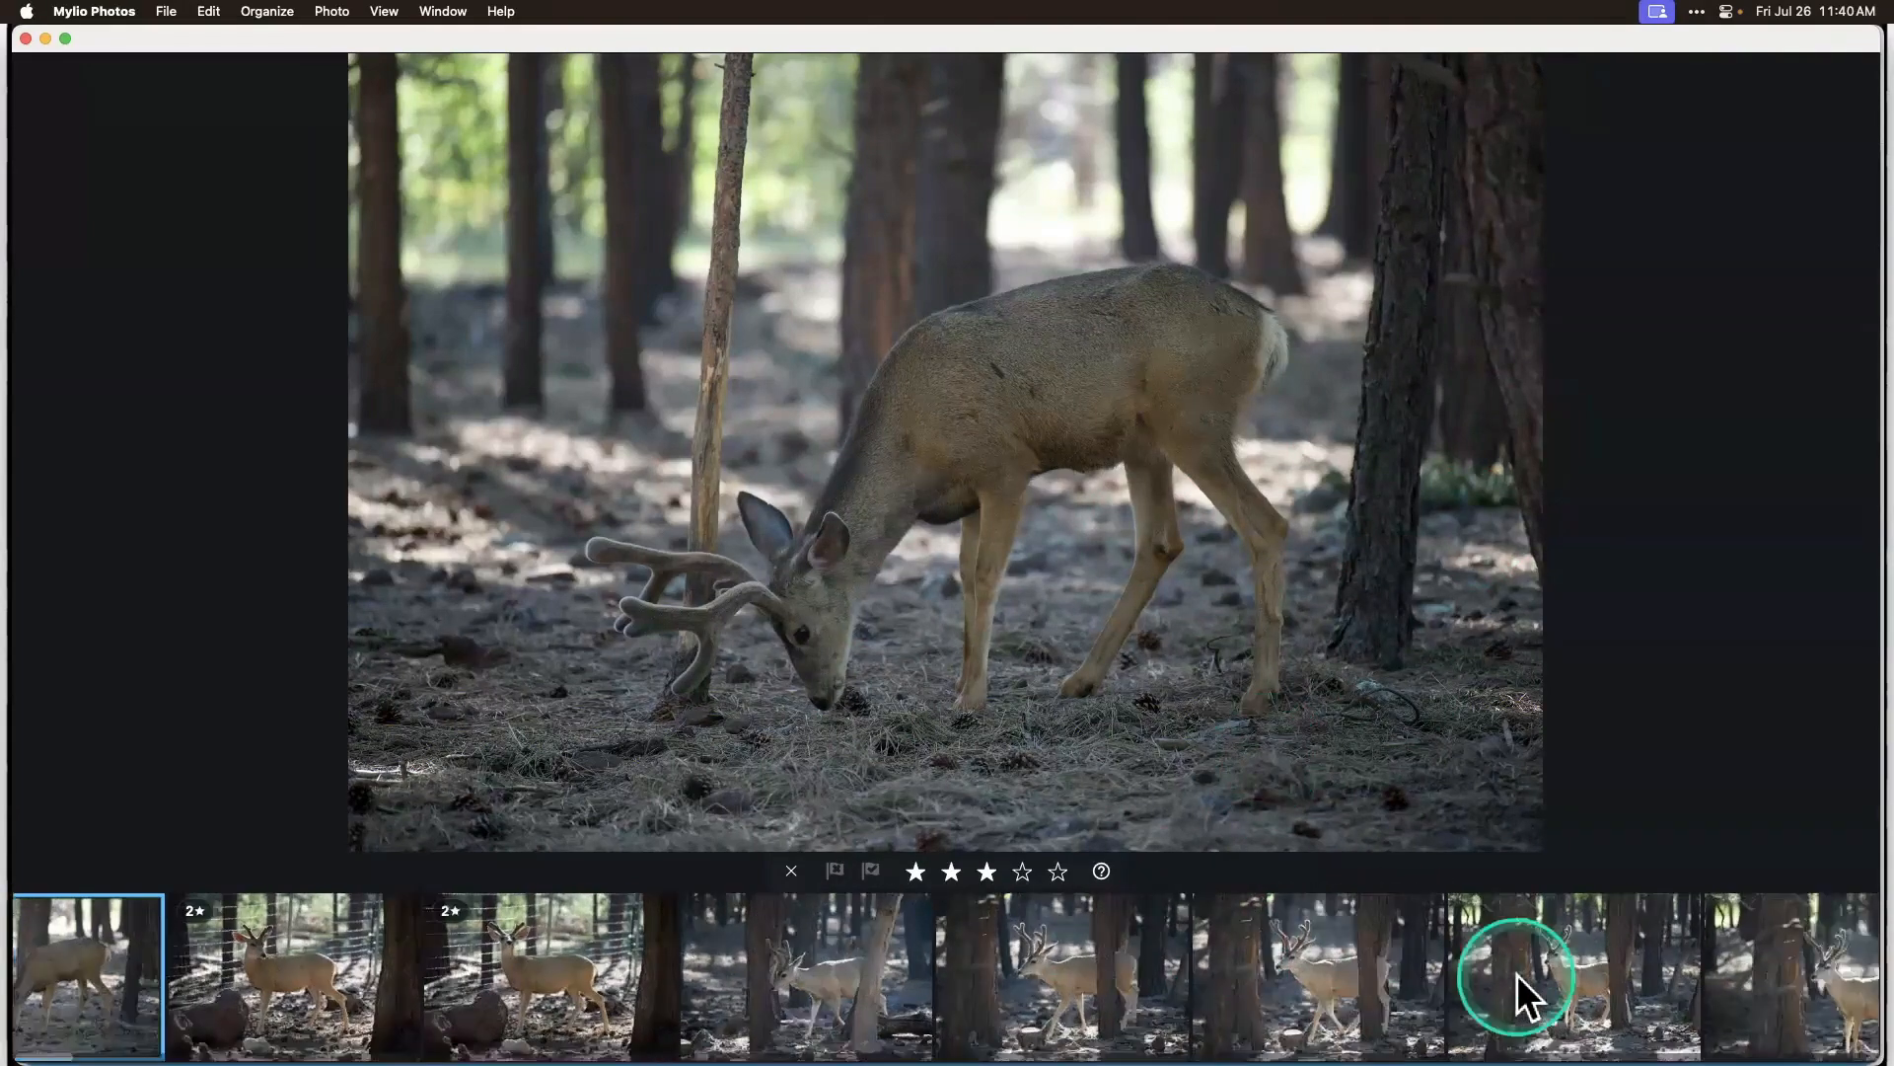
pyautogui.hscroll(15, 1513, 973)
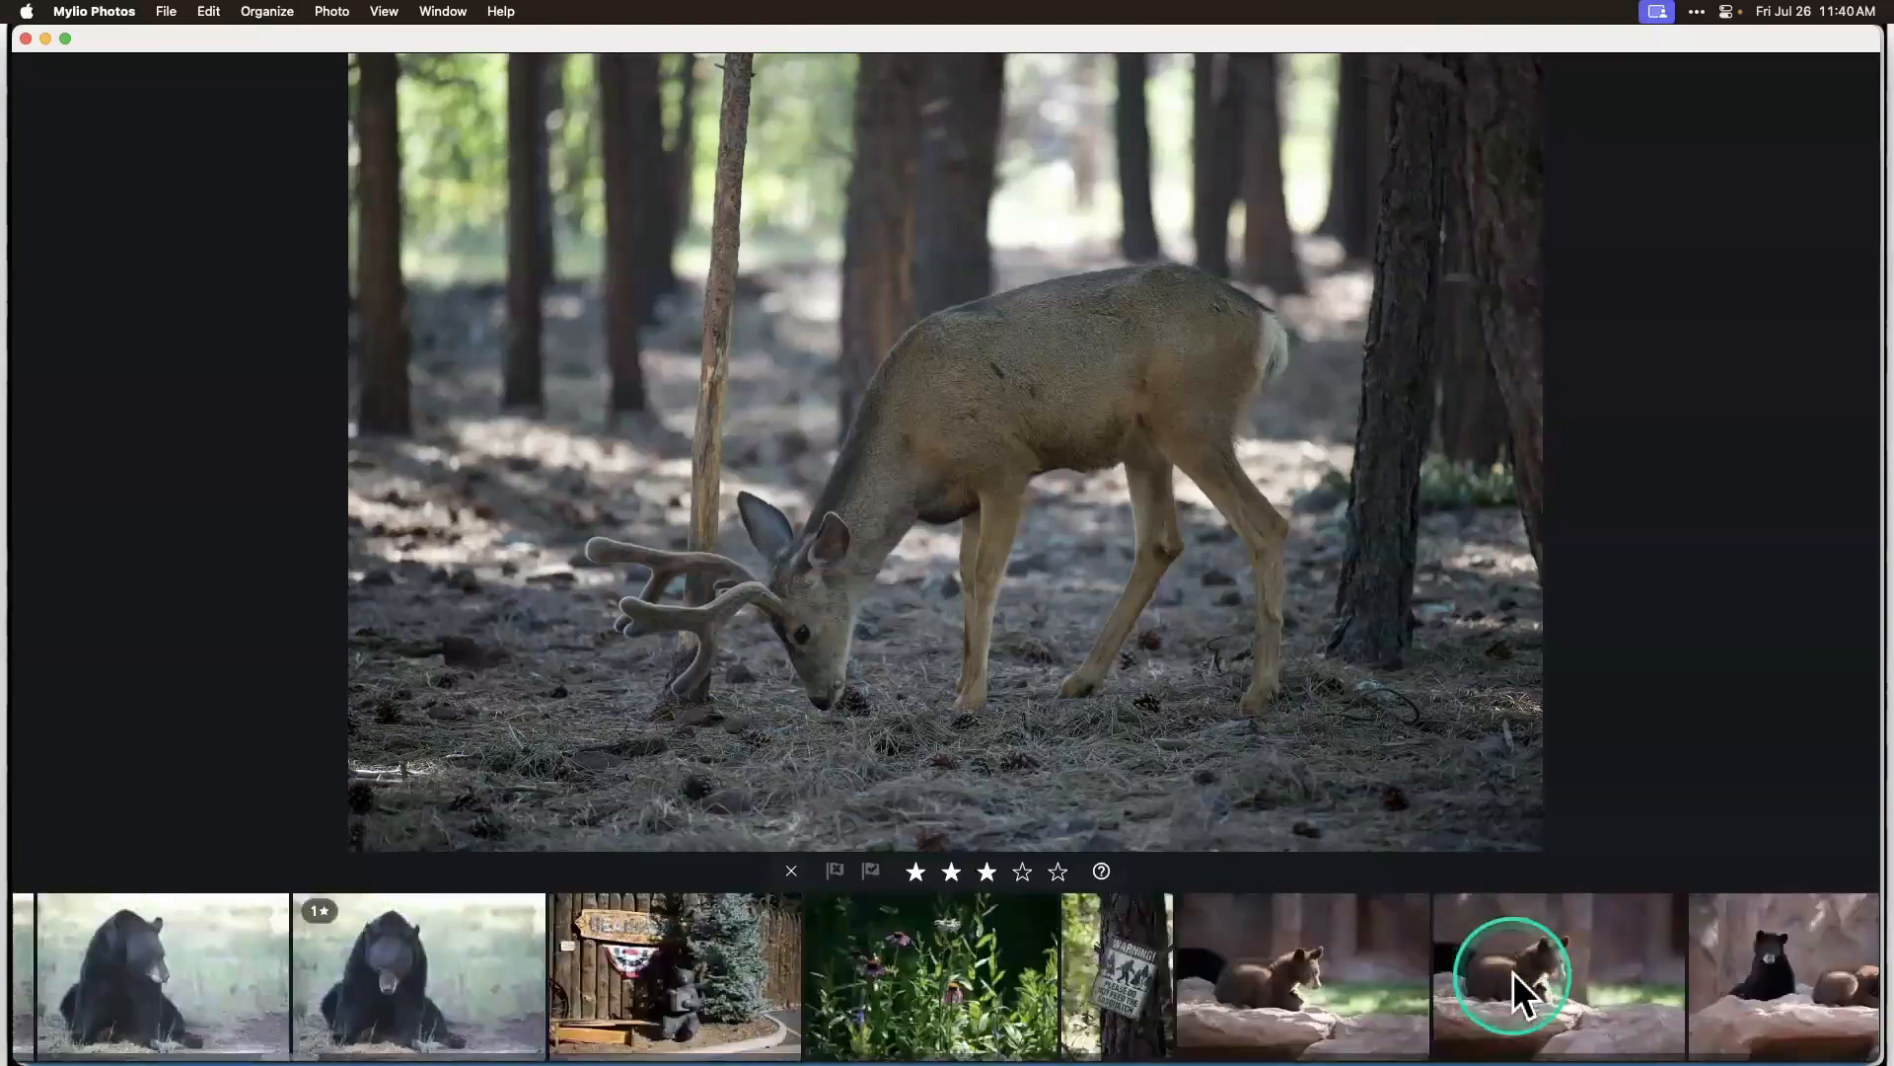
pyautogui.hscroll(-10, 1513, 973)
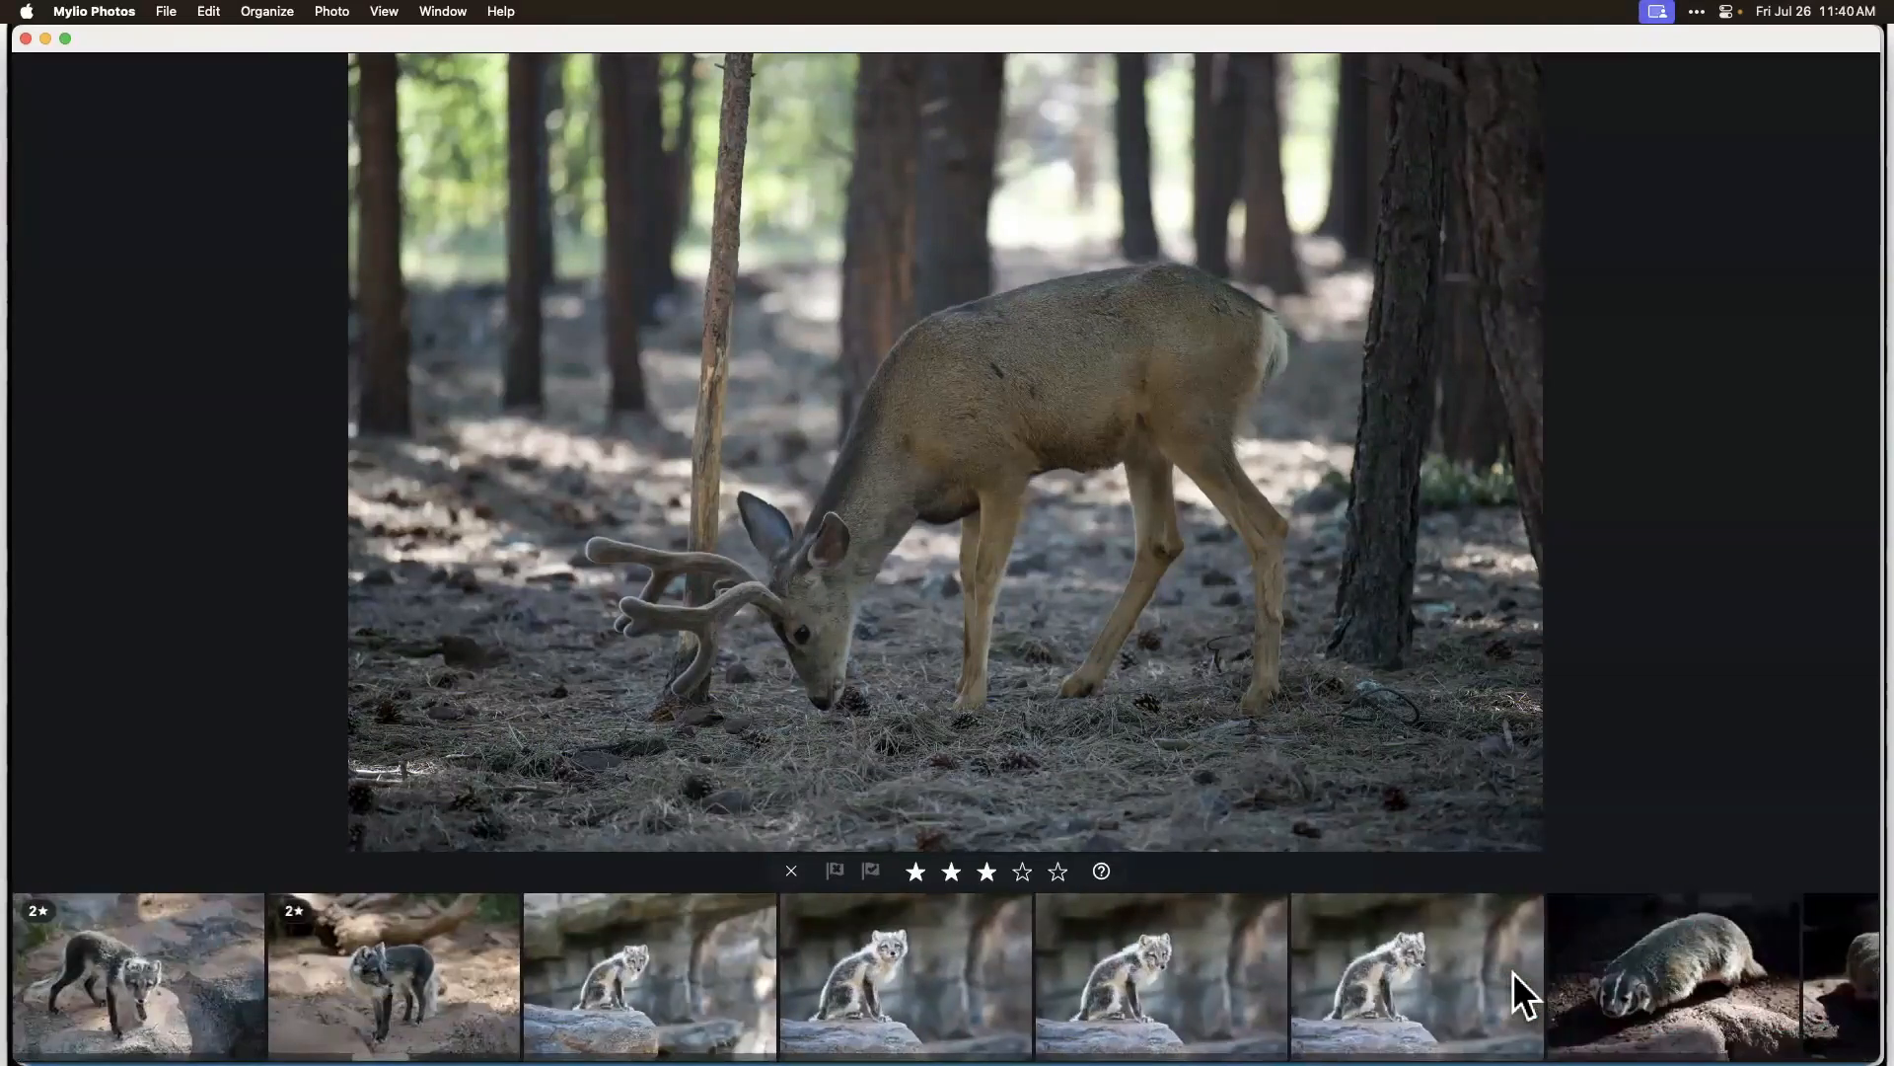
pyautogui.hscroll(-10, 1513, 973)
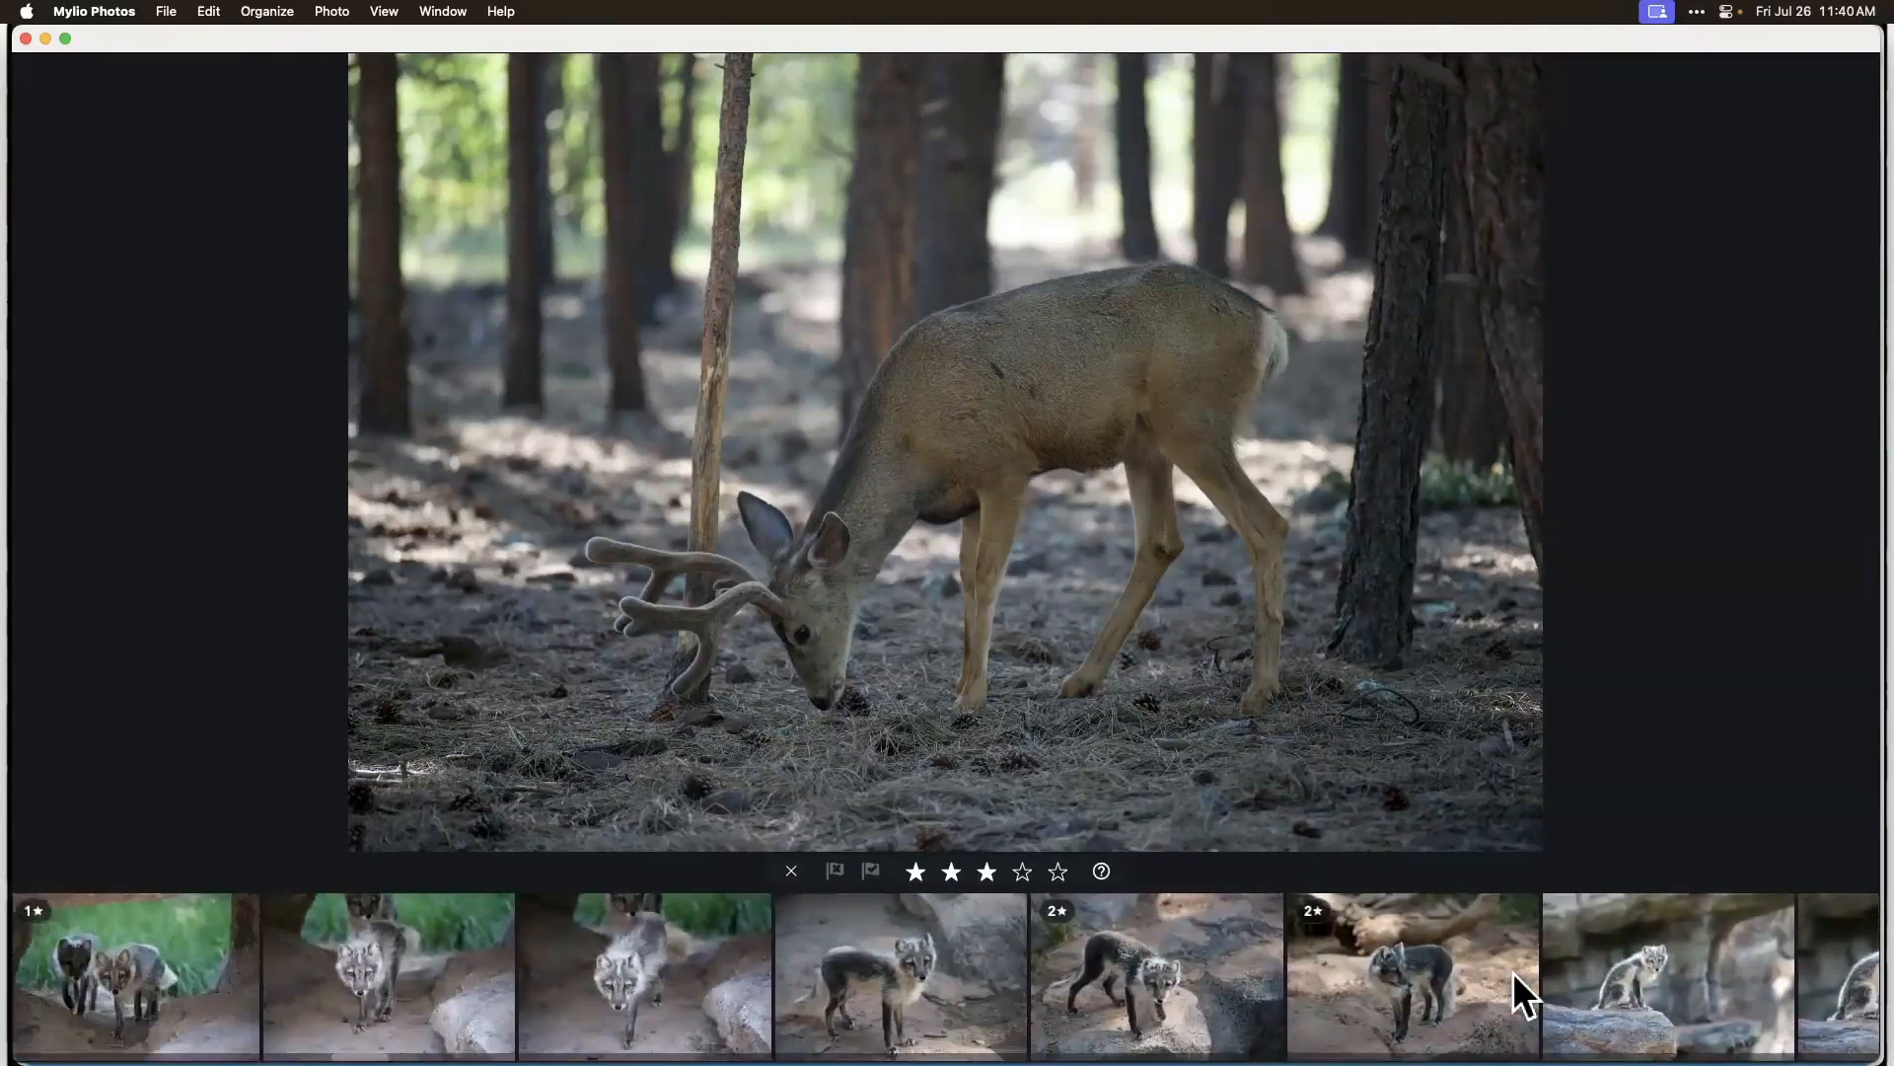
pyautogui.hscroll(-2, 1512, 972)
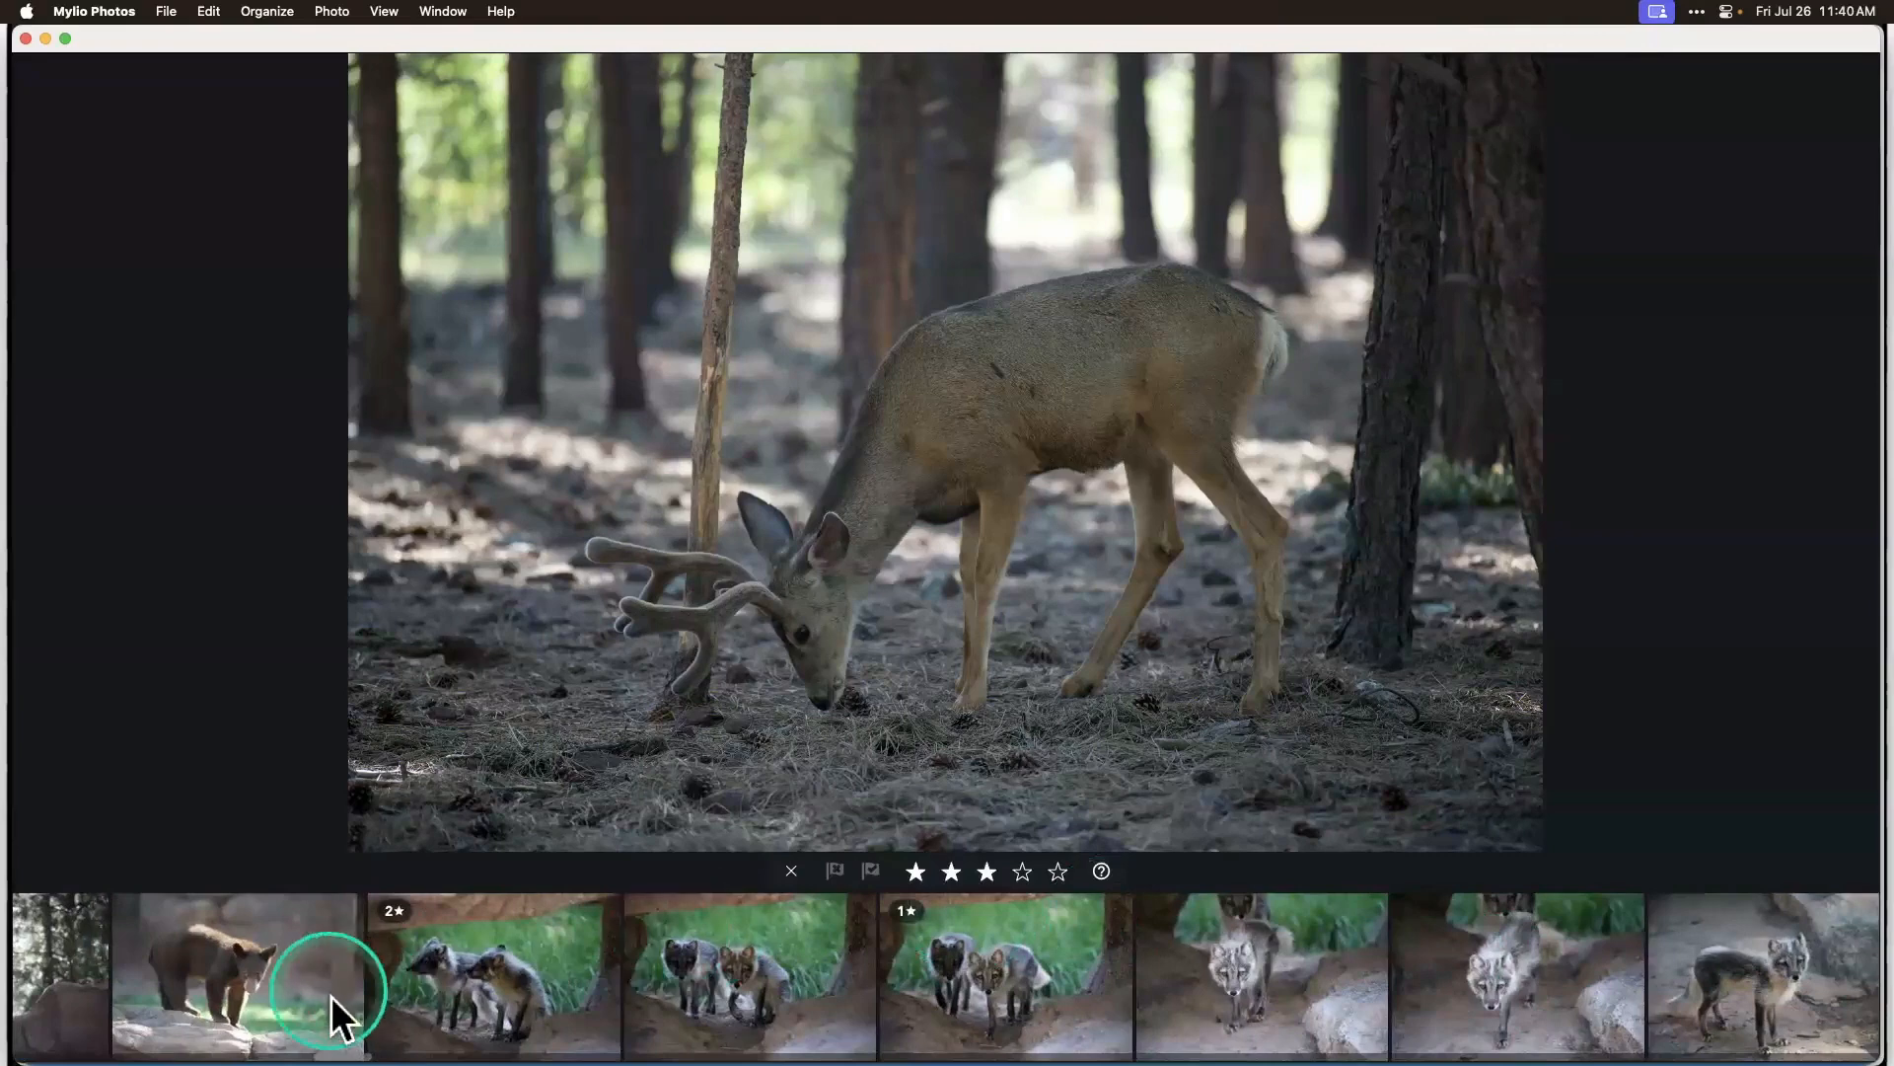
# Rate the first photo of the two foxes one star, and change its rating back to two stars.
pyautogui.click(429, 984)
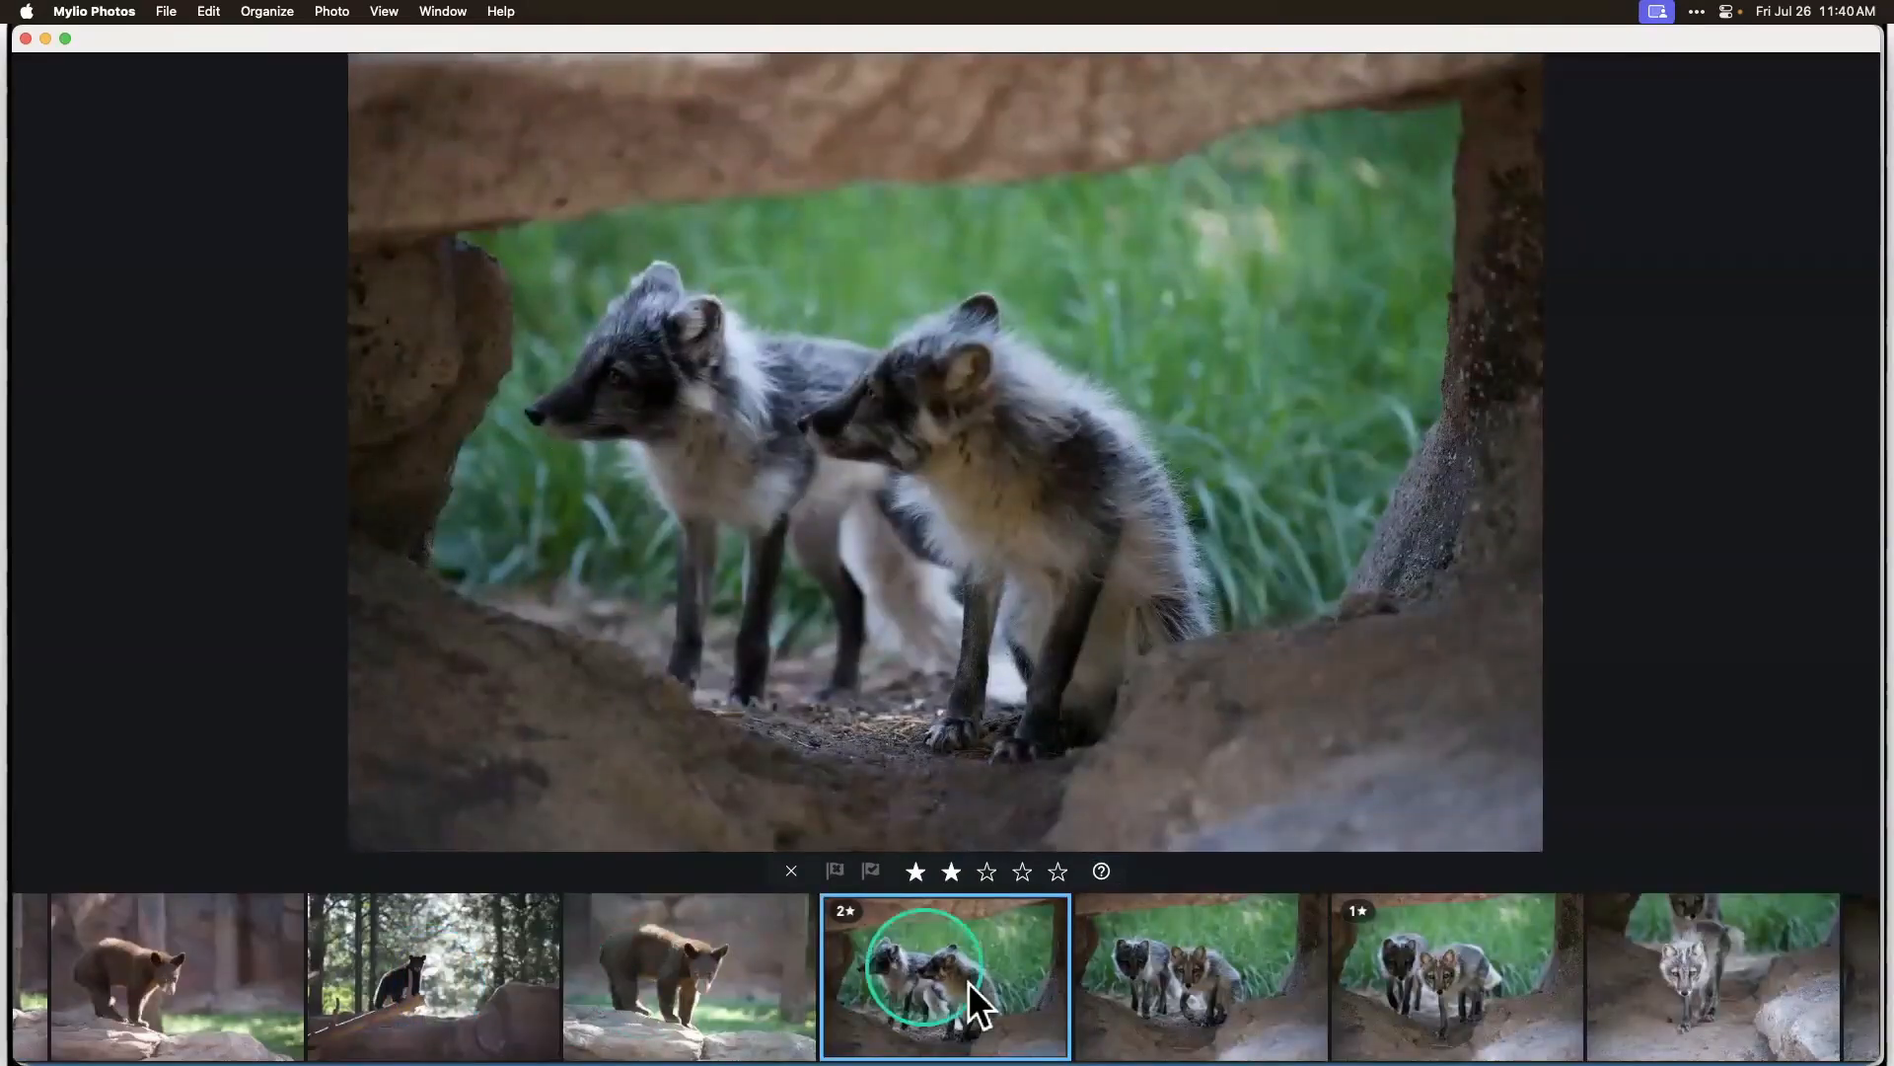
pyautogui.hscroll(3, 956, 973)
pyautogui.hscroll(5, 956, 973)
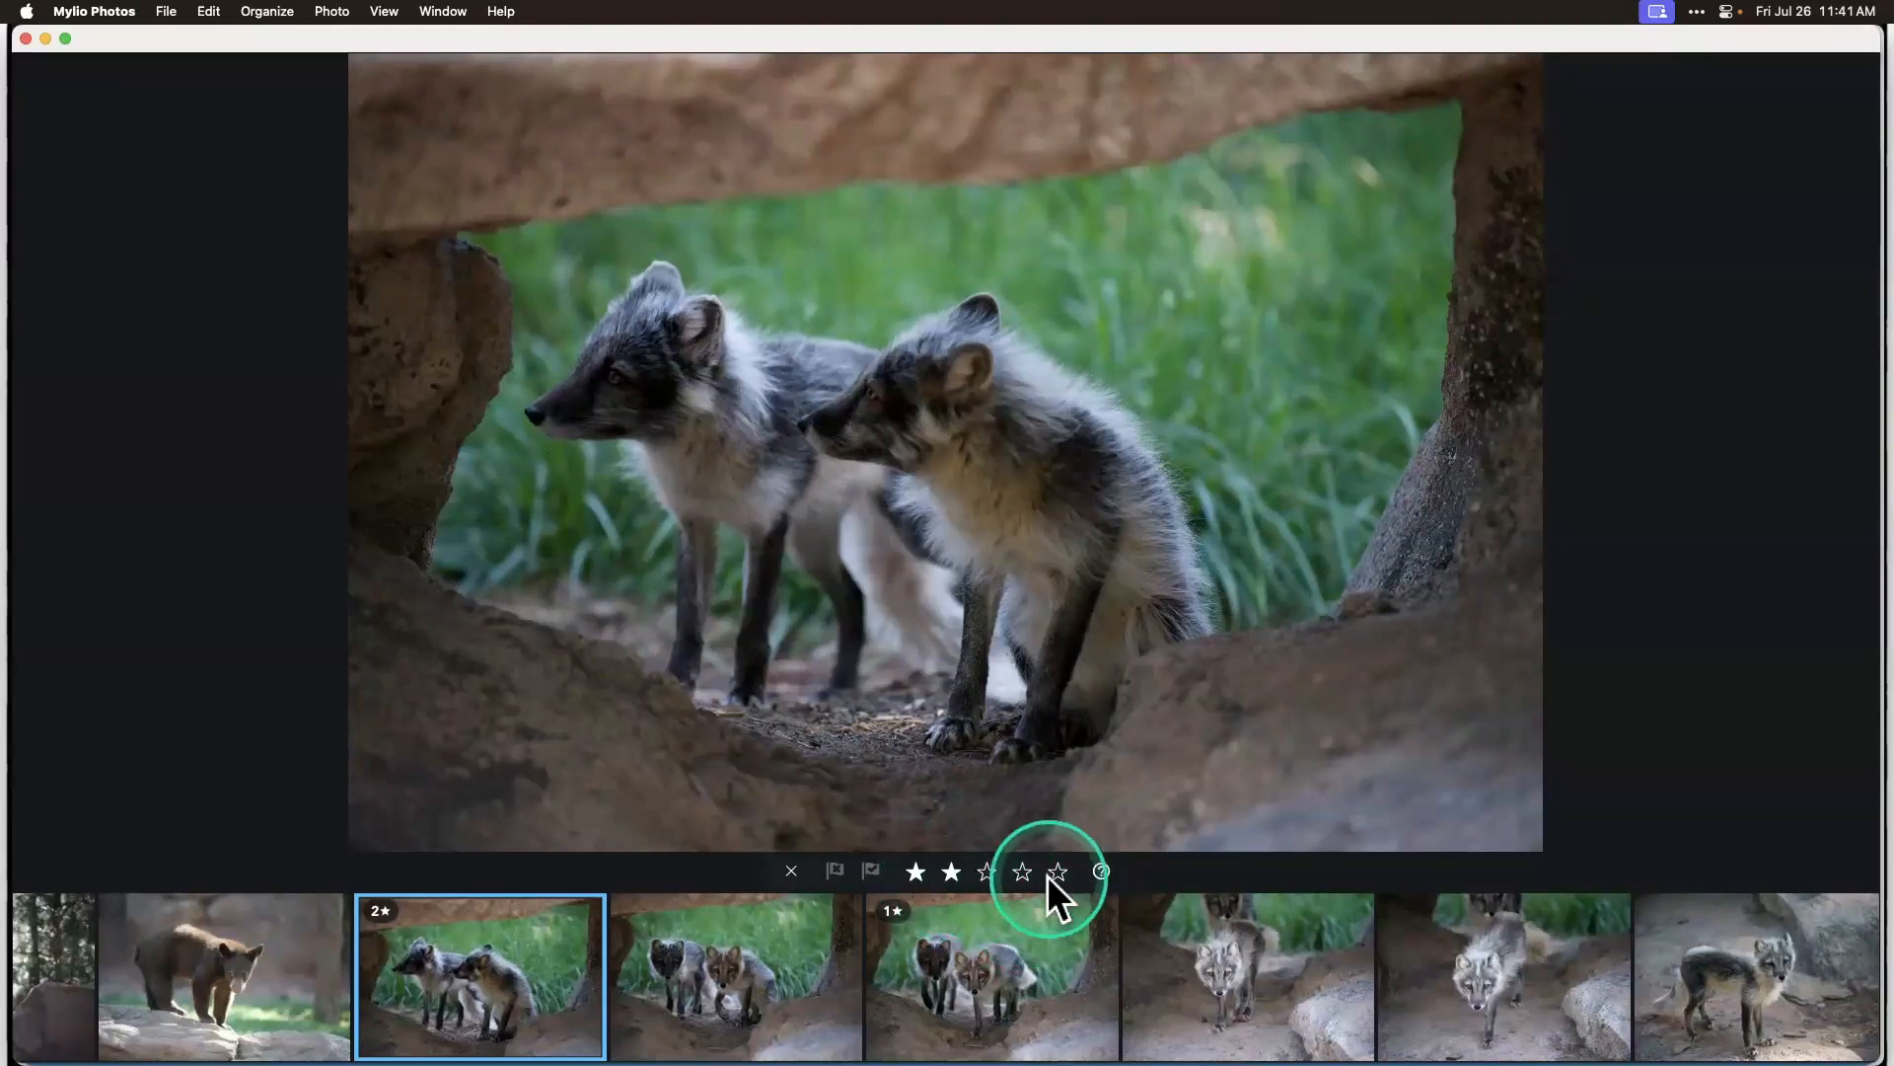
pyautogui.click(915, 872)
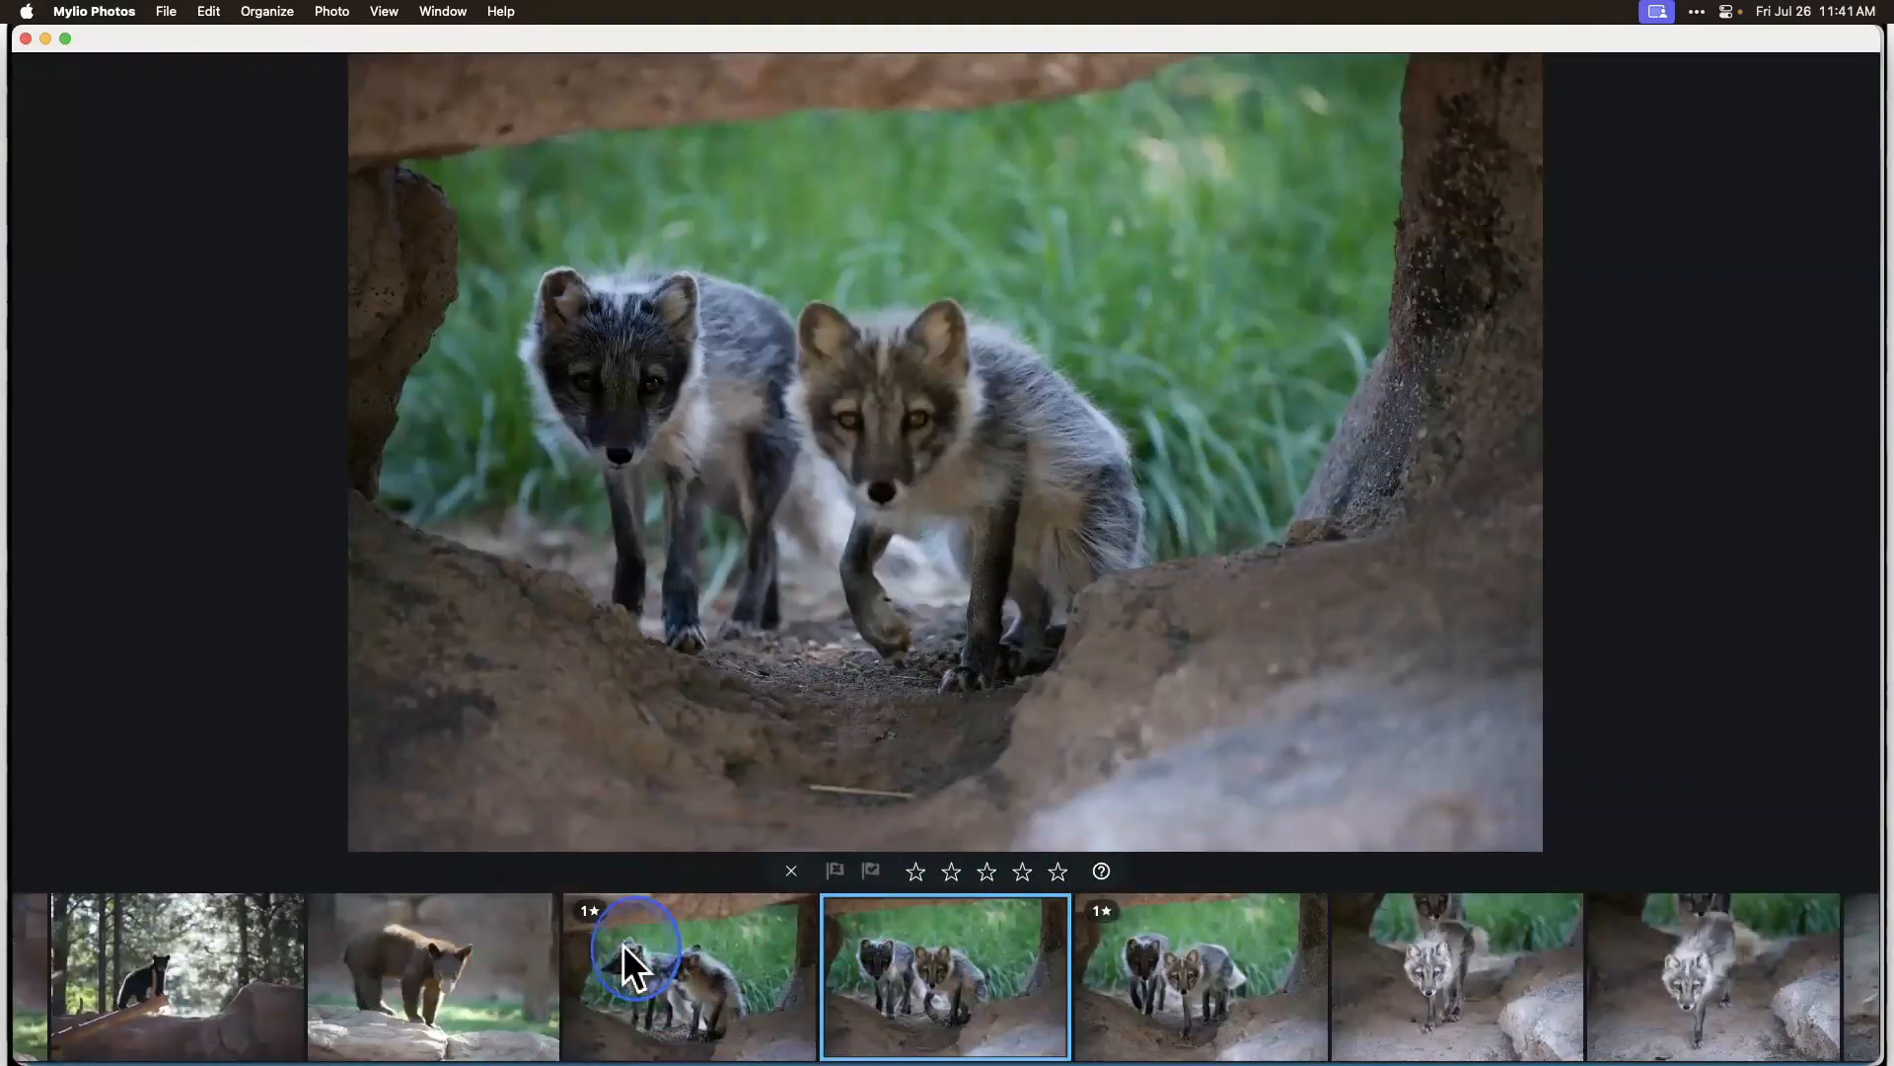
pyautogui.click(624, 944)
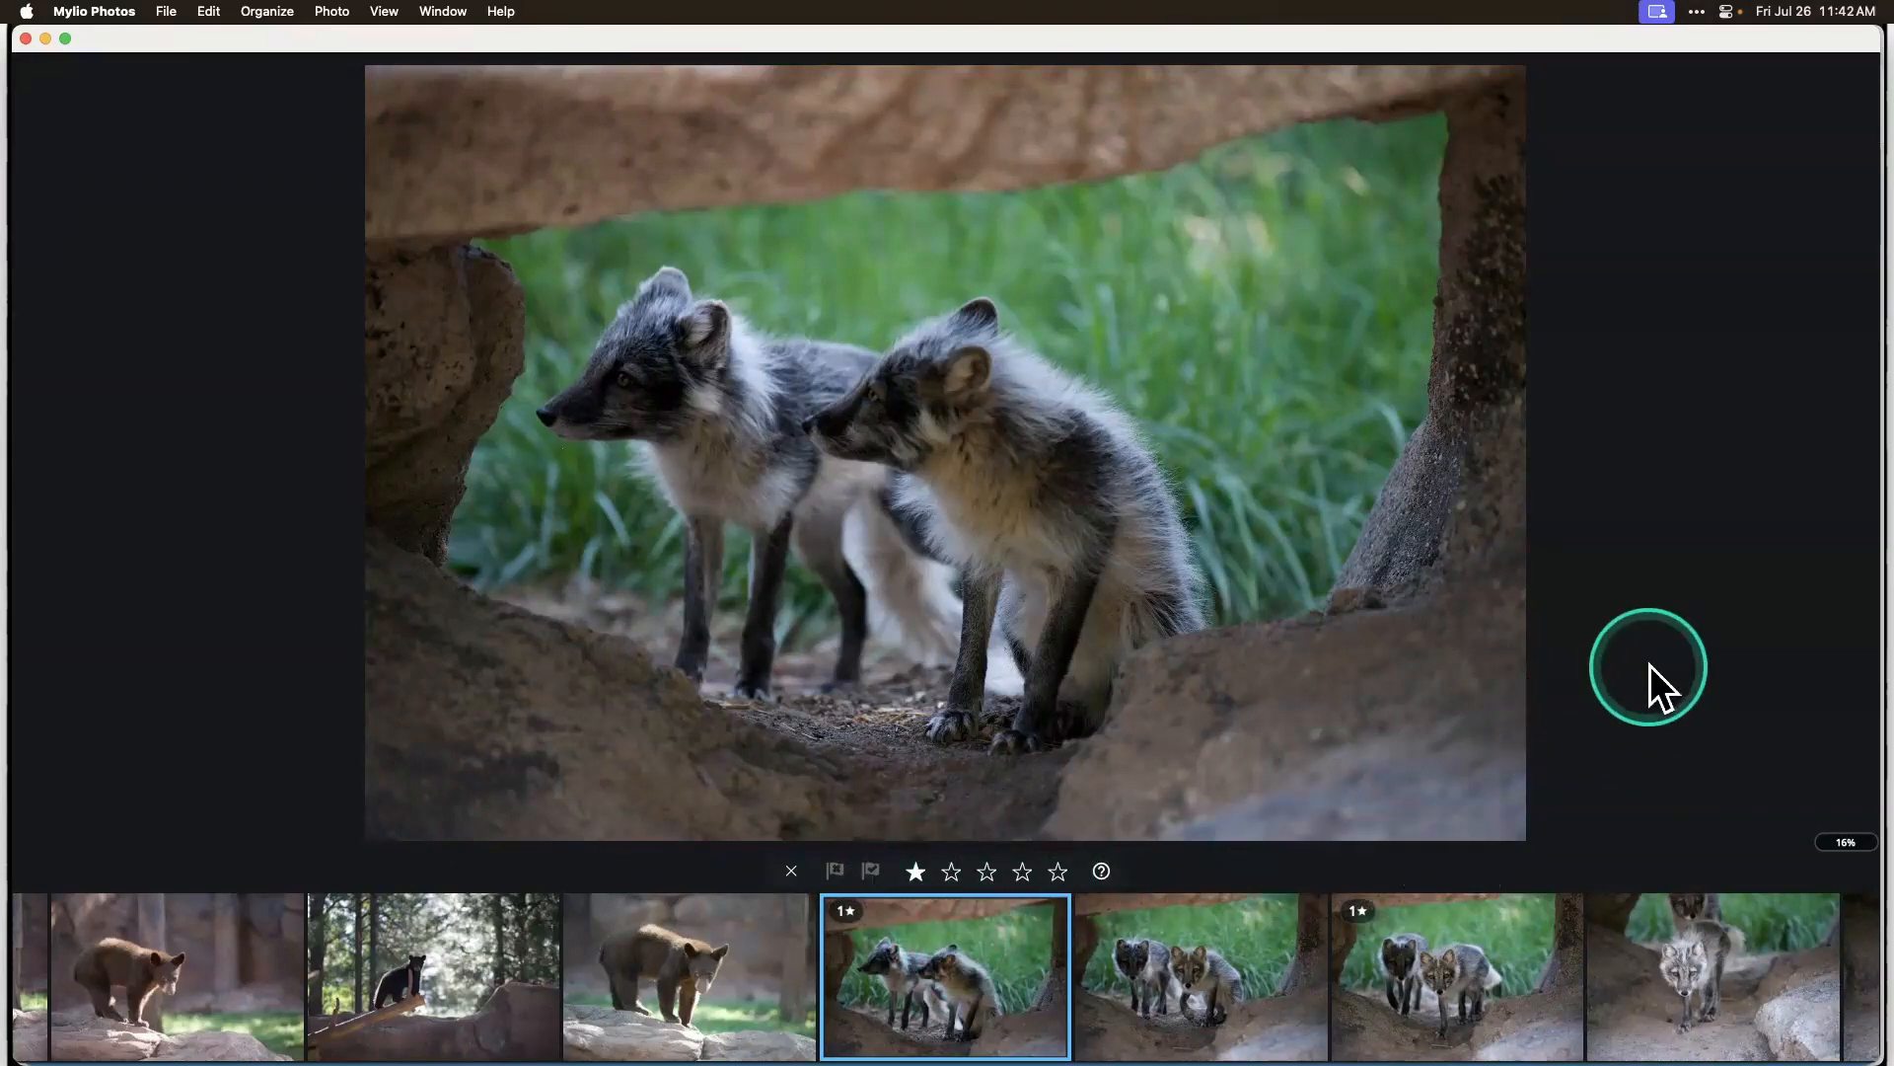
pyautogui.press('2')
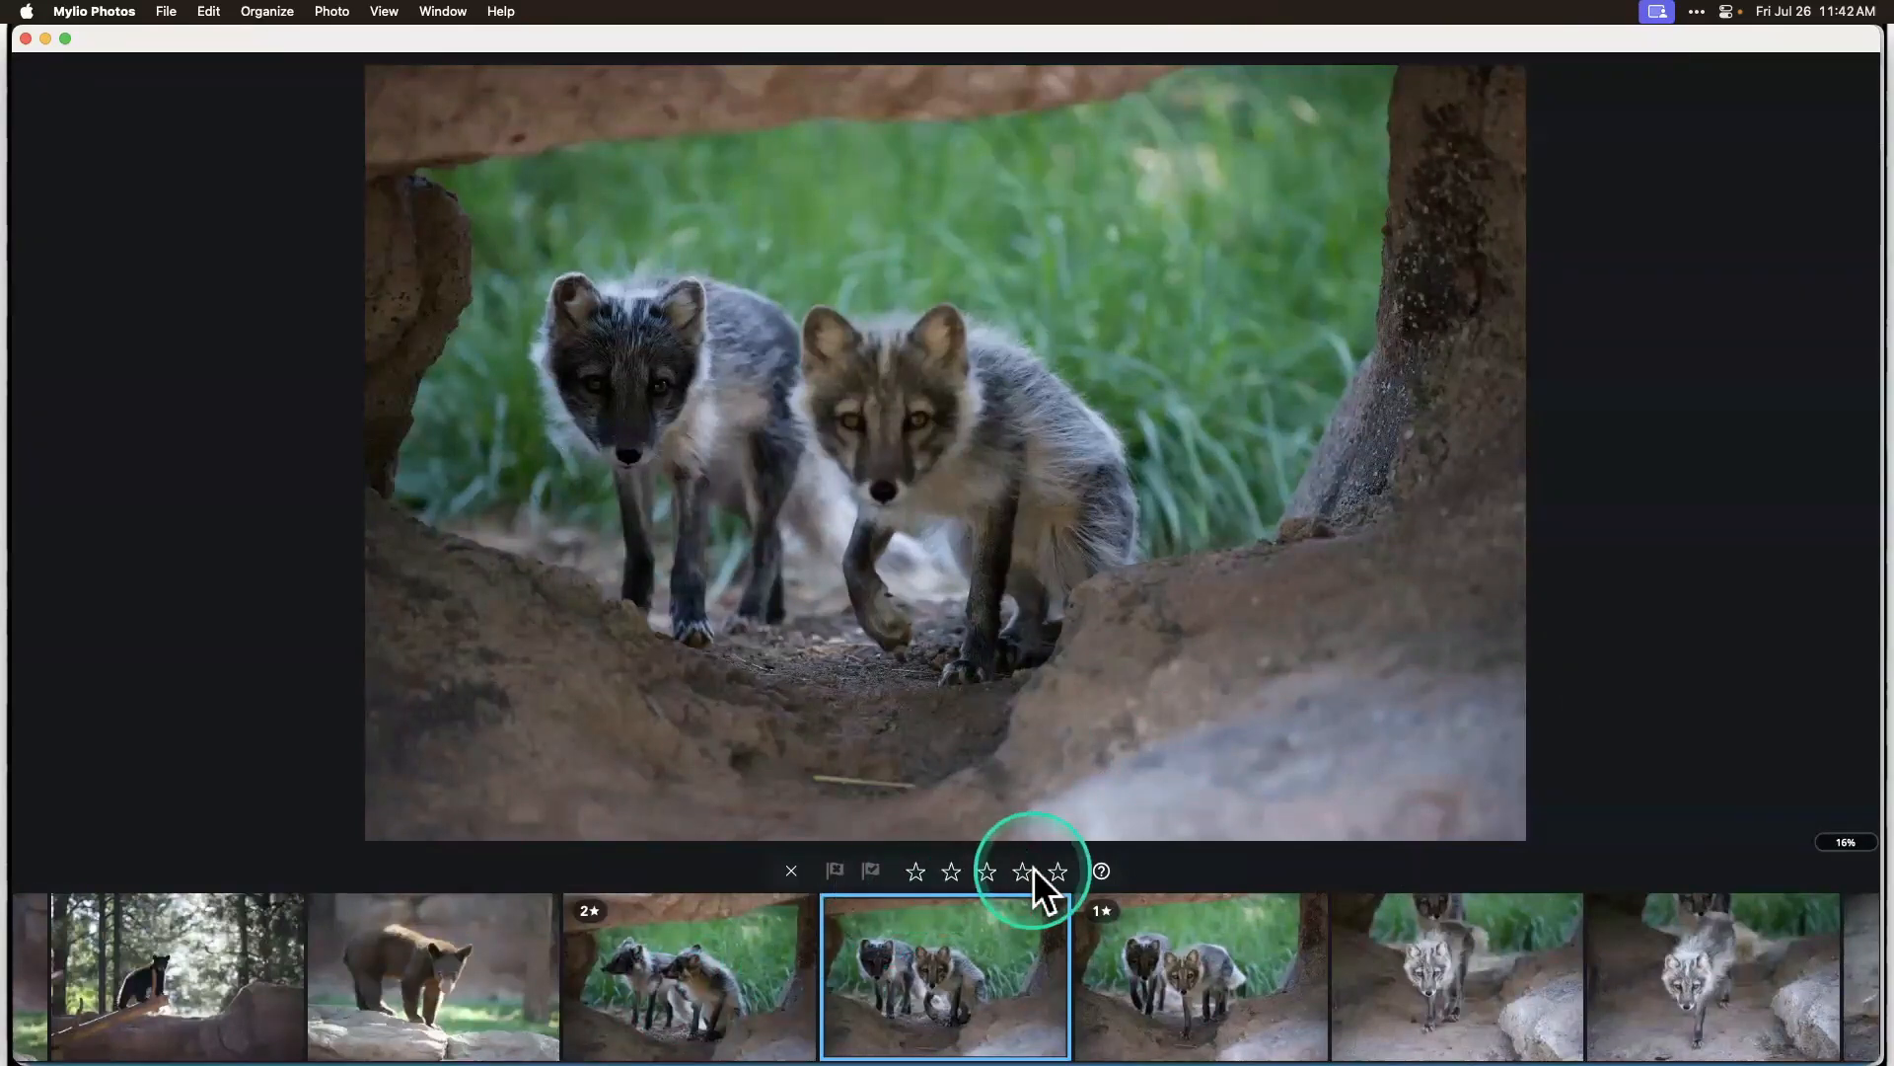
# Compare the next two fox-pair photos and rate the earlier one one star and the following one four stars.
pyautogui.click(1181, 957)
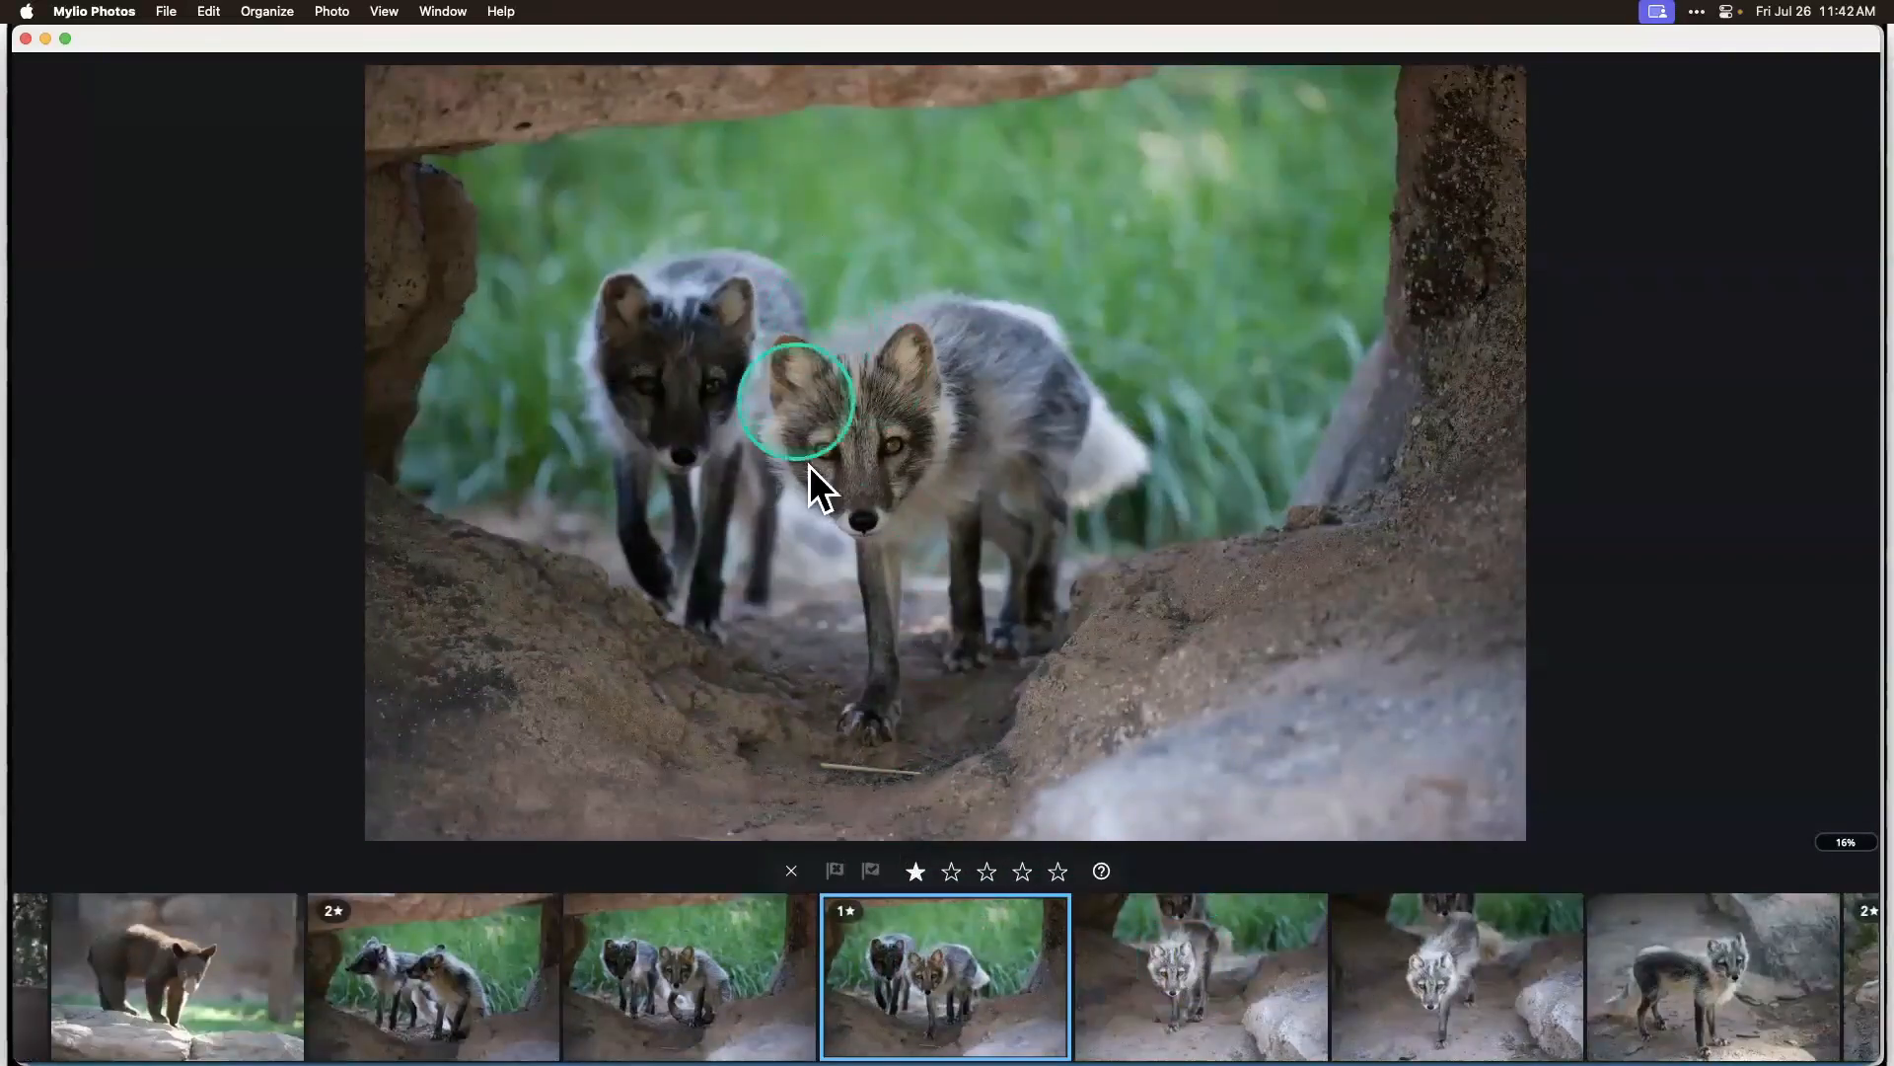
pyautogui.click(675, 999)
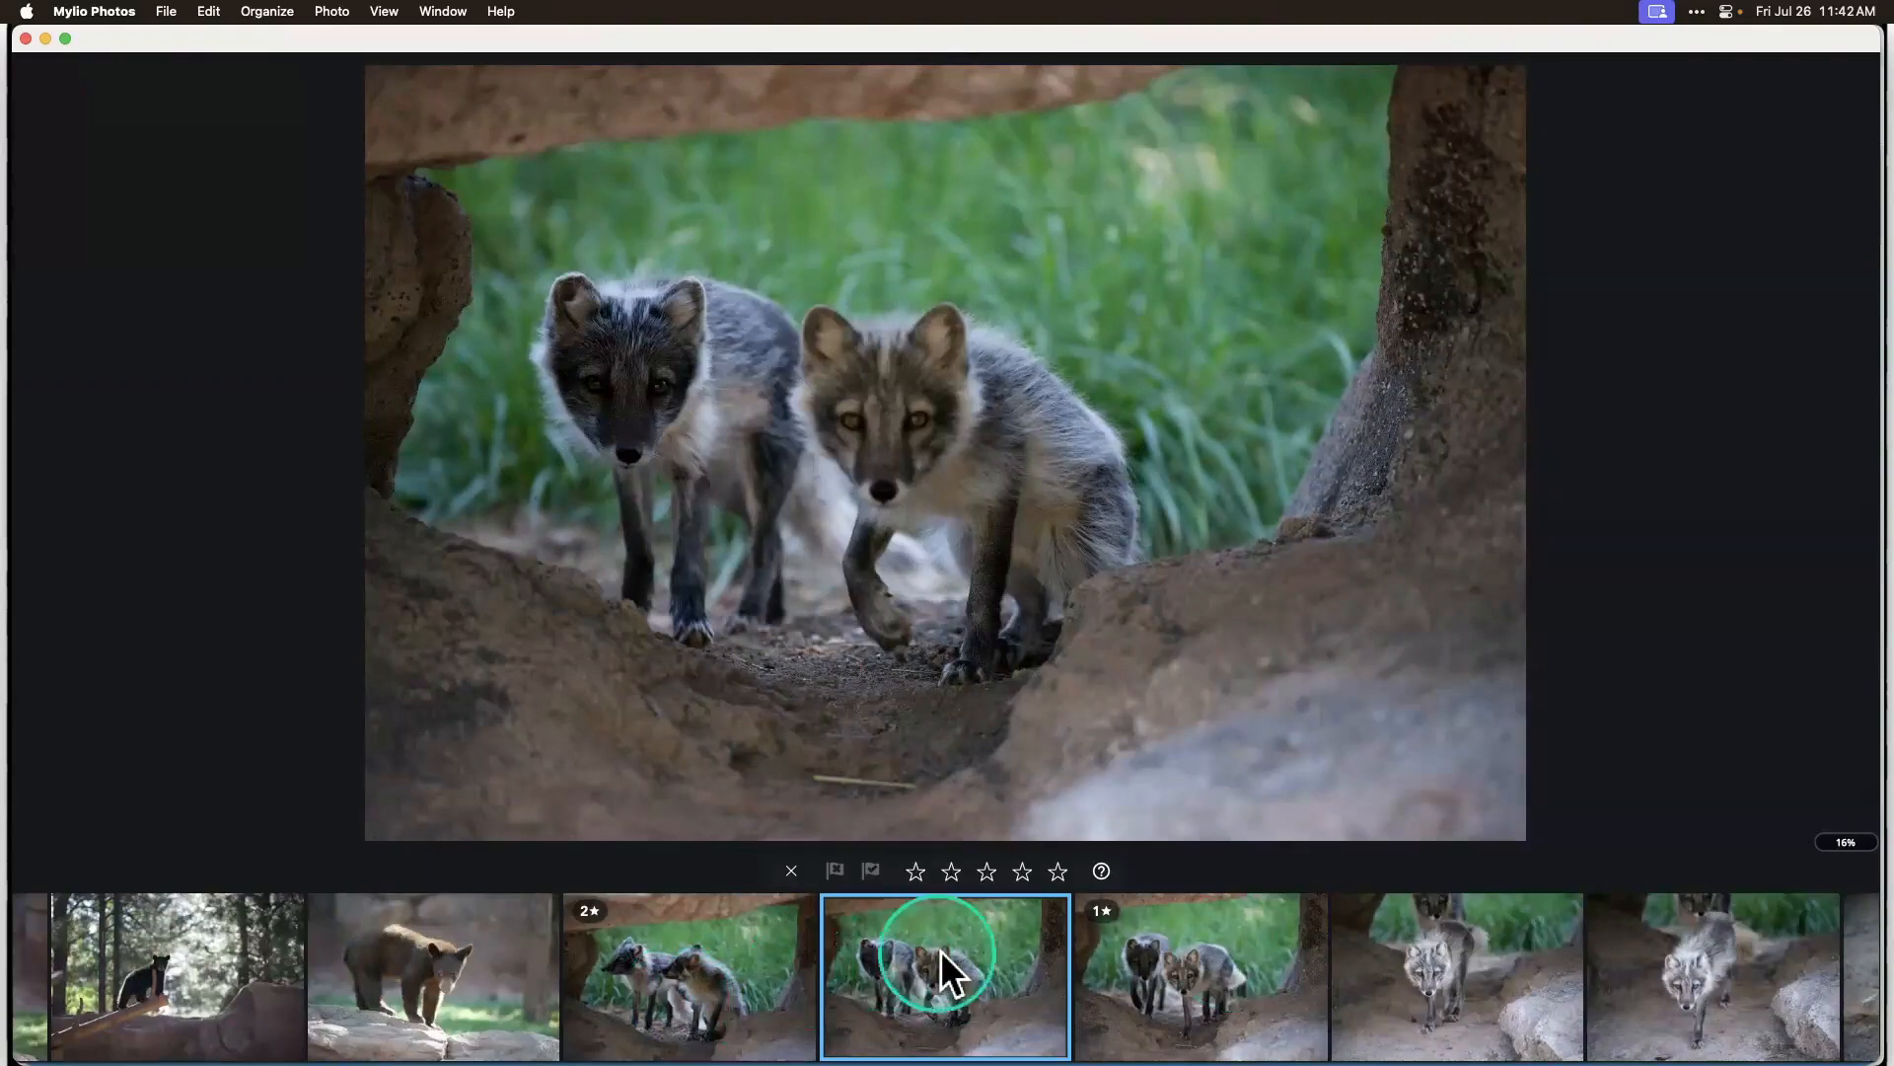
pyautogui.click(914, 871)
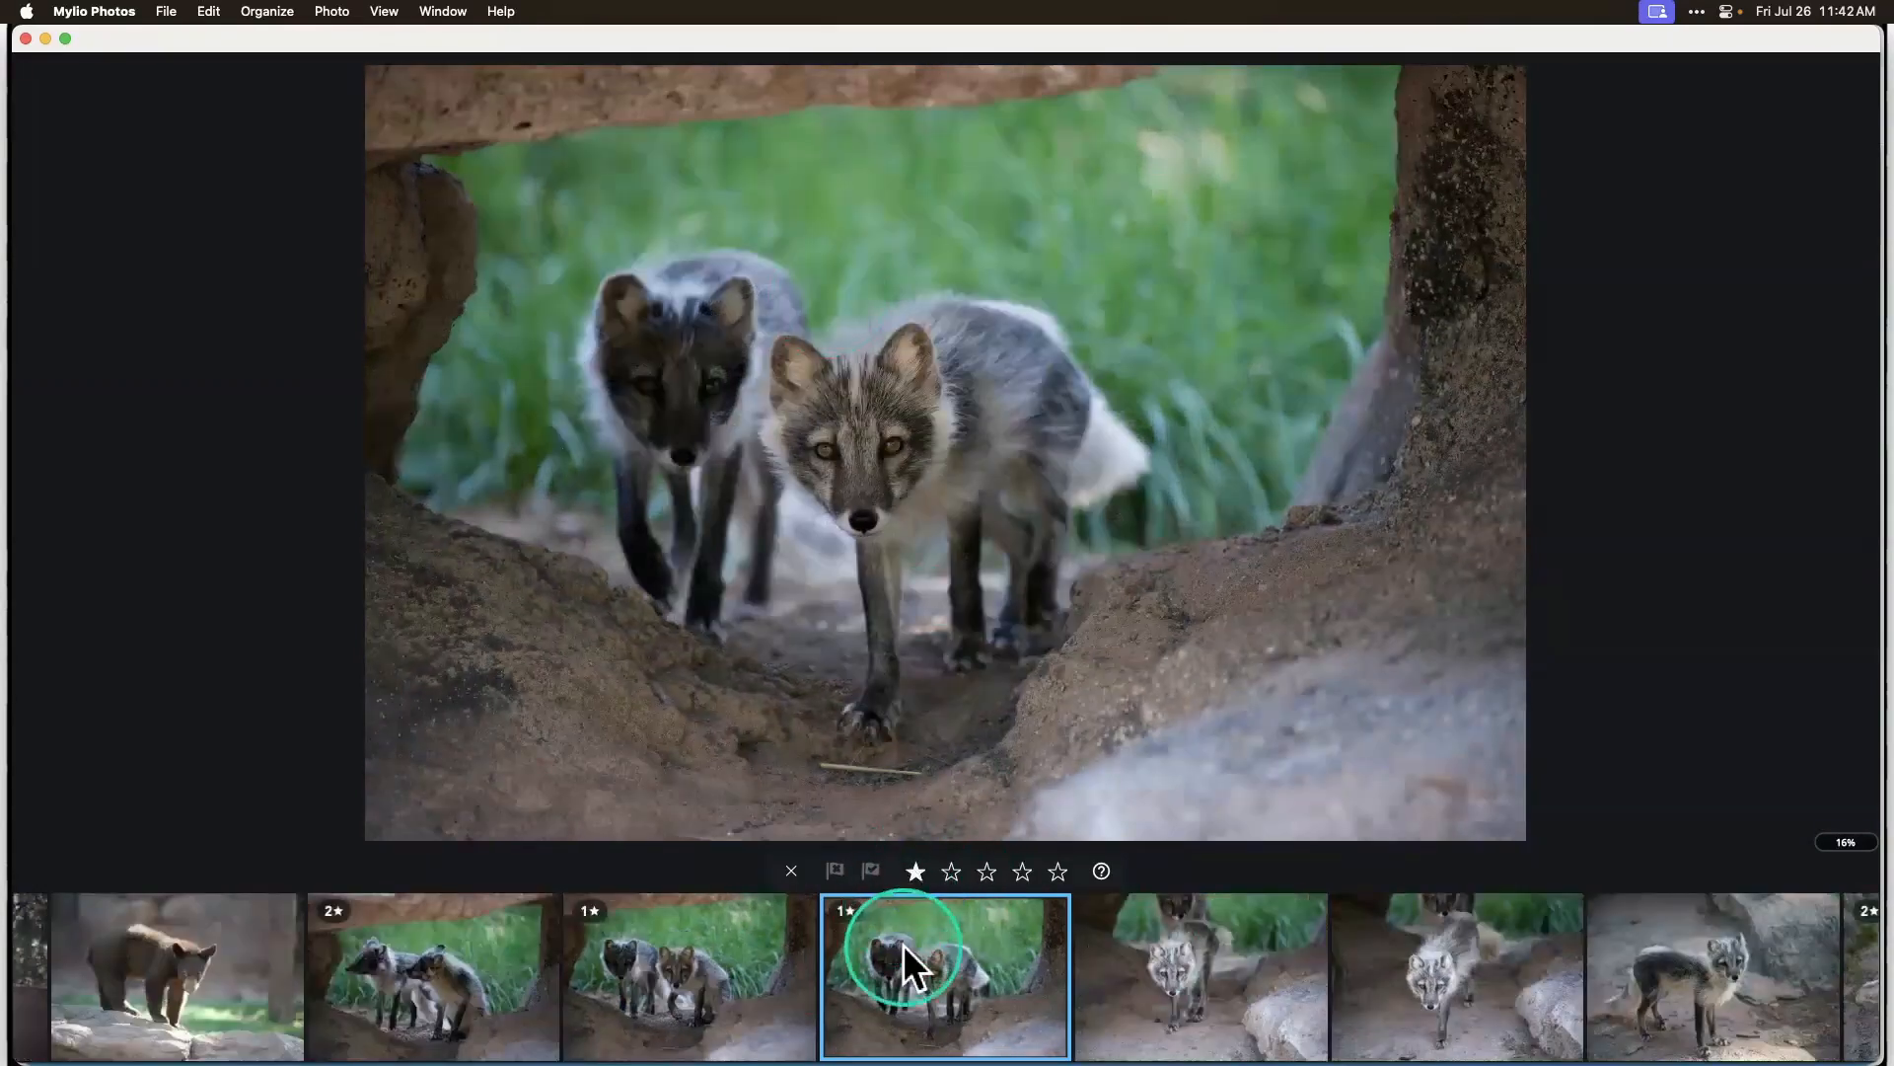
pyautogui.click(1021, 869)
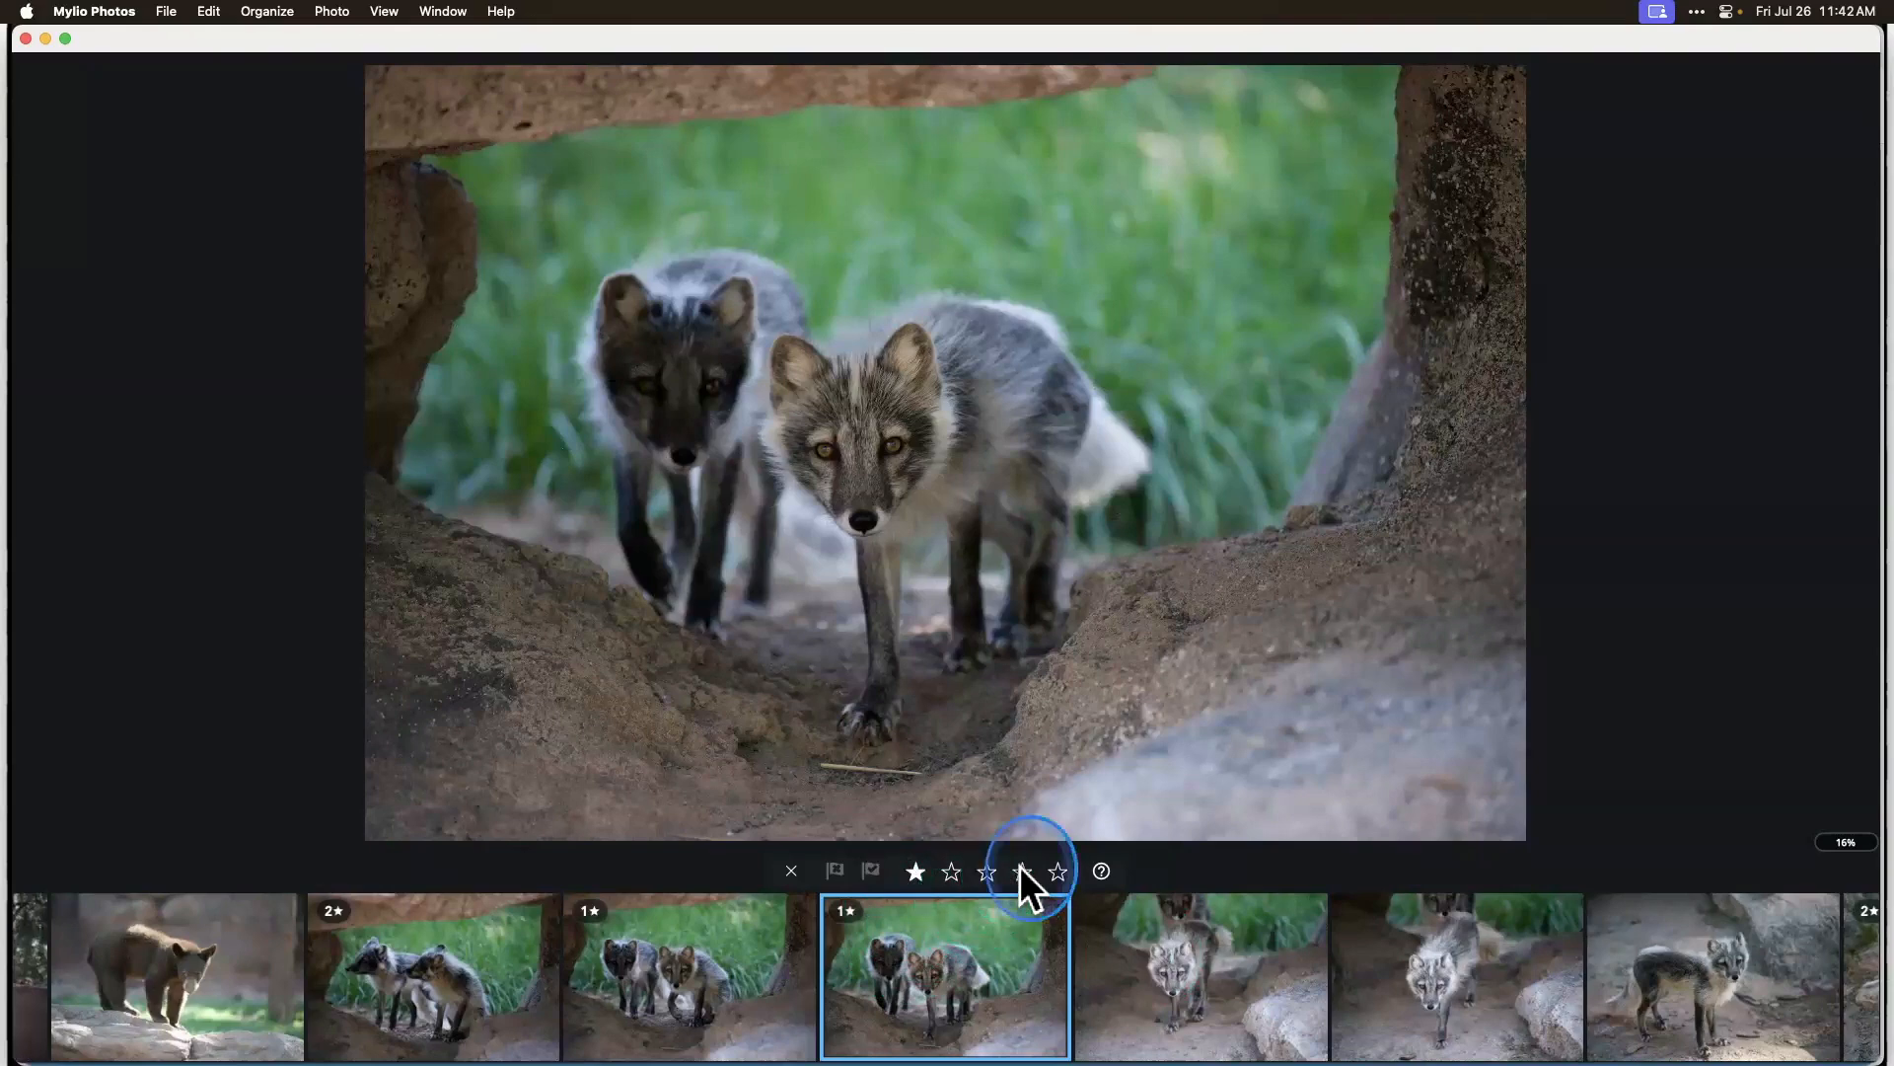
# Rate the first photo of the fox walking toward the camera four stars and the second one two stars.
pyautogui.click(1176, 962)
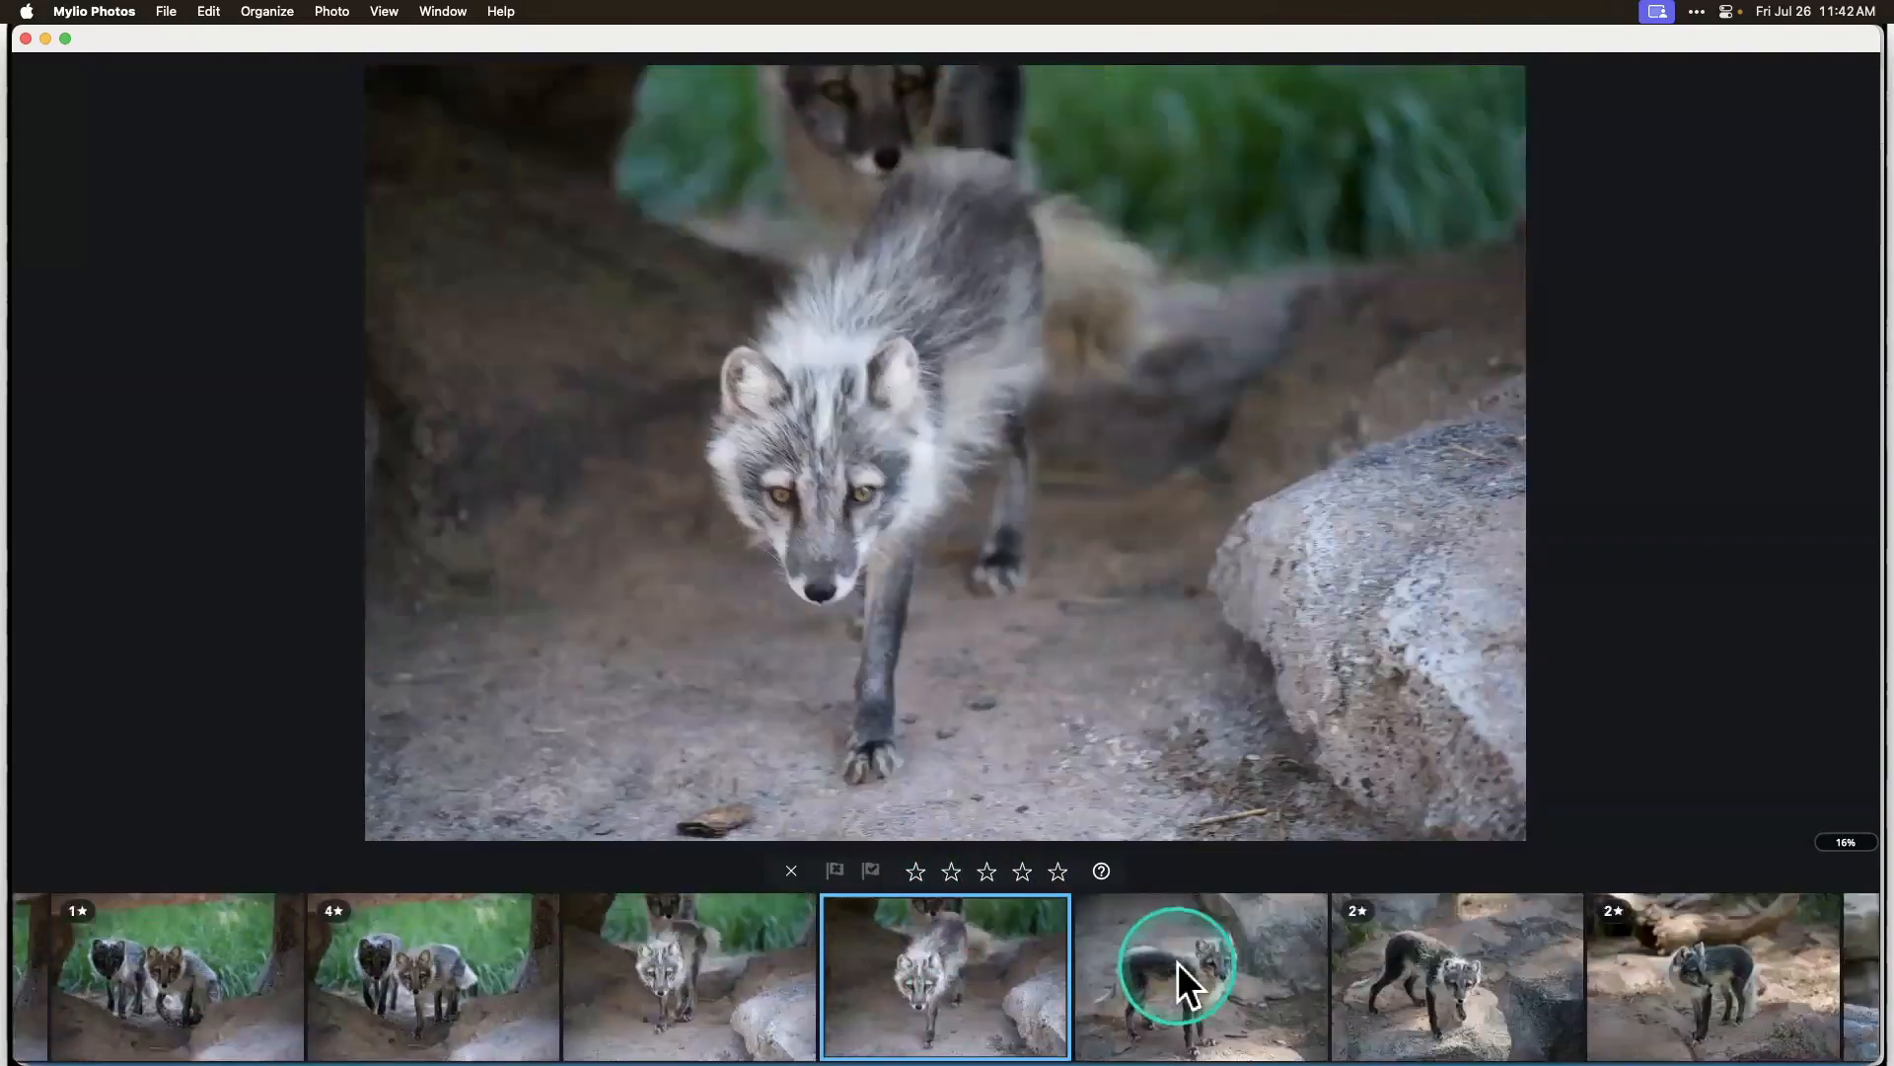
pyautogui.click(724, 981)
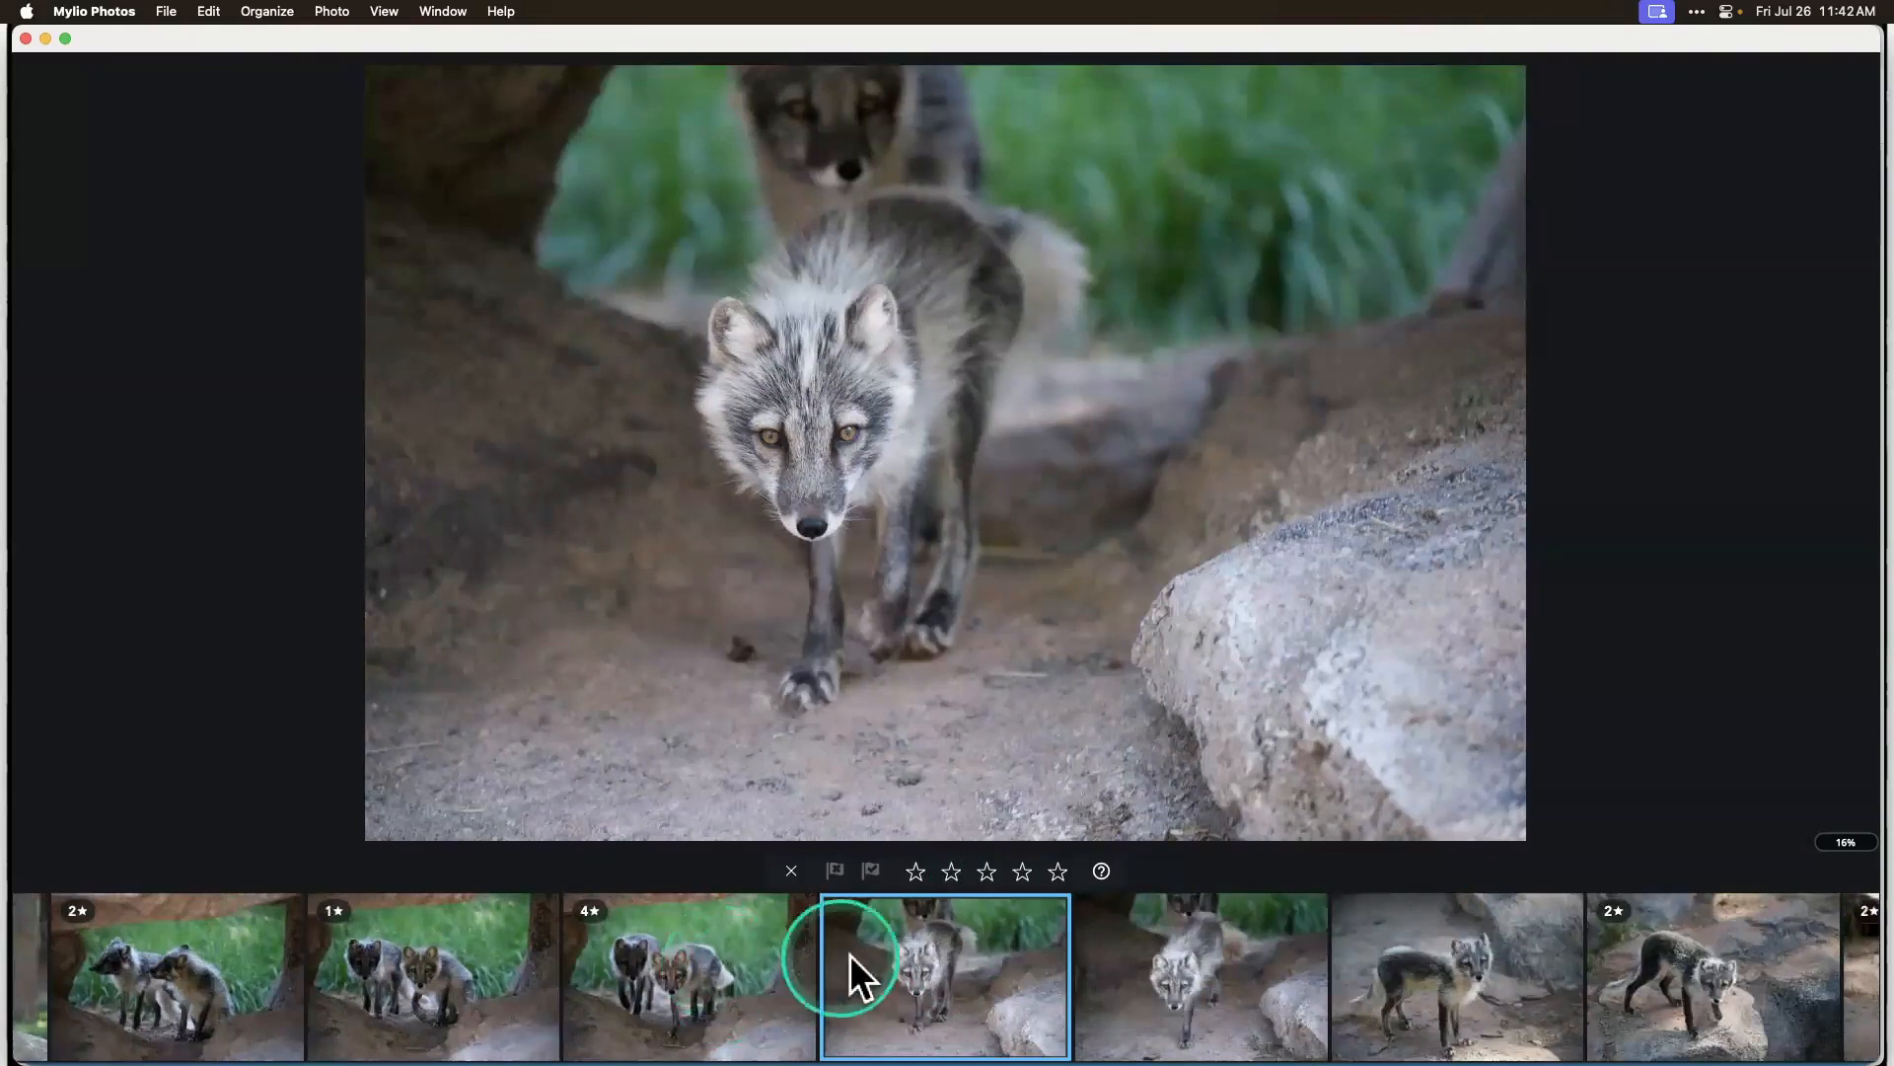
pyautogui.click(1014, 868)
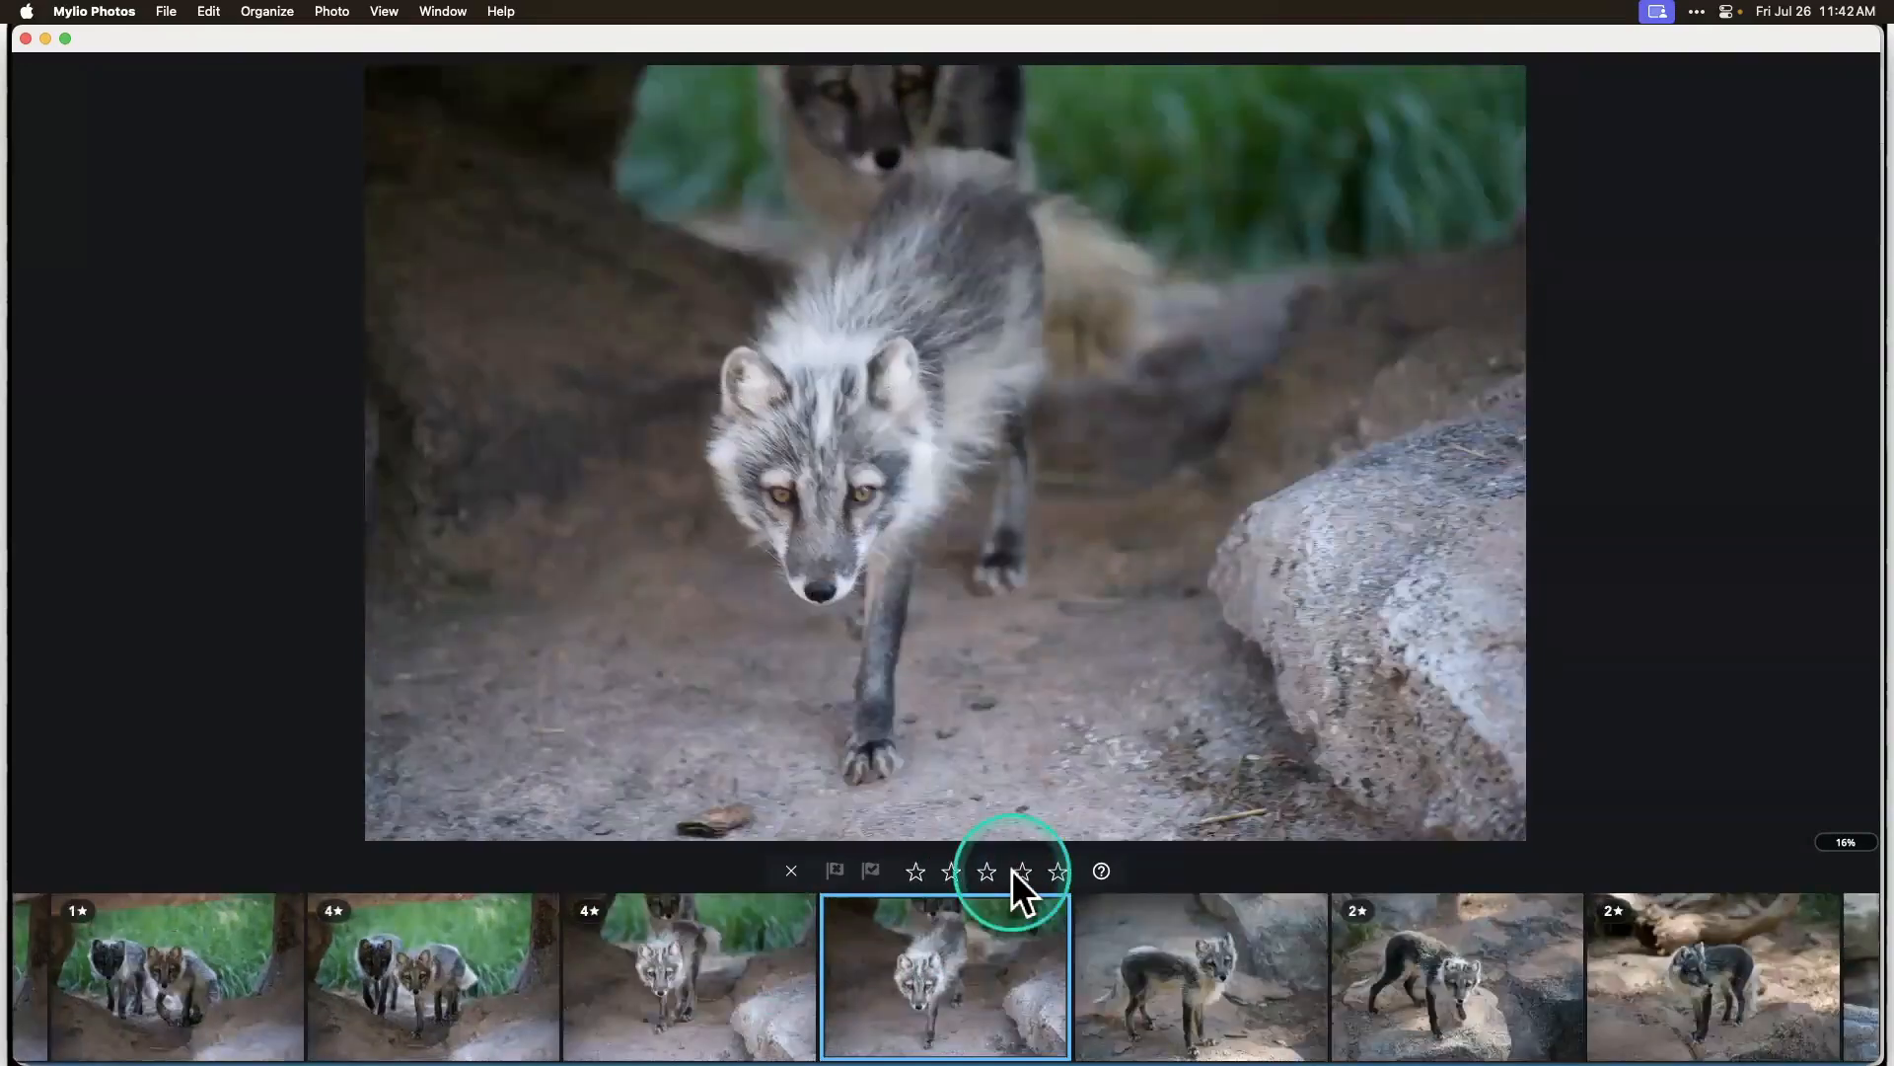
pyautogui.click(949, 867)
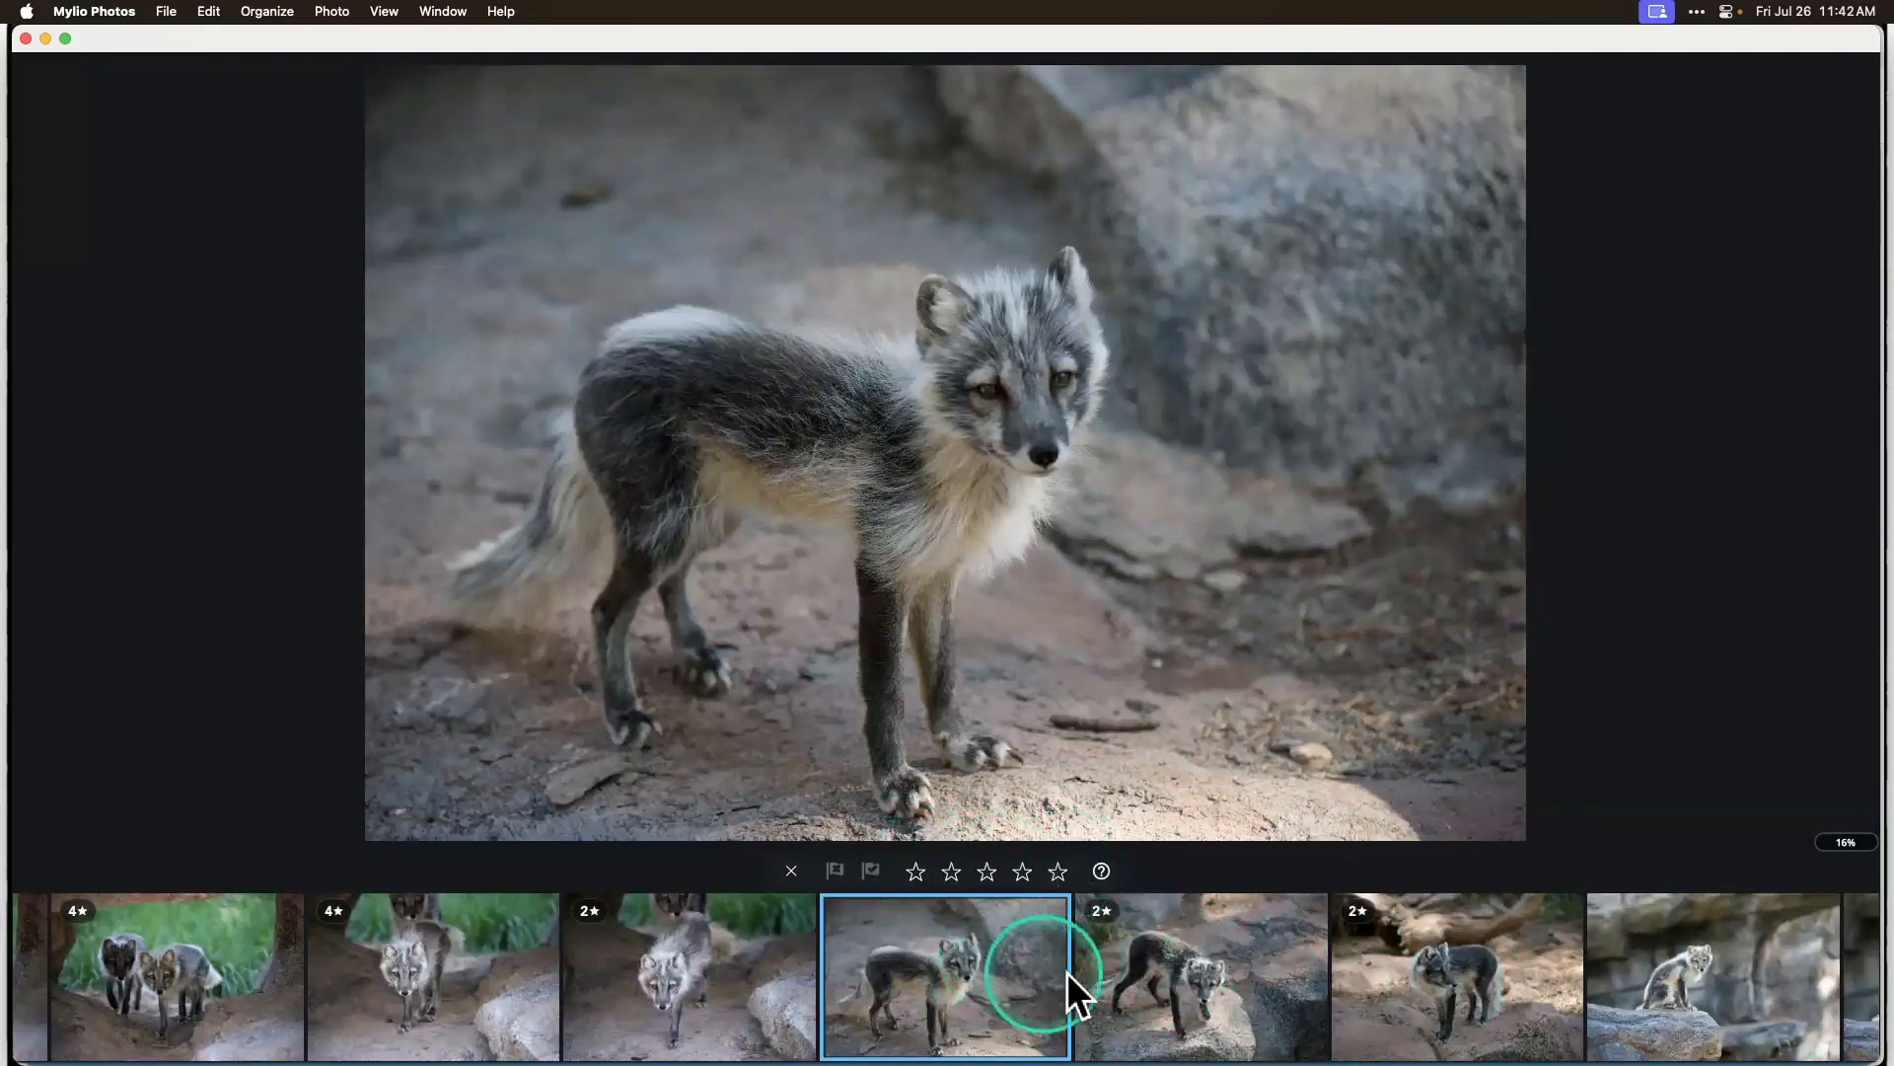
# Reject the two-star photo of the fox with a raised paw on the rock, agreeing to clear its rating.
pyautogui.click(874, 881)
pyautogui.click(836, 874)
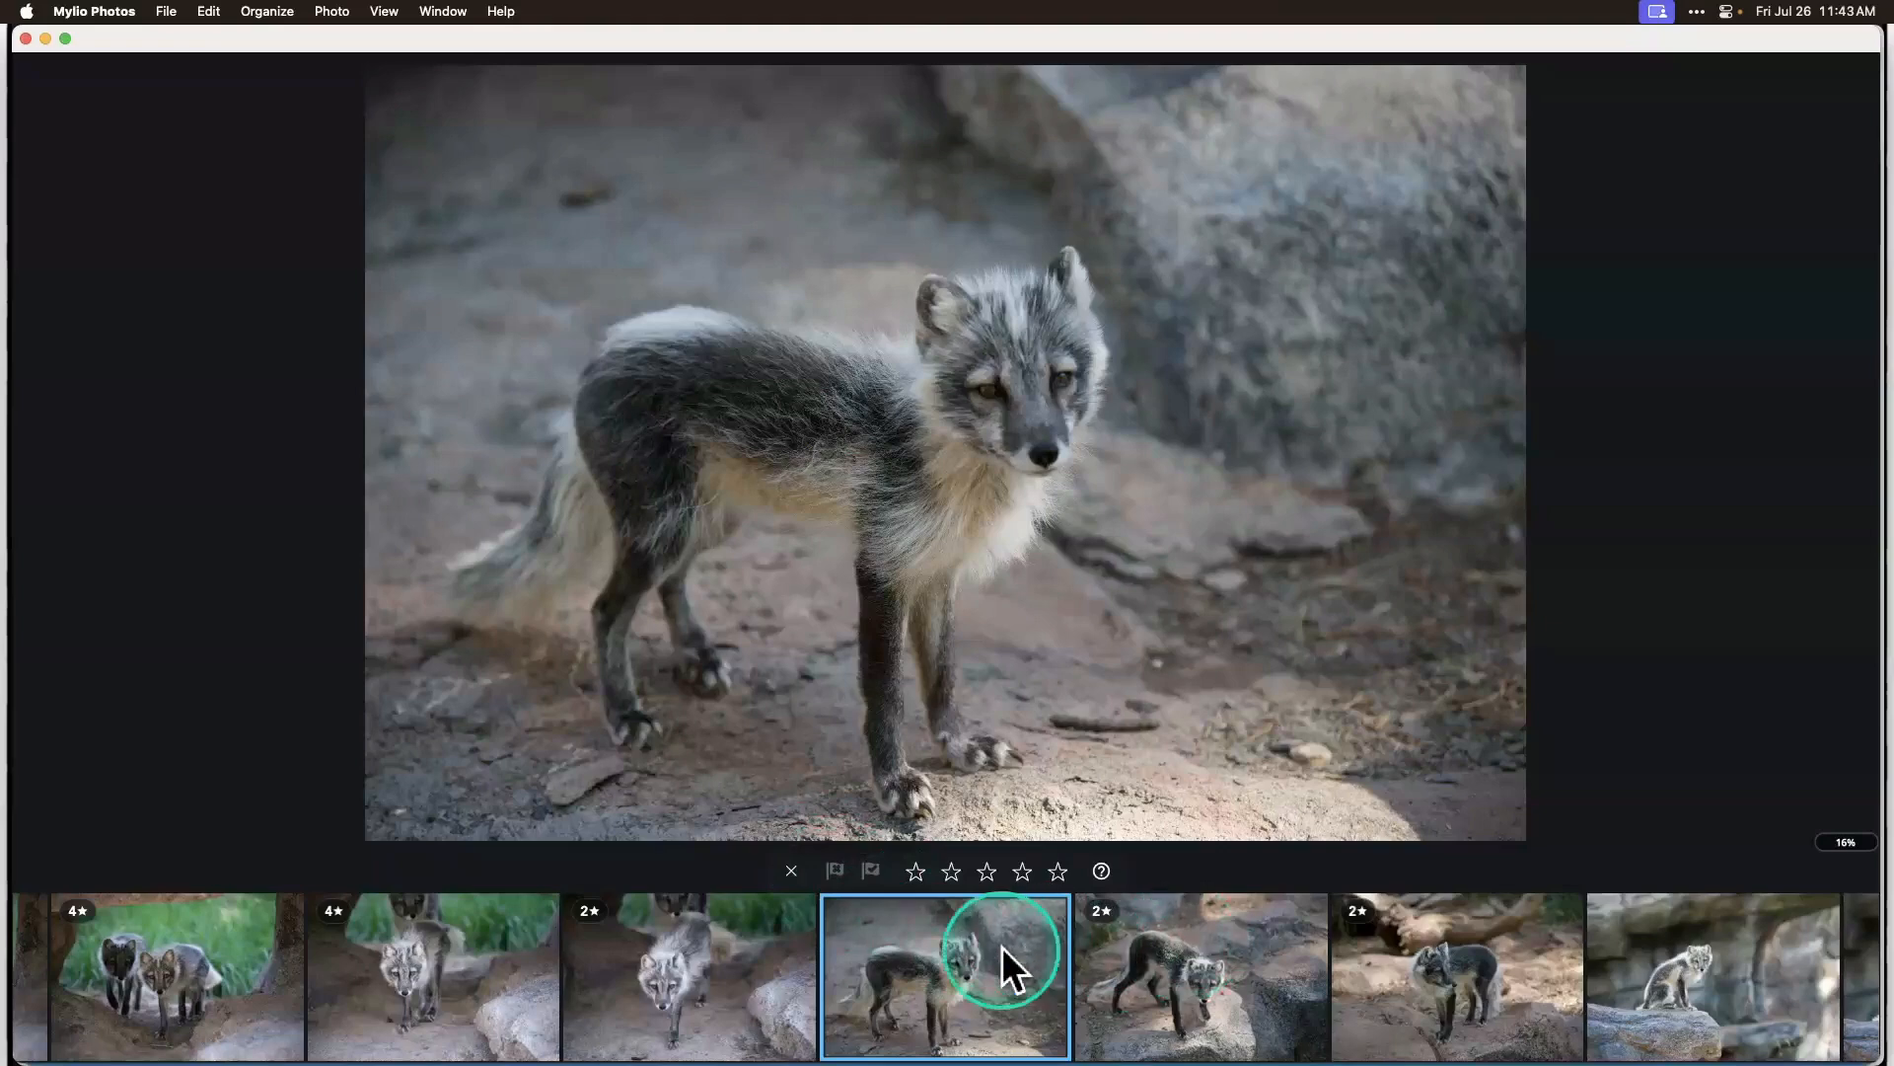
pyautogui.click(1200, 974)
pyautogui.click(1206, 997)
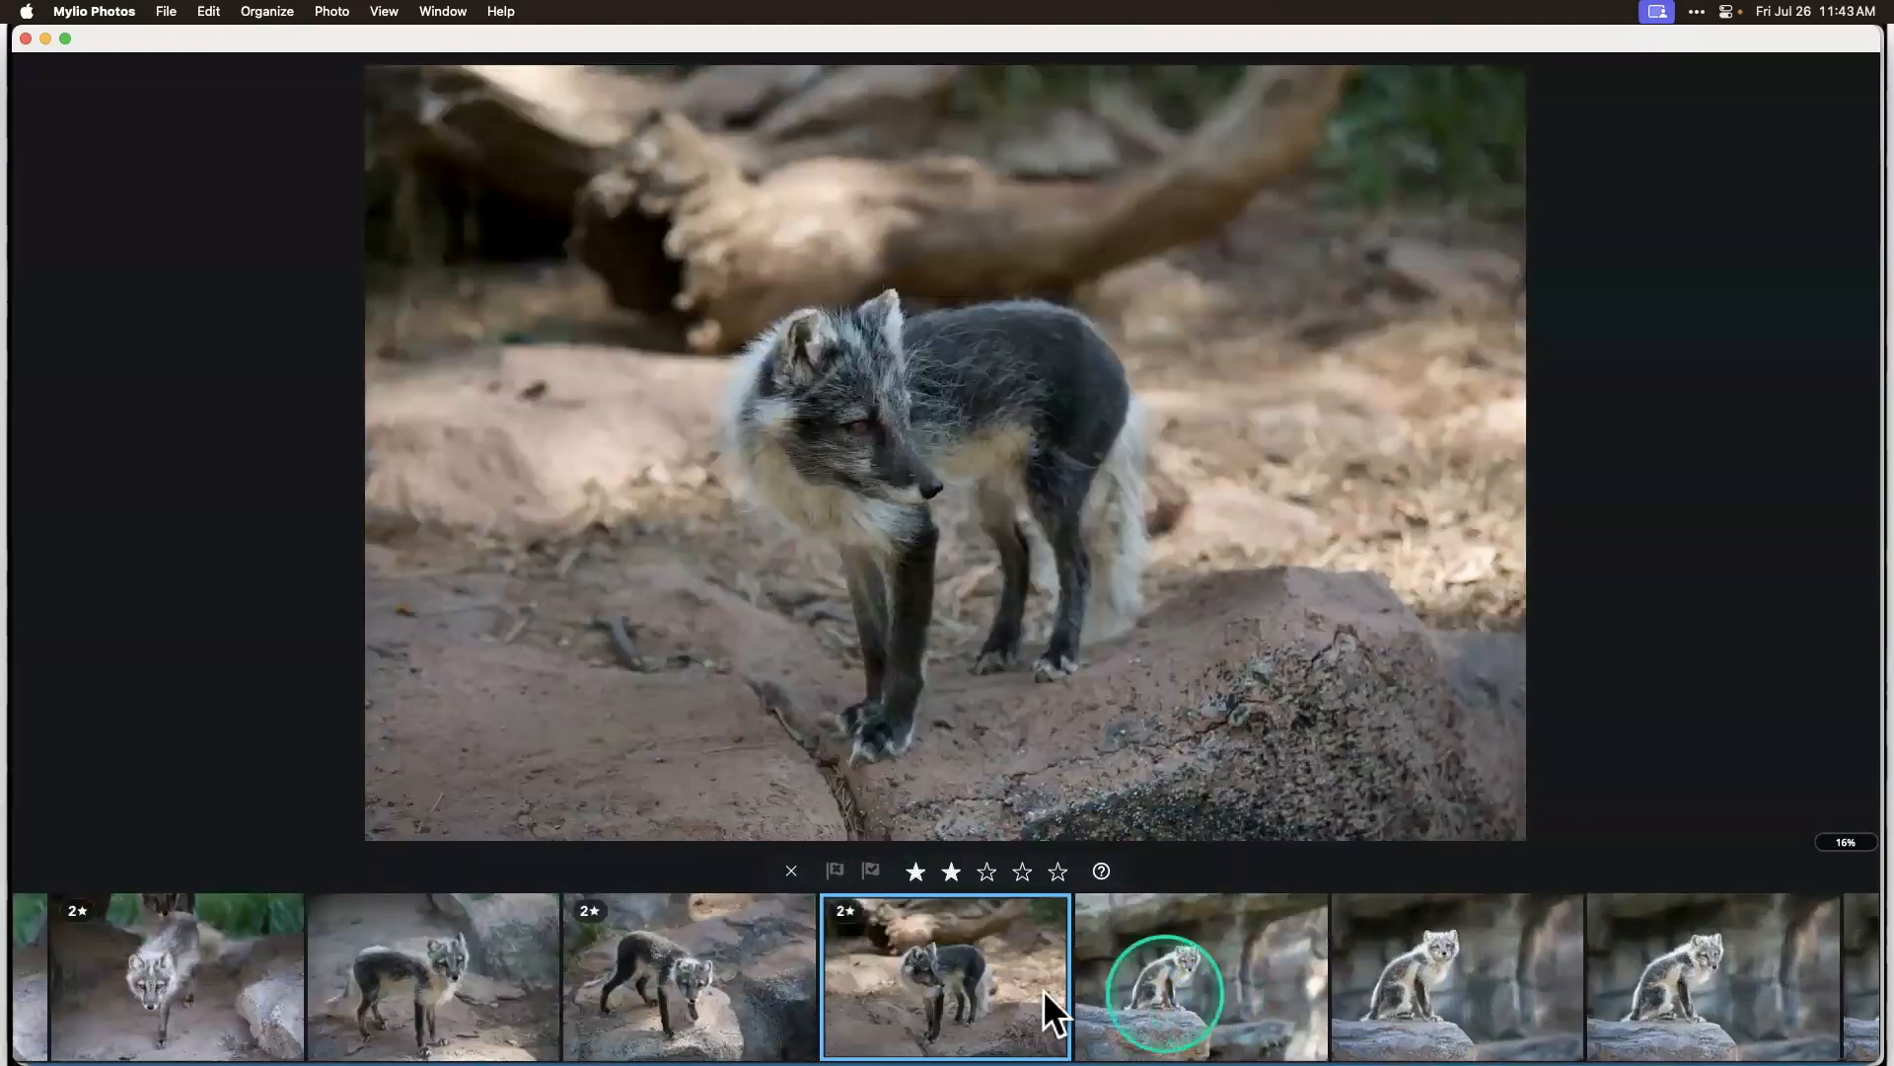
pyautogui.click(683, 932)
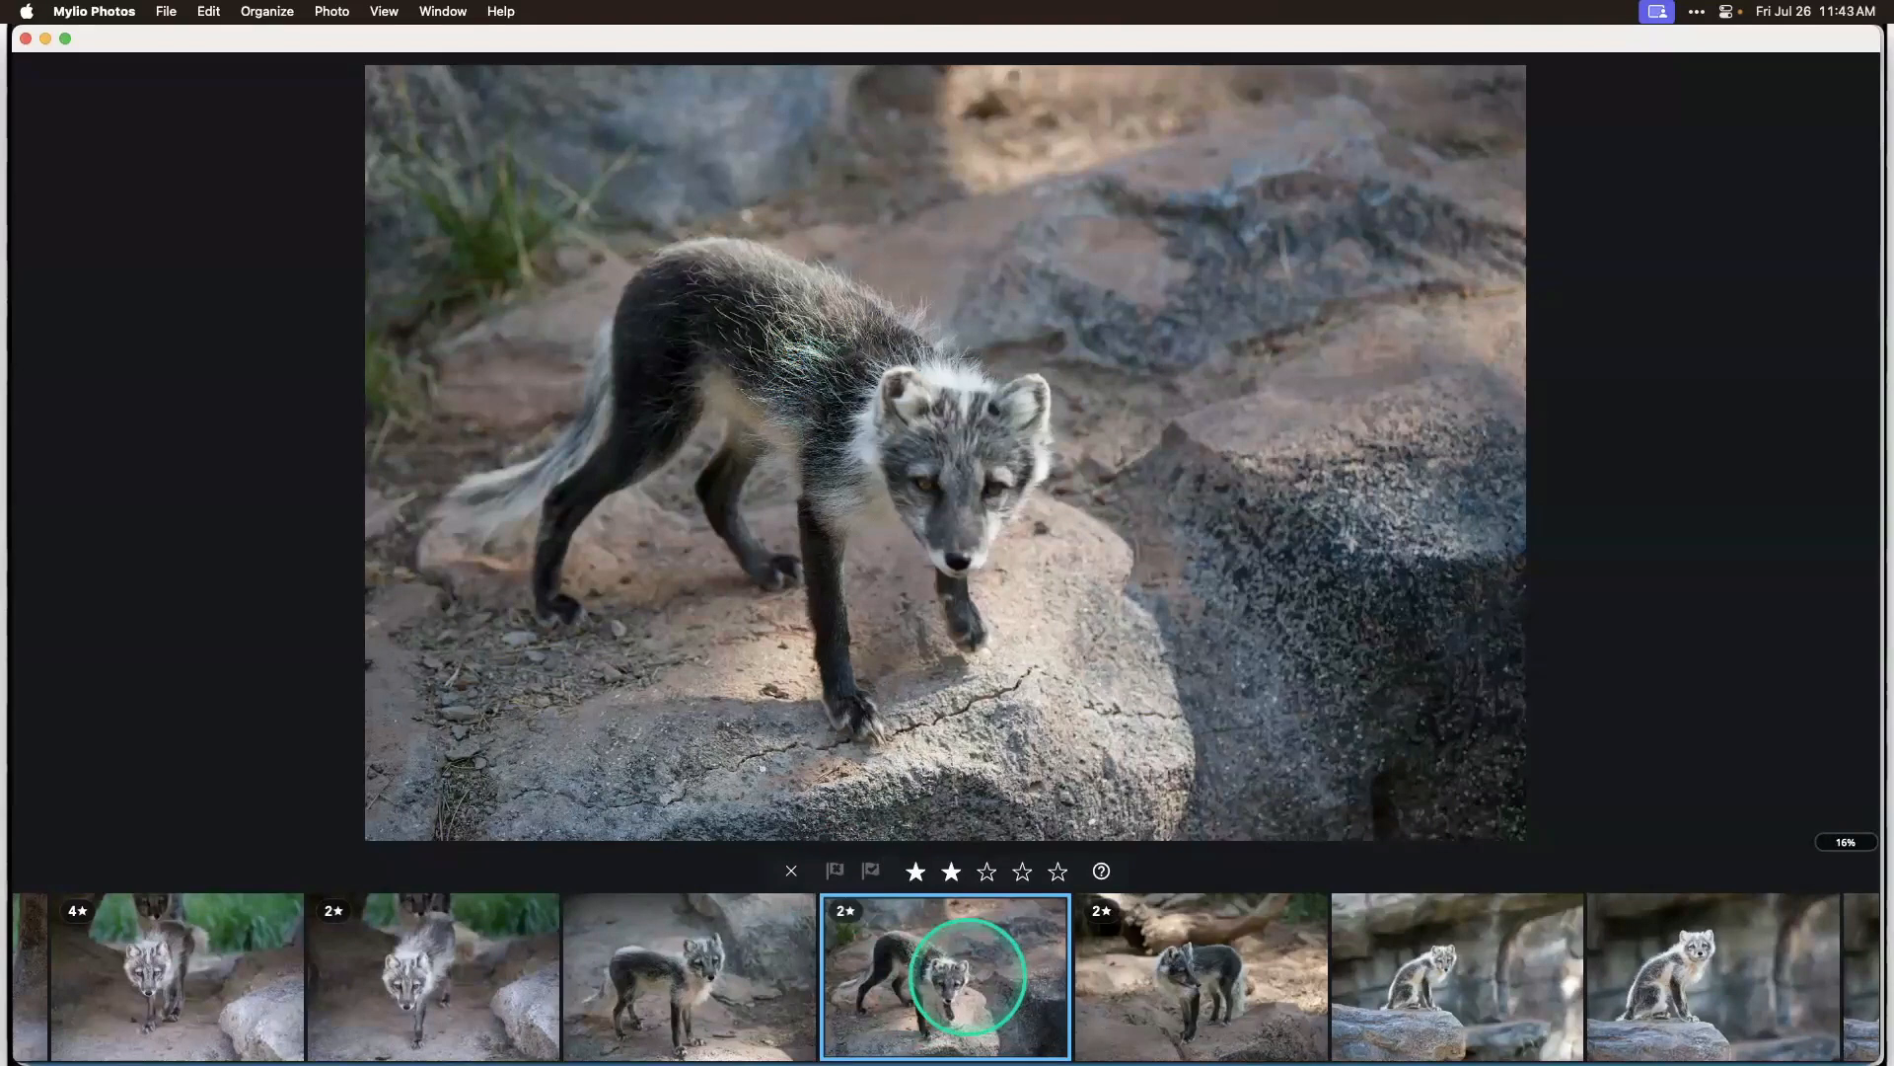
pyautogui.click(833, 868)
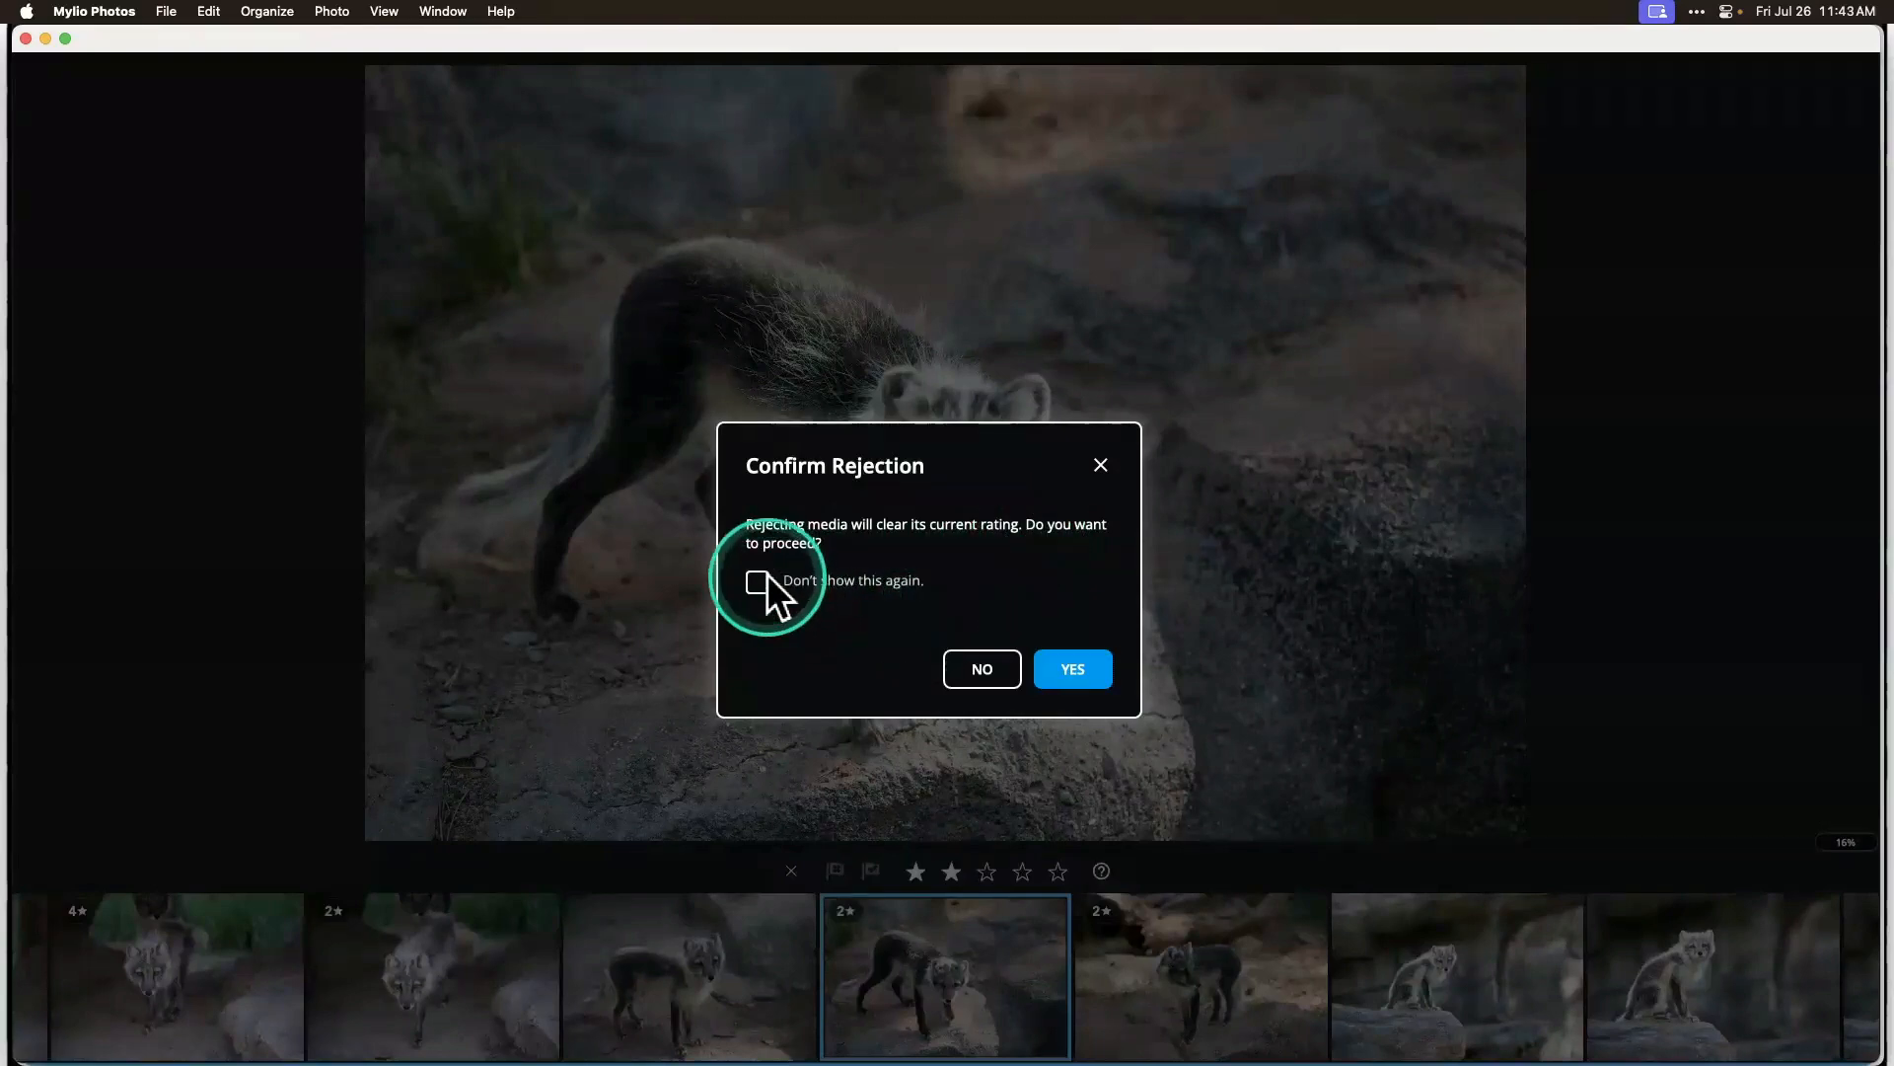
pyautogui.click(1071, 668)
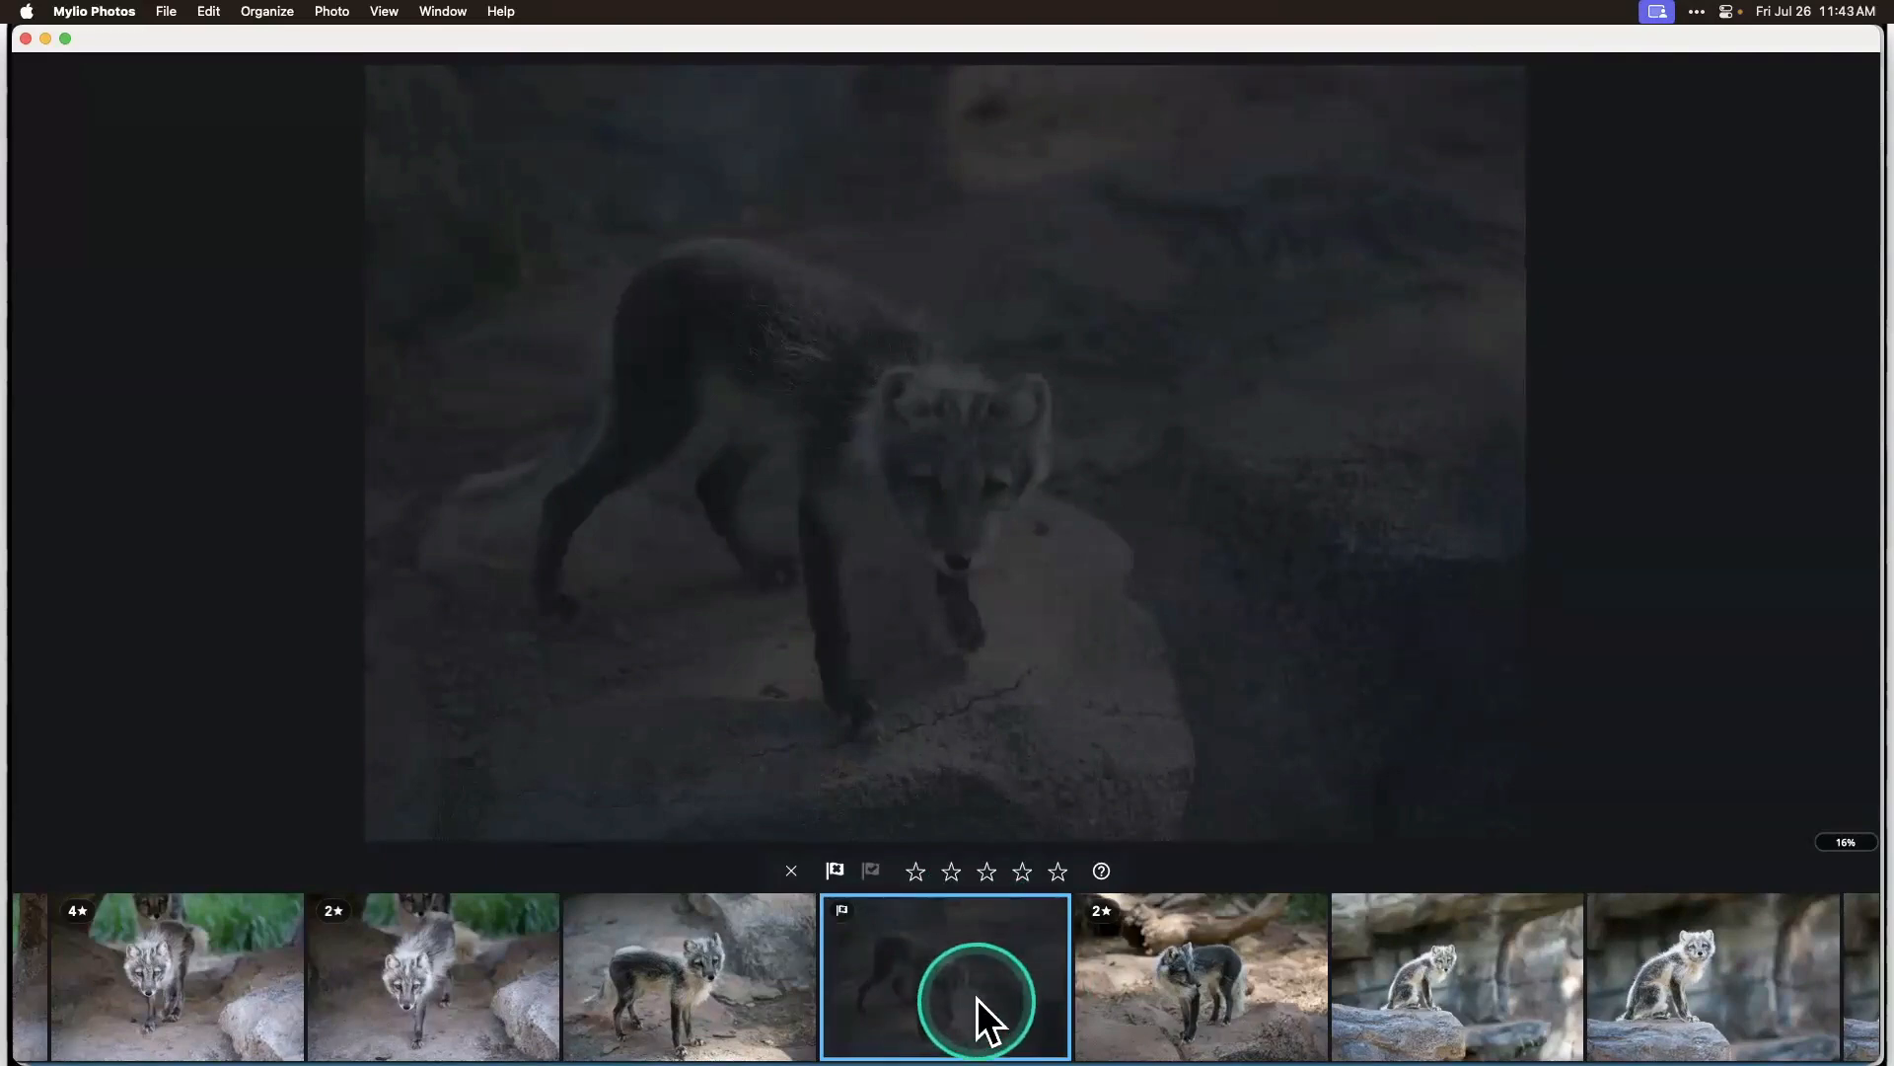
# Flag the first photo of the fox sitting on the rock ledge as a pick.
pyautogui.click(1210, 957)
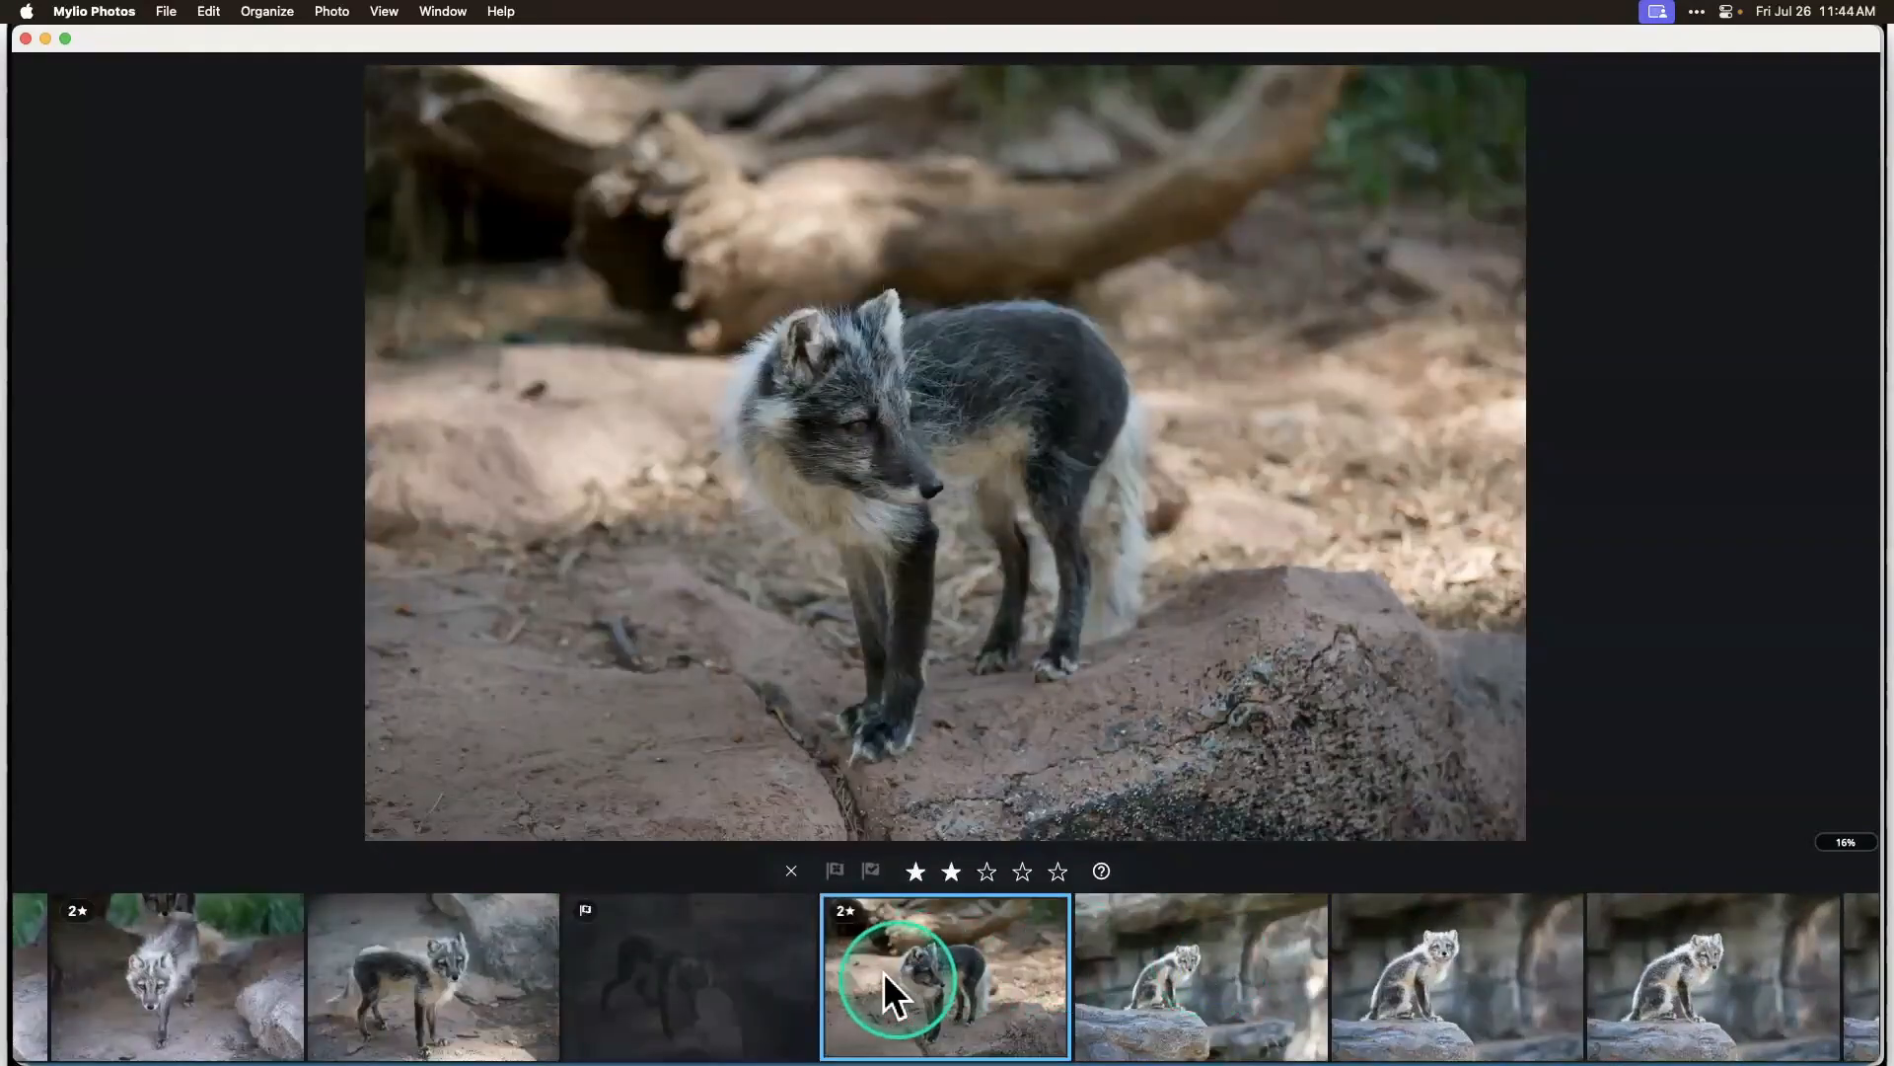
pyautogui.click(1168, 977)
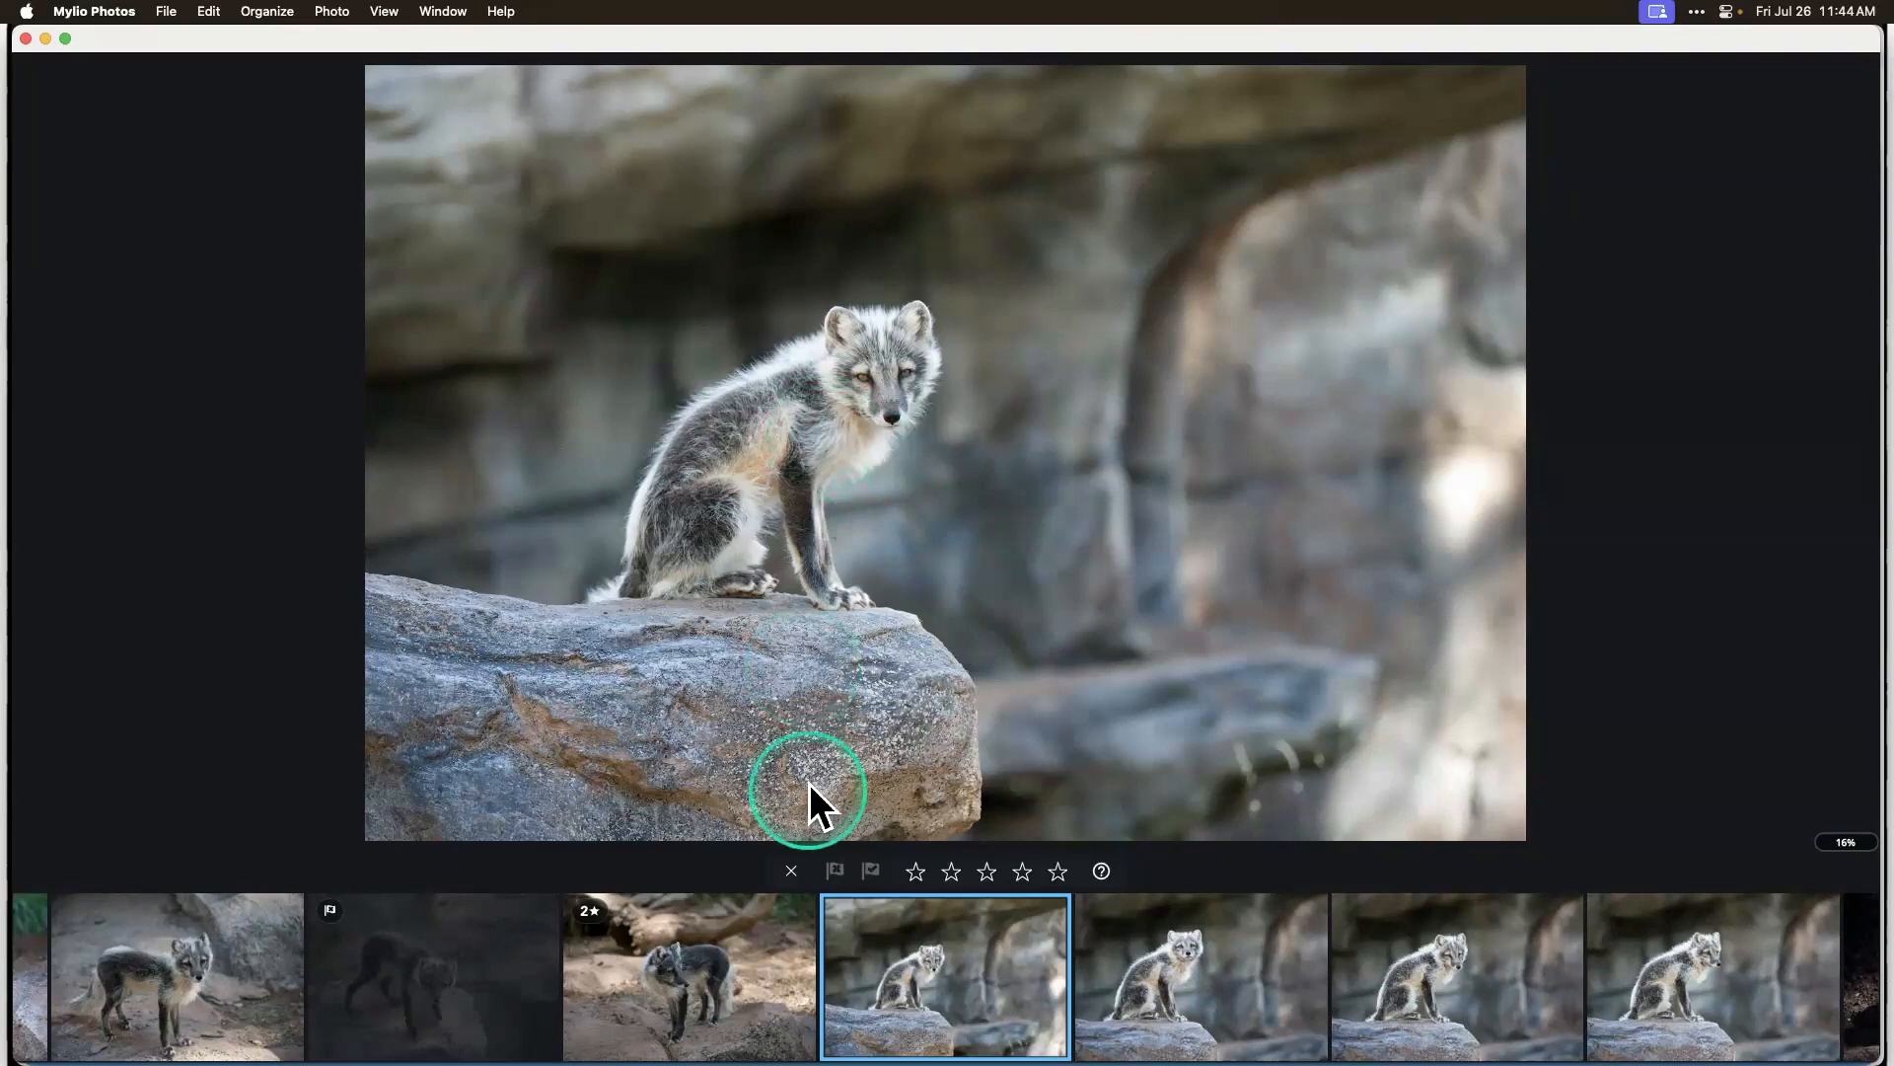
pyautogui.click(868, 872)
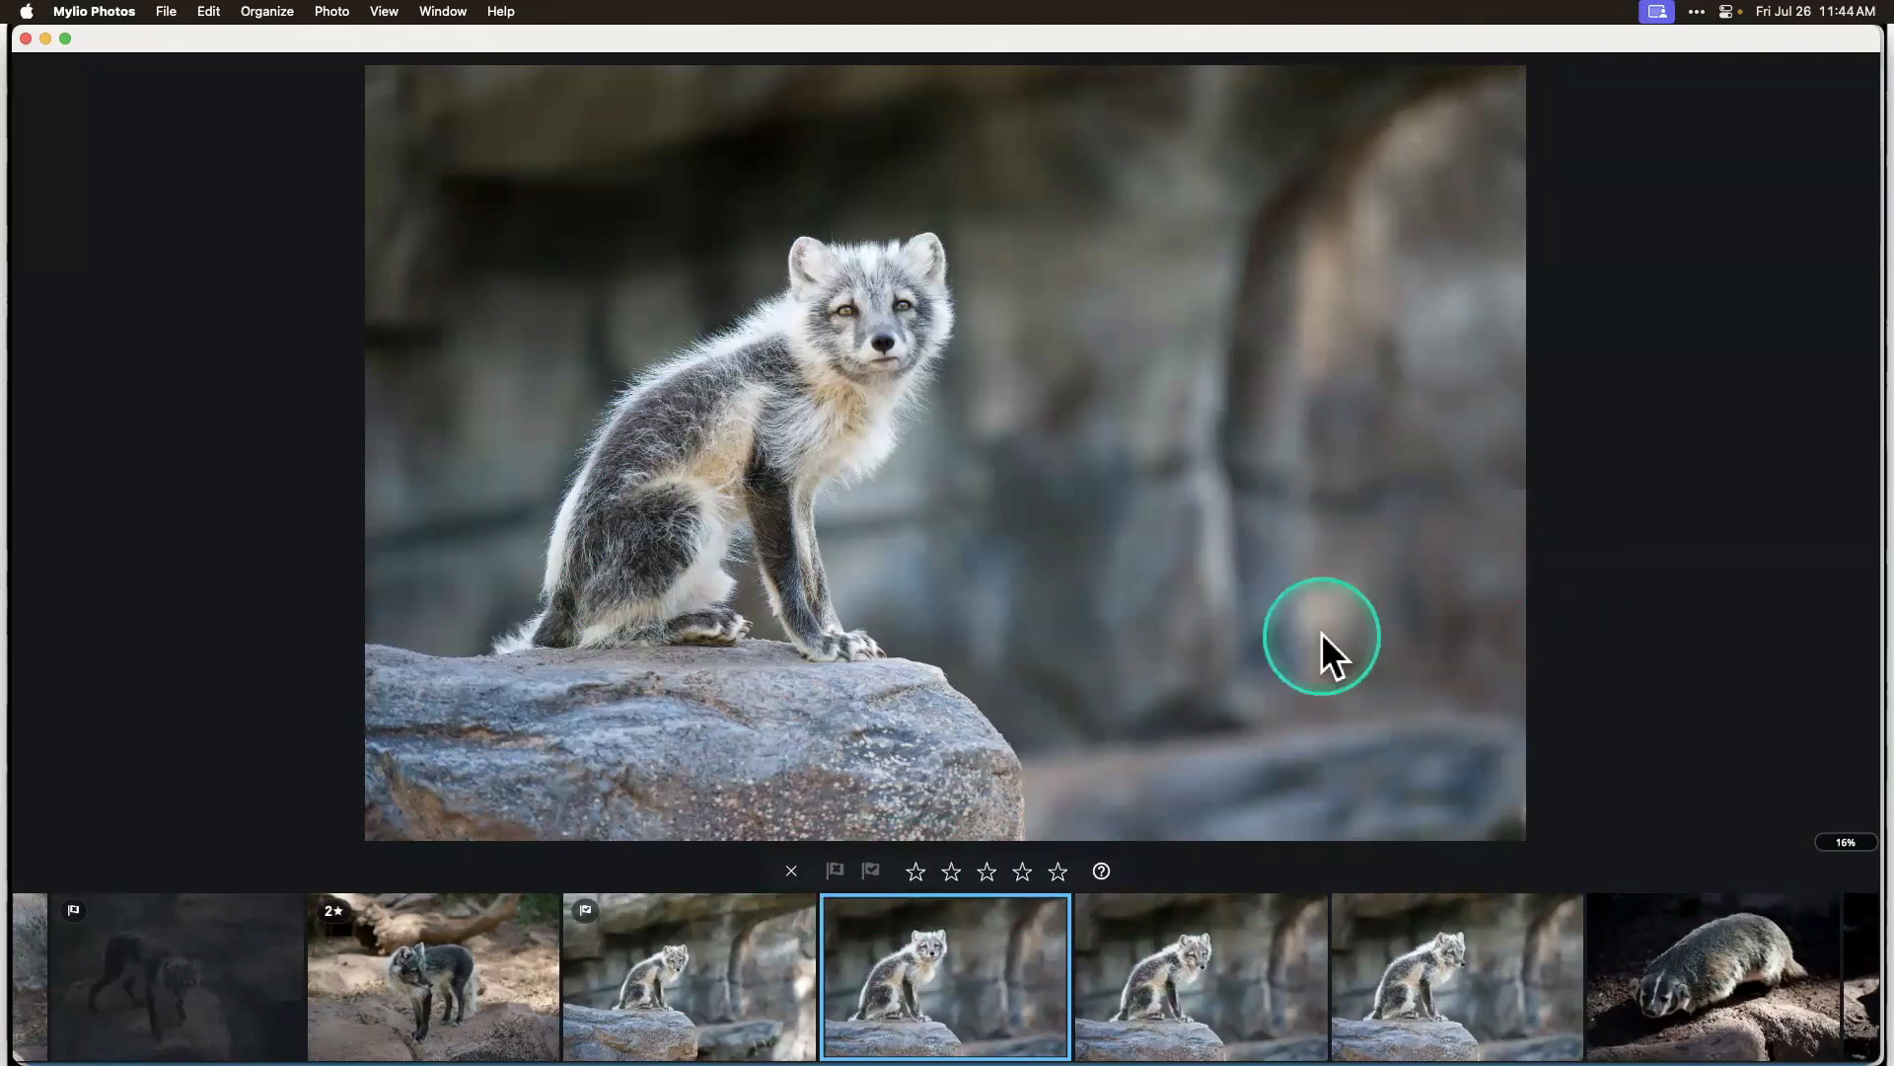
# Exit QuickReview to the Folders overview and switch to the Keynote presentation.
pyautogui.press('Escape')
pyautogui.click(1132, 434)
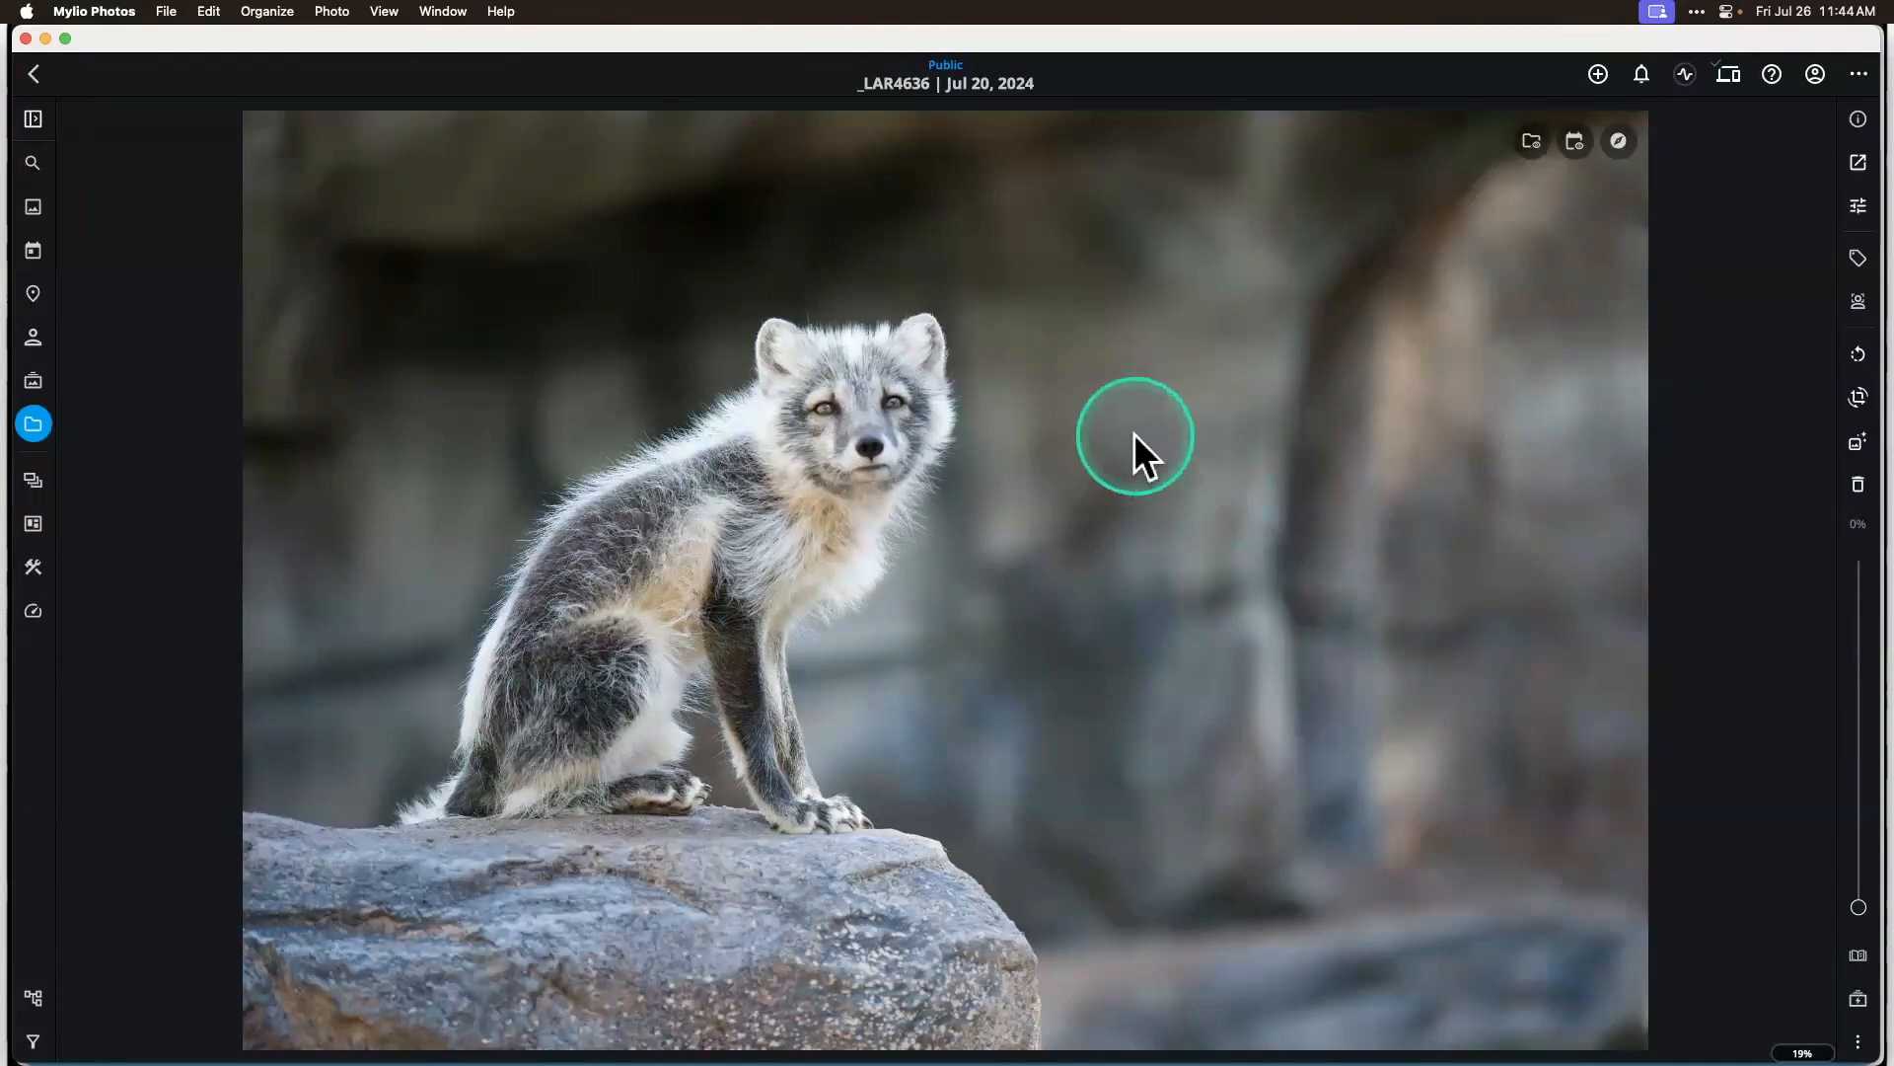
pyautogui.click(32, 423)
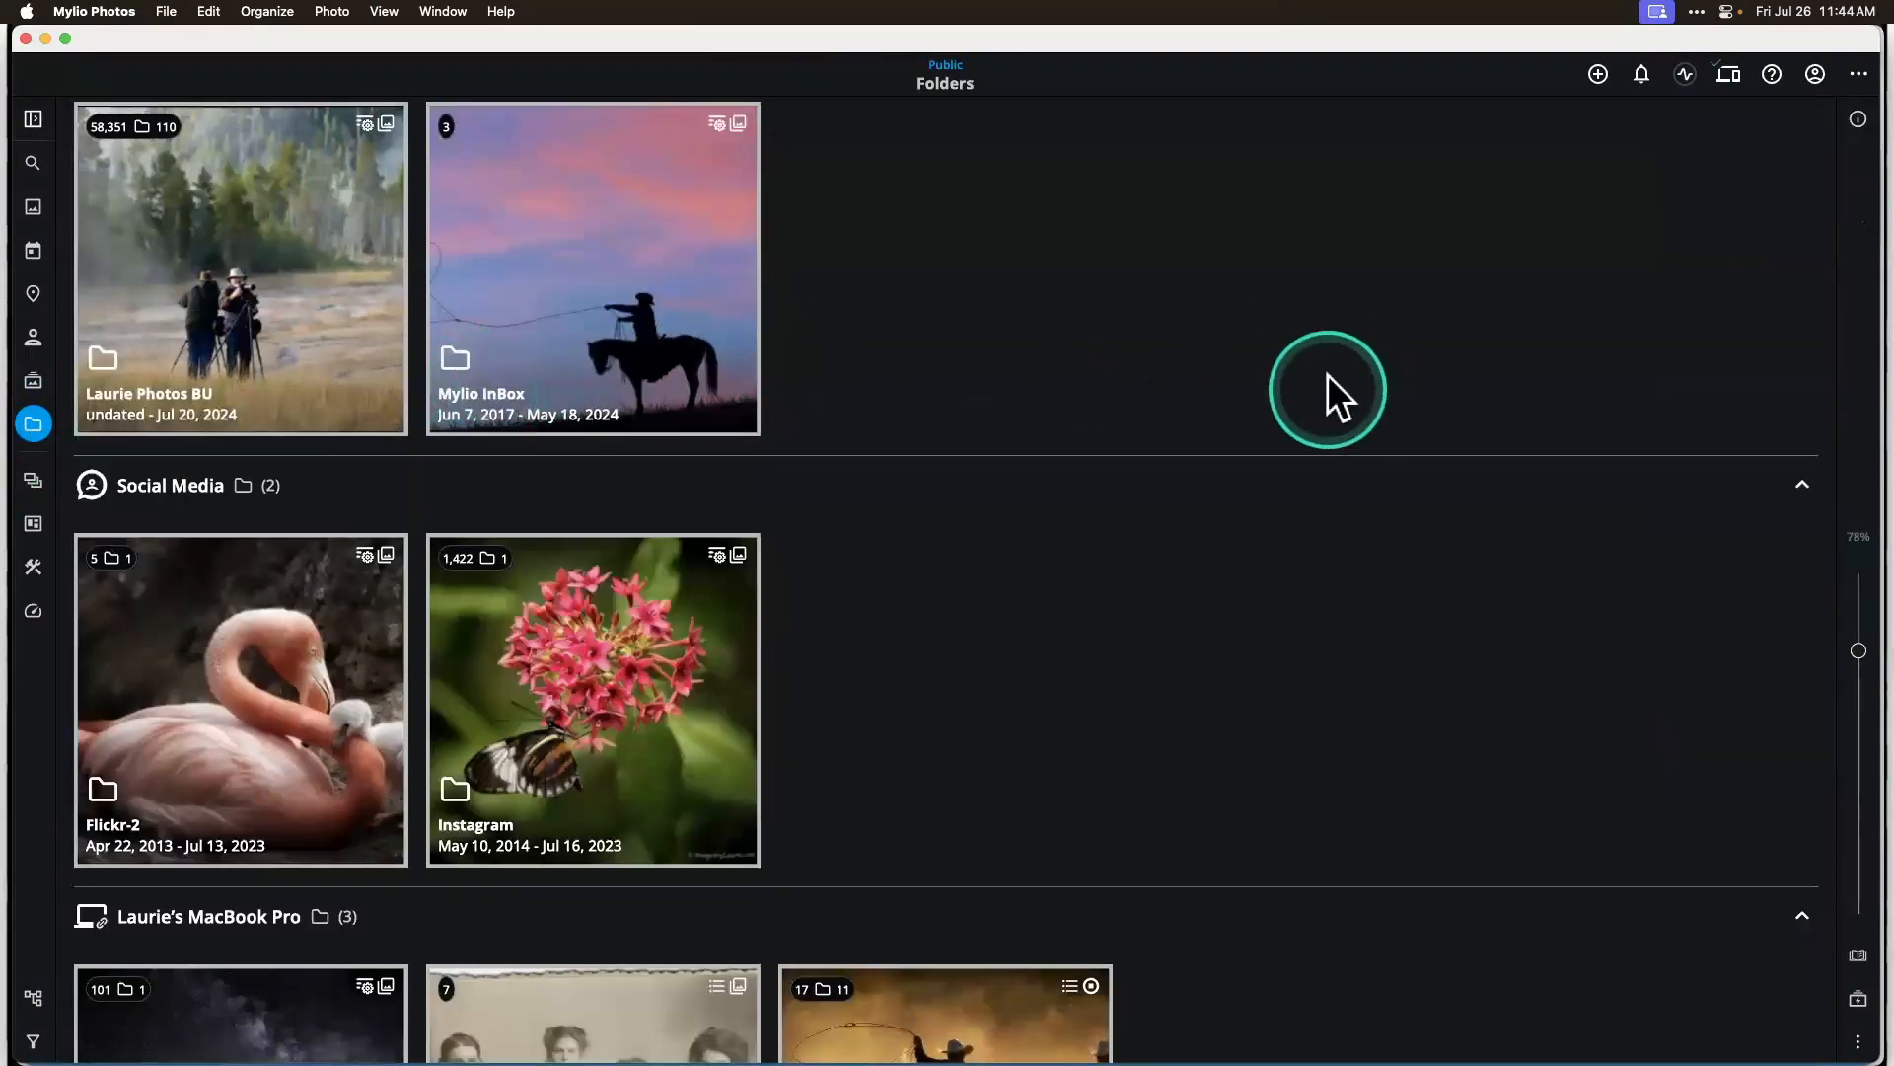
pyautogui.press('super+Tab')
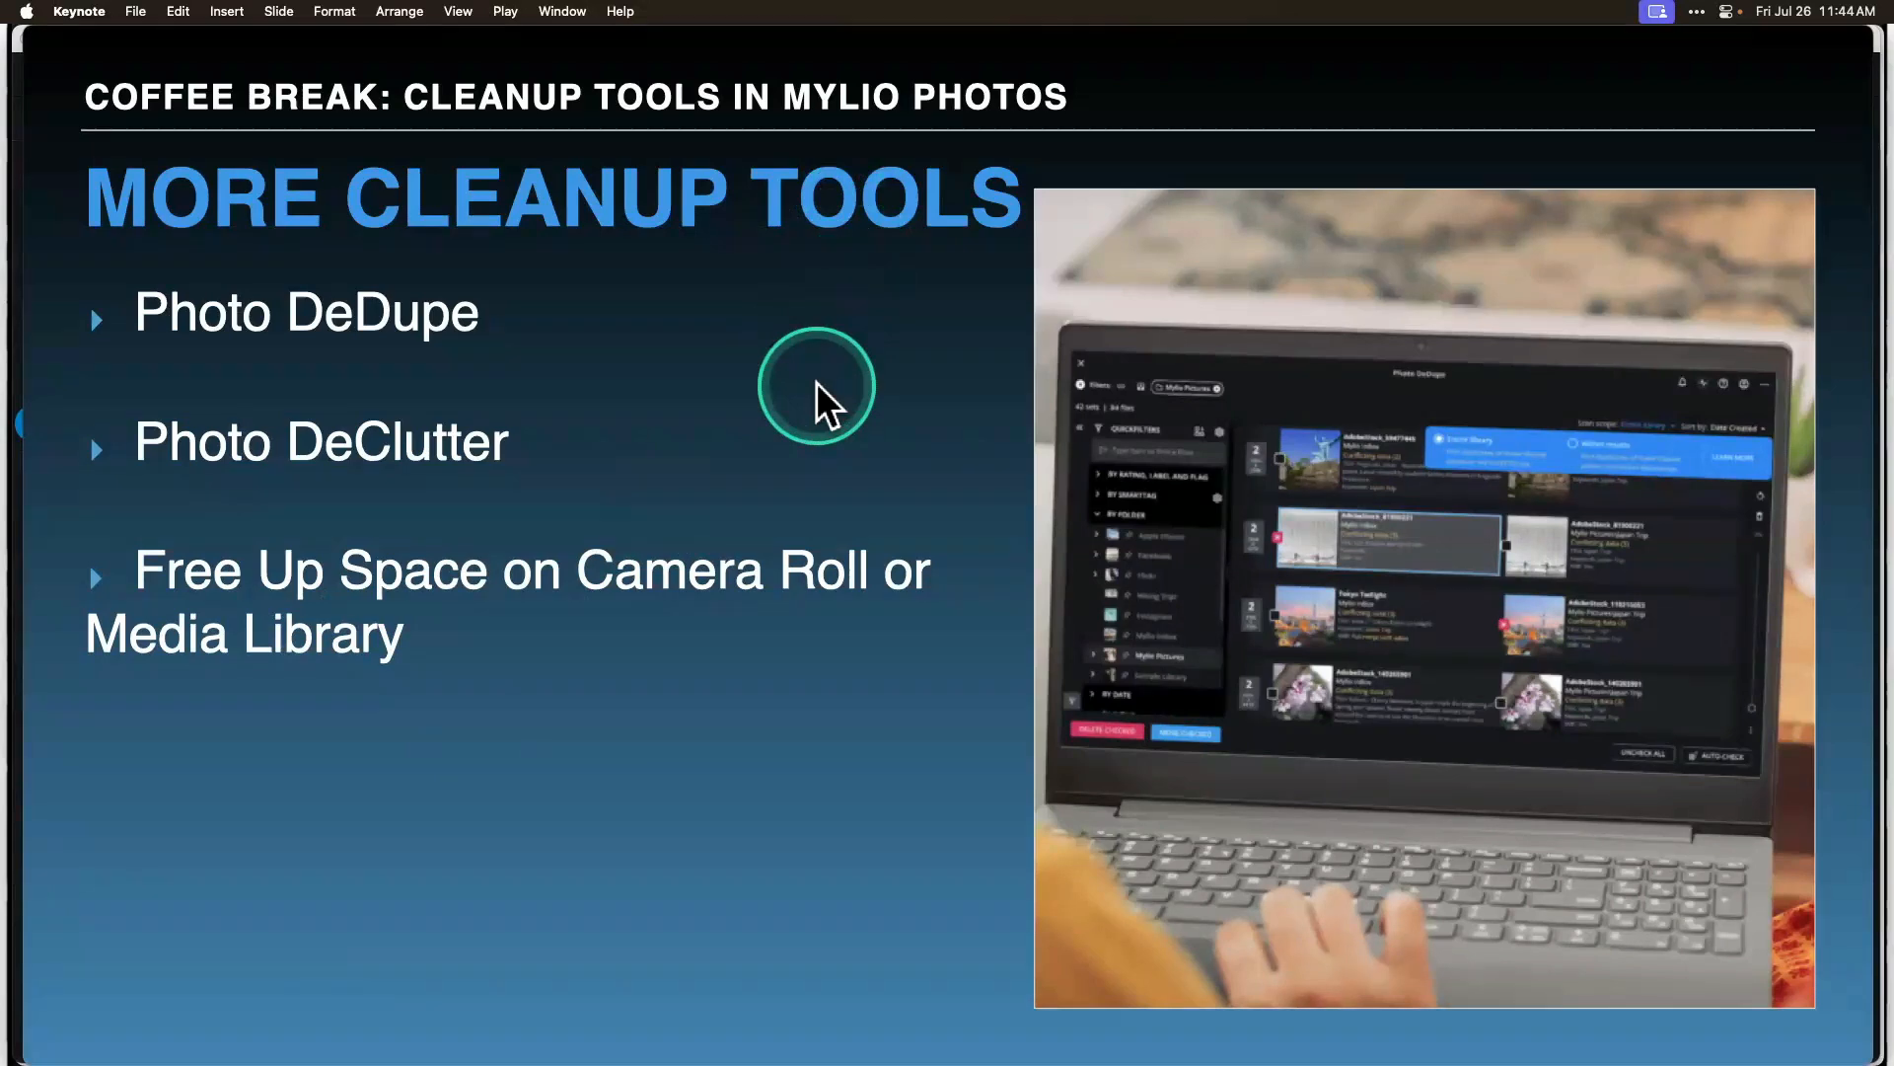